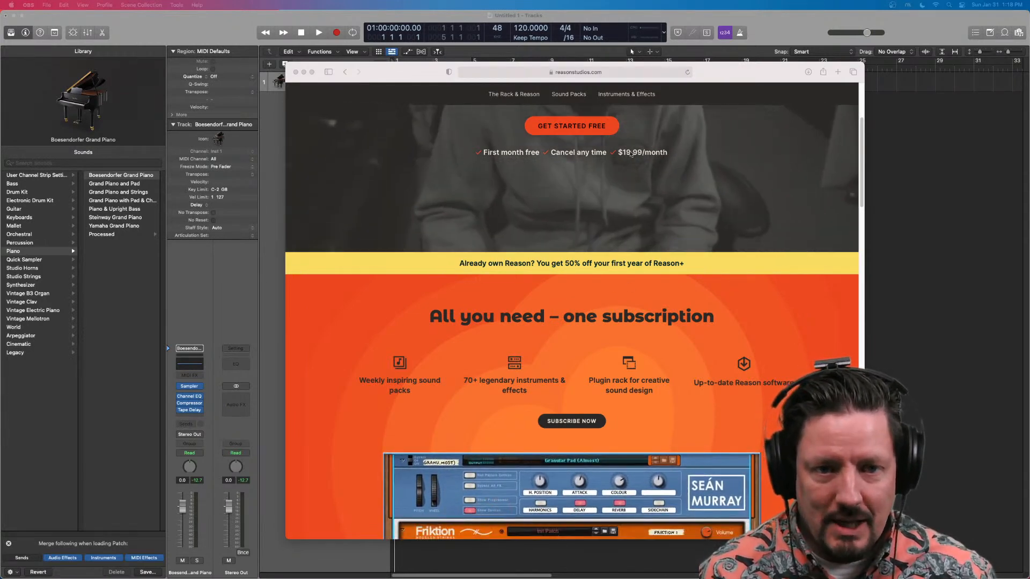
Look over the Reason+ subscription page on reasonstudios.com and close the browser window
scroll(627, 158, down, 1)
scroll(626, 157, up, 5)
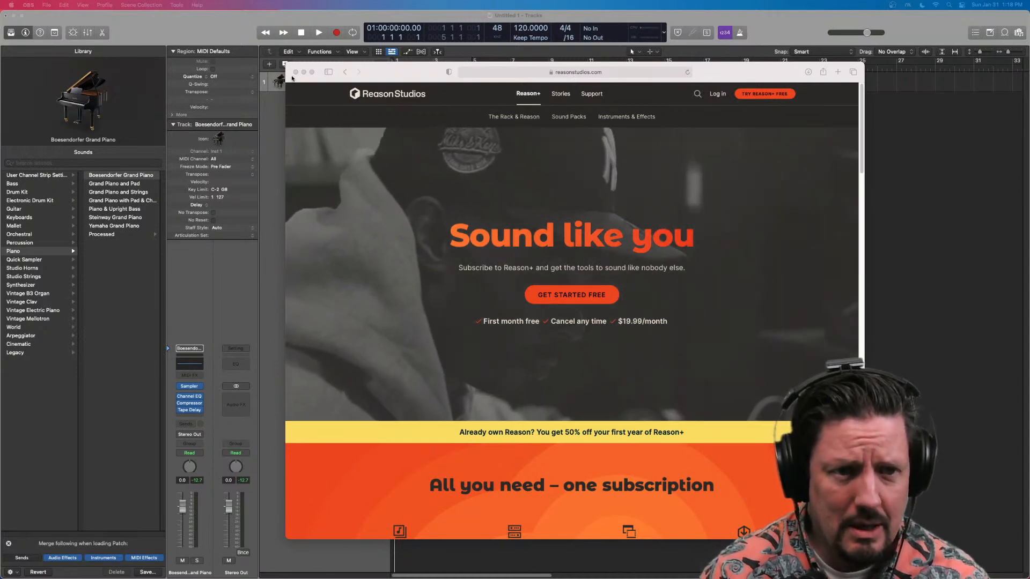
click(296, 73)
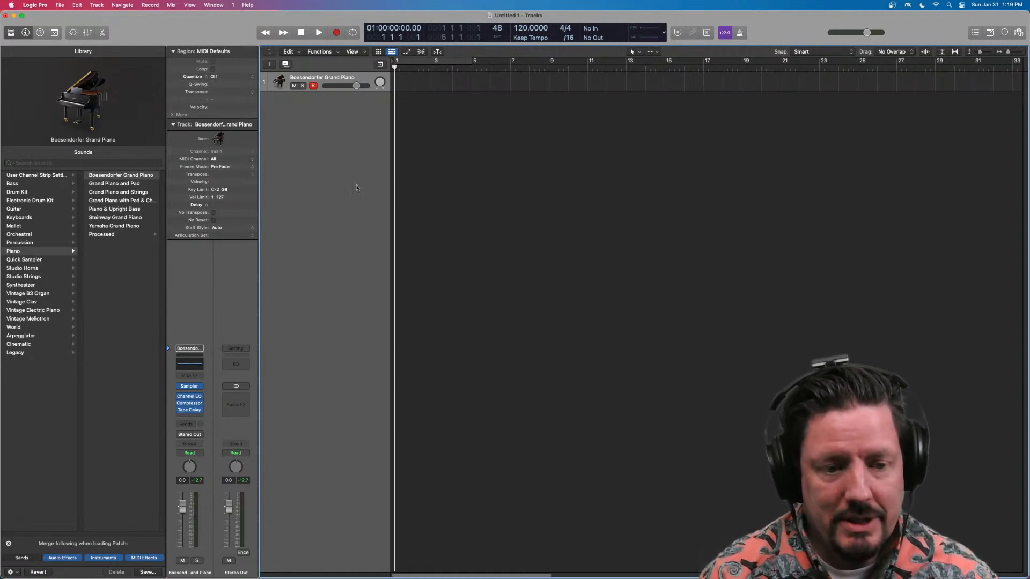
Check the Open using Rosetta setting in the file info of the Logic Pro application, and close the Finder windows
mouse_move(101, 575)
click(92, 562)
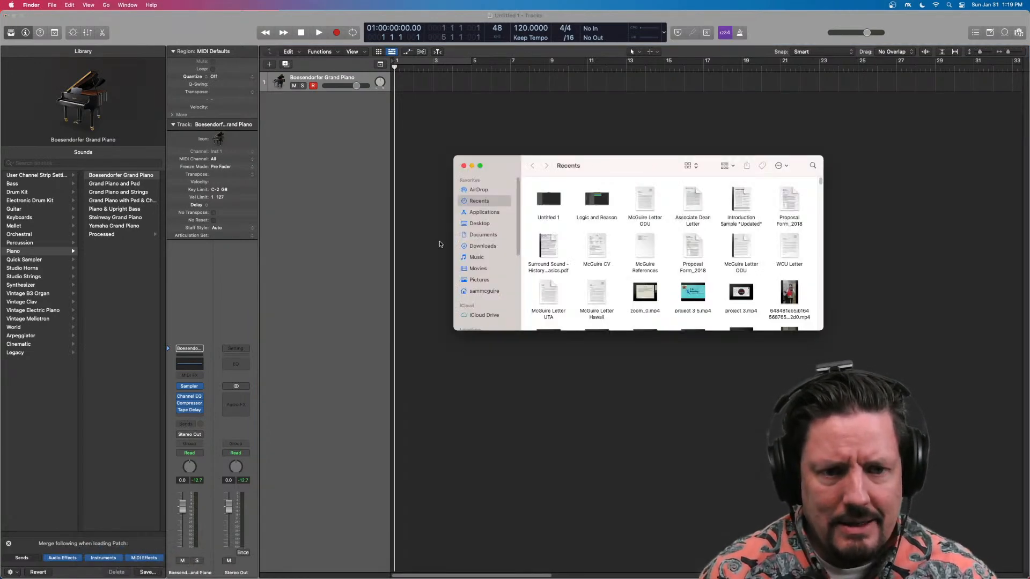
click(486, 213)
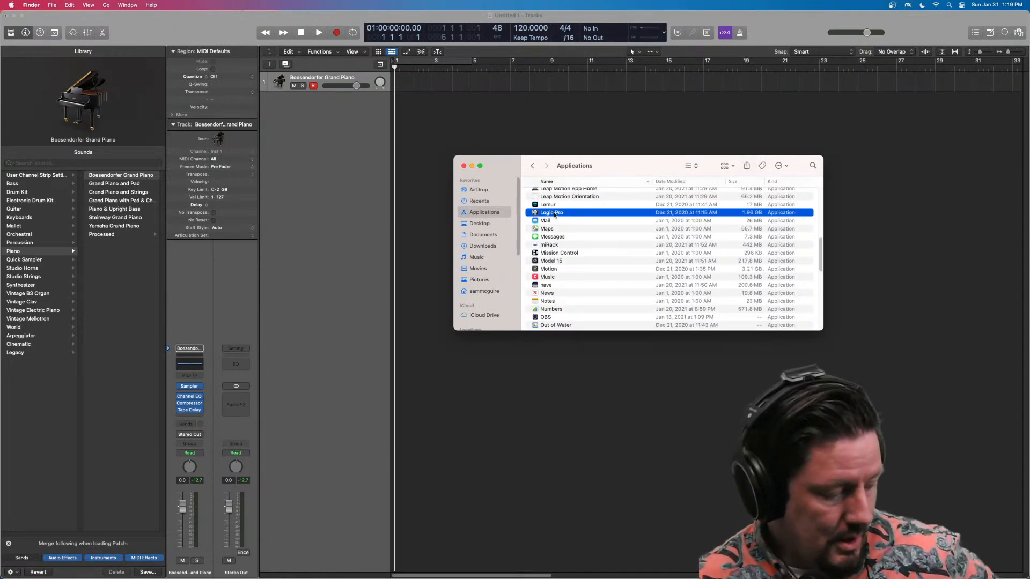
key(super+i)
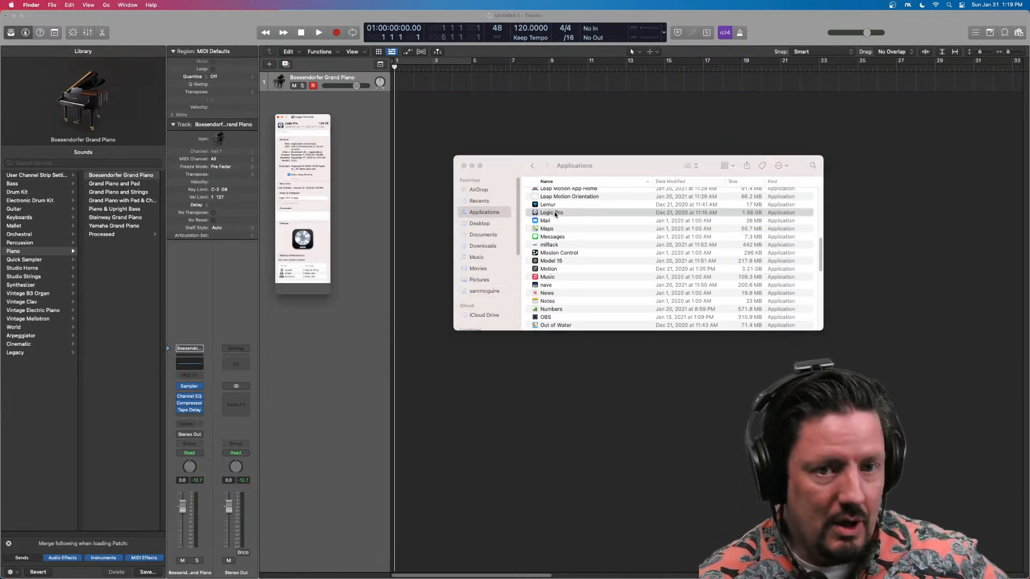
drag(84, 21, 569, 148)
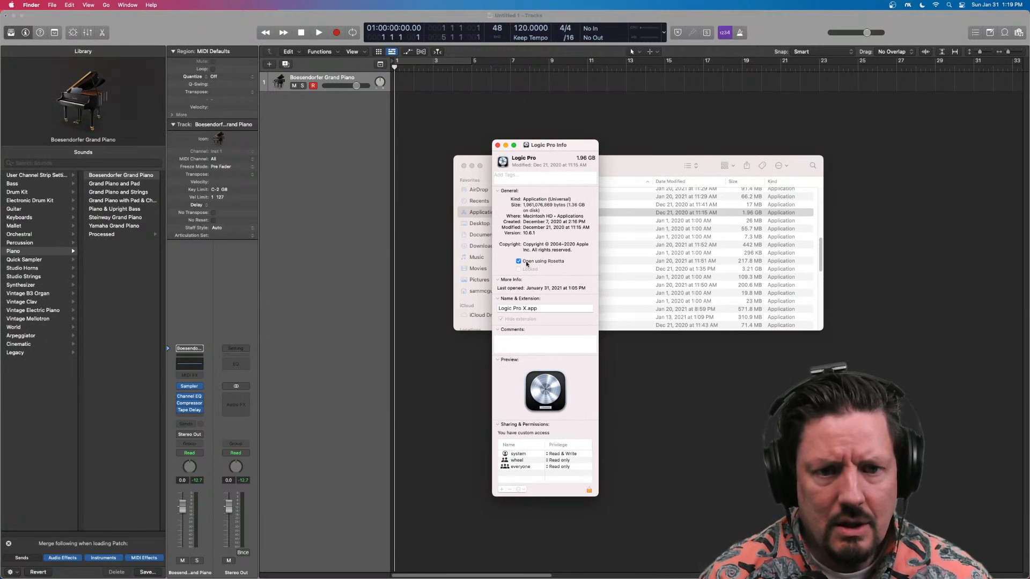
click(497, 146)
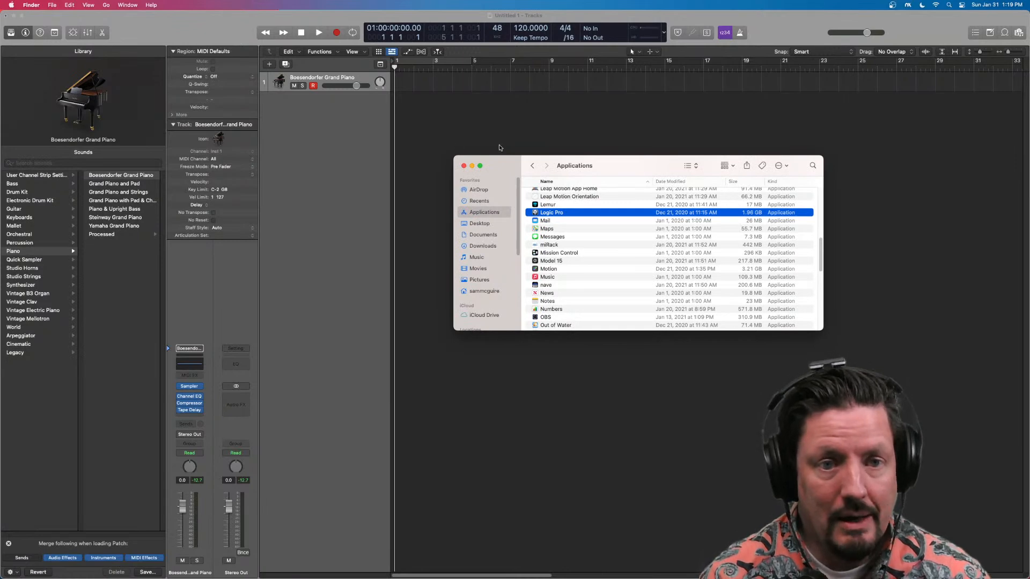
click(464, 167)
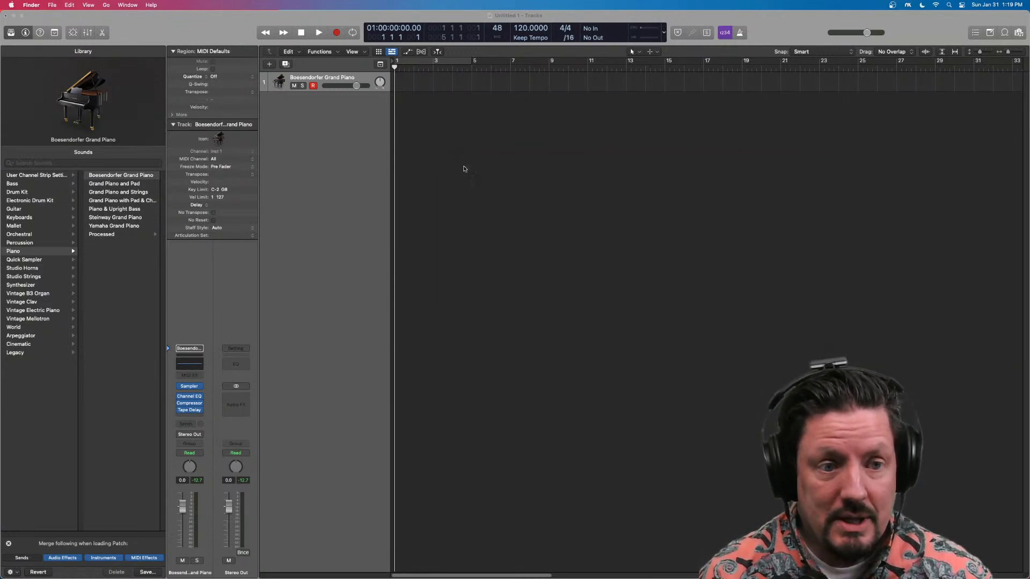
Create an empty software instrument track below the piano and load the Reason Rack Plugin on it in stereo
double_click(318, 120)
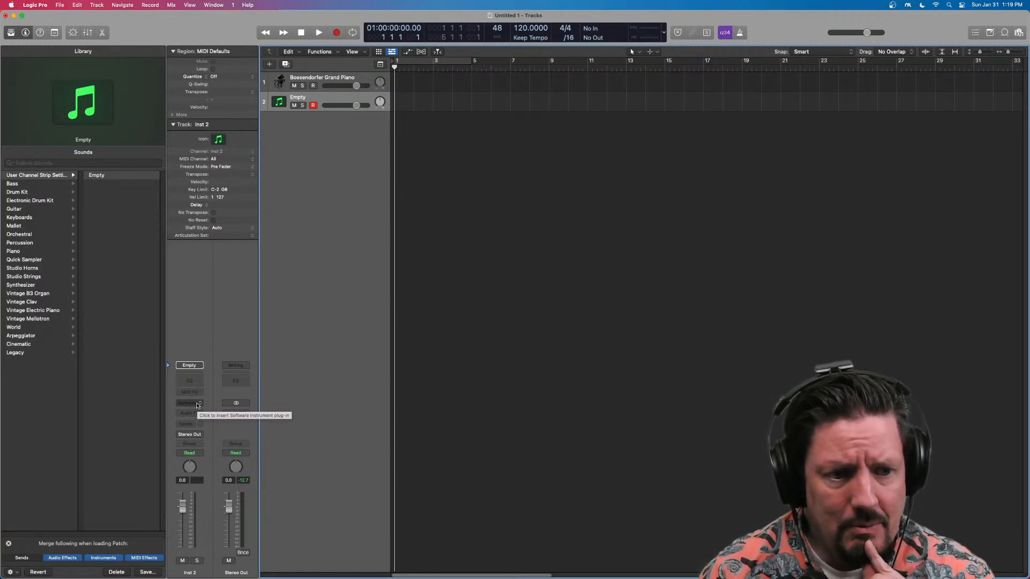
click(197, 404)
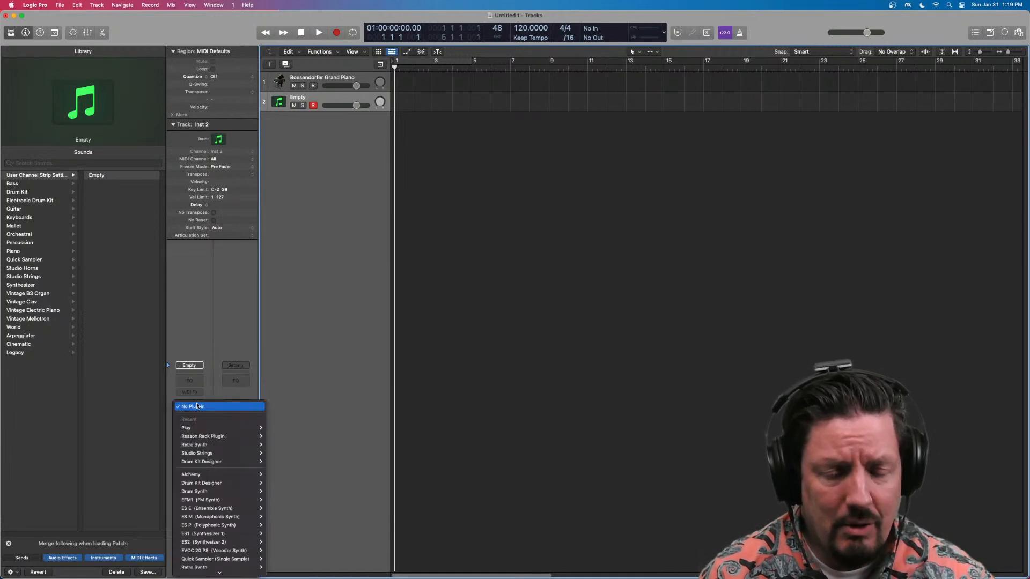
mouse_move(207, 574)
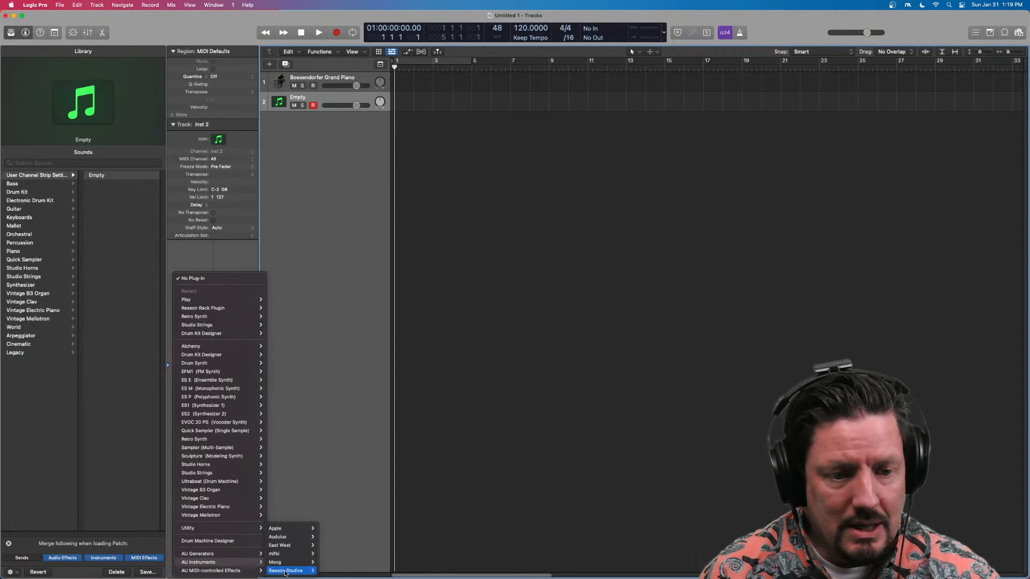
mouse_move(283, 571)
mouse_move(342, 570)
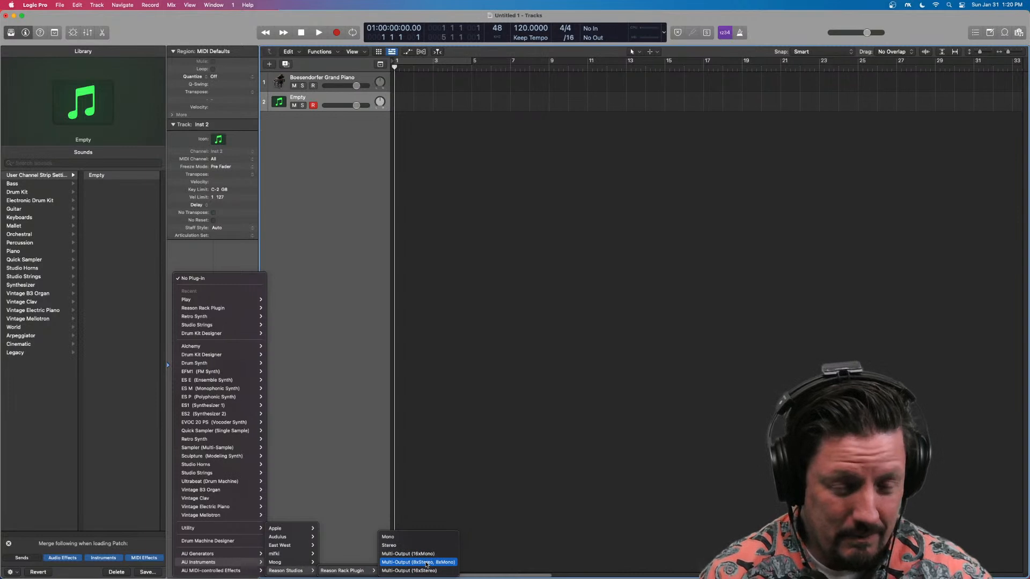
click(415, 545)
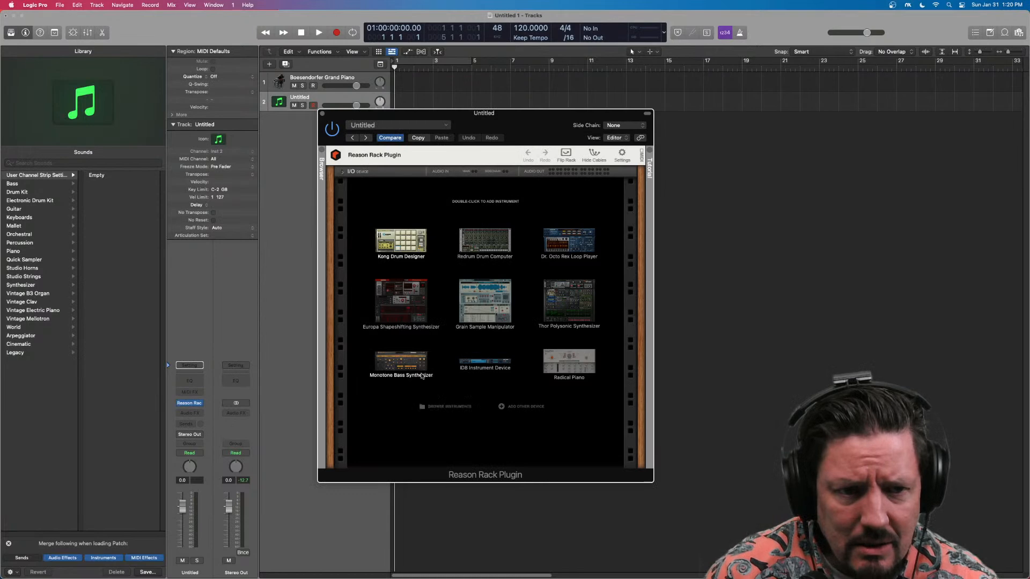
Add the Complex-1 Modular Synthesizer from the rack's instrument browser and hide the browser
click(322, 158)
drag(407, 122, 257, 72)
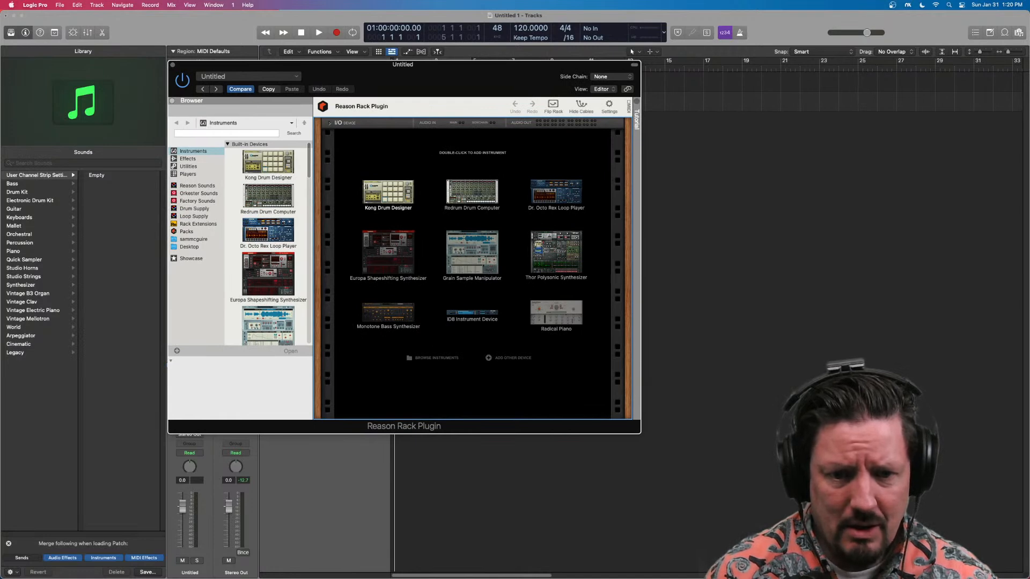
drag(351, 81, 514, 134)
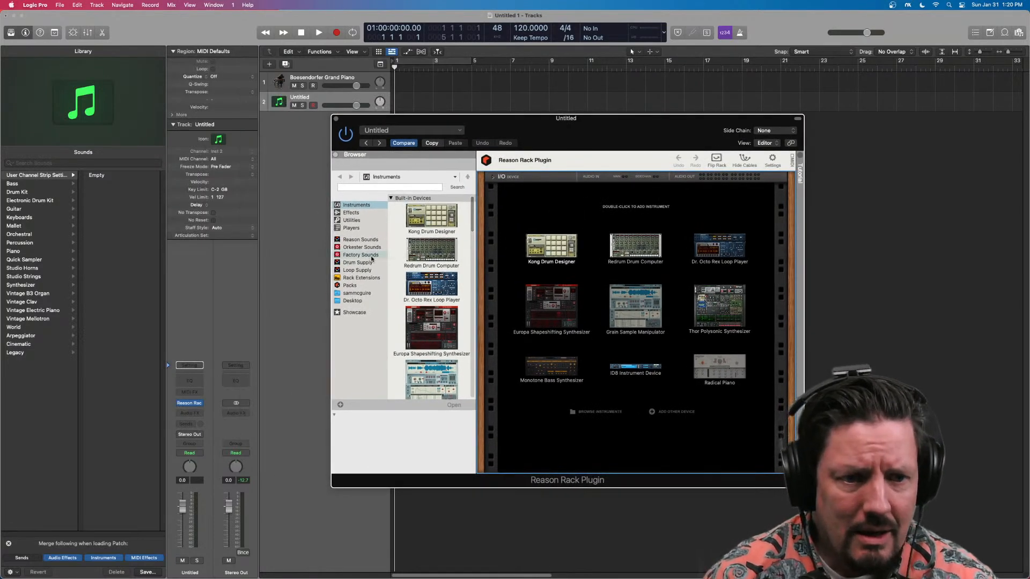
scroll(419, 261, down, 5)
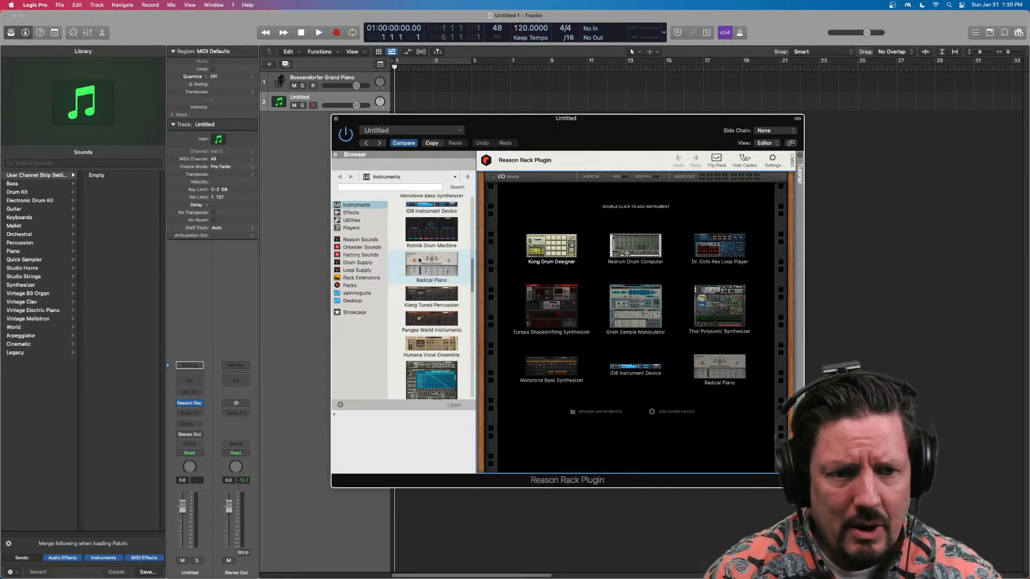
scroll(419, 260, down, 3)
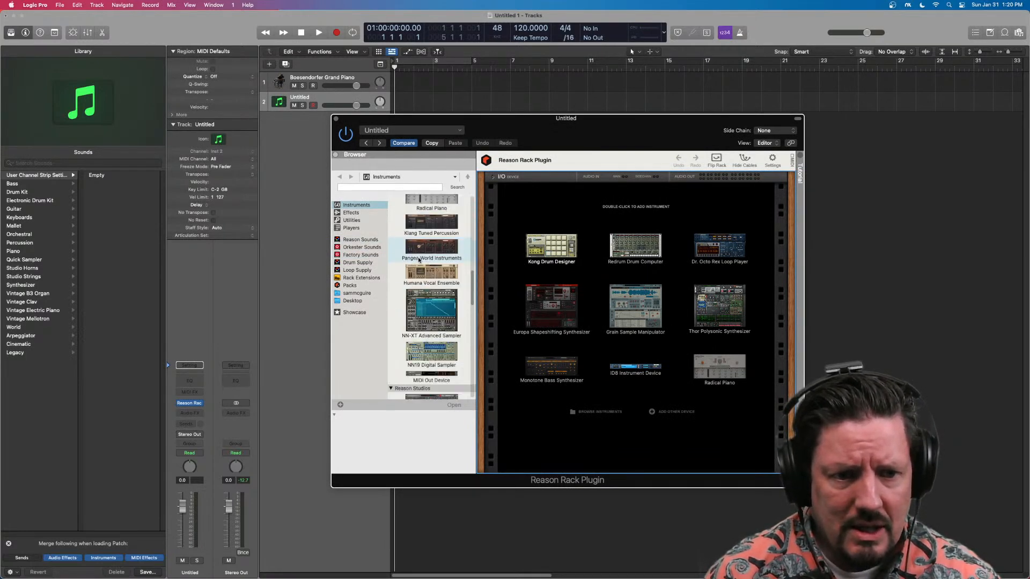
scroll(428, 297, down, 3)
scroll(428, 299, down, 1)
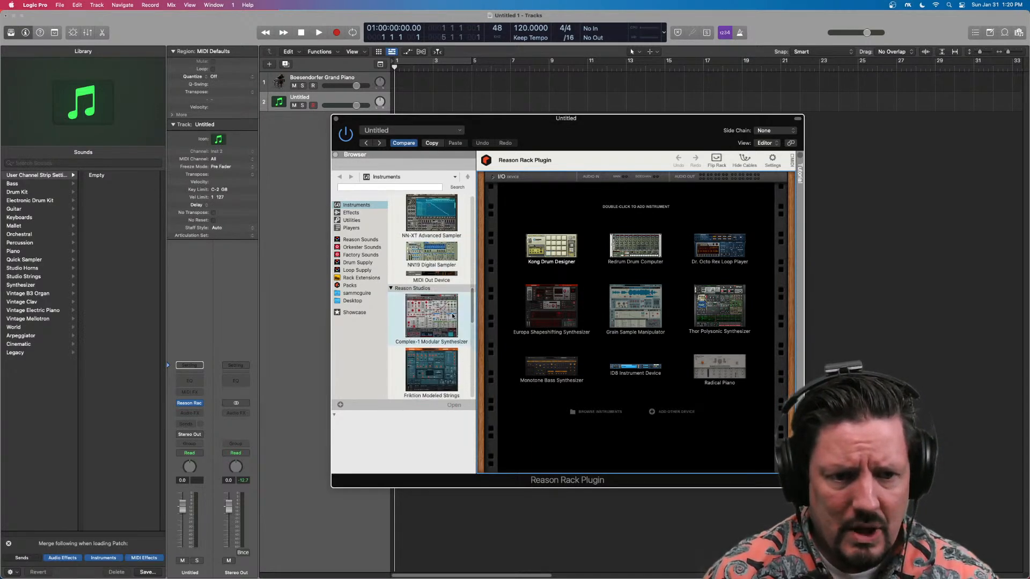
double_click(437, 316)
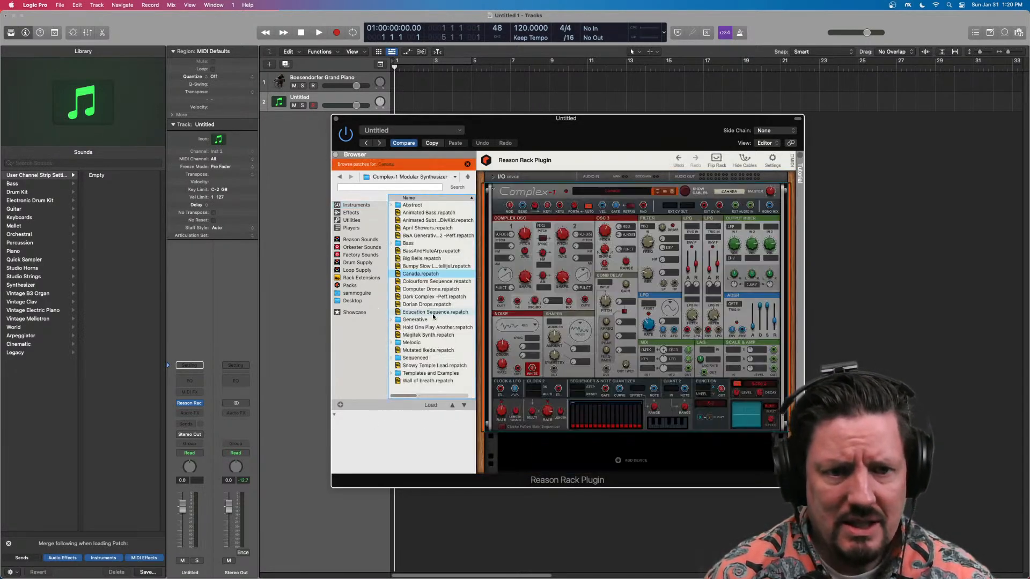
drag(606, 132, 631, 107)
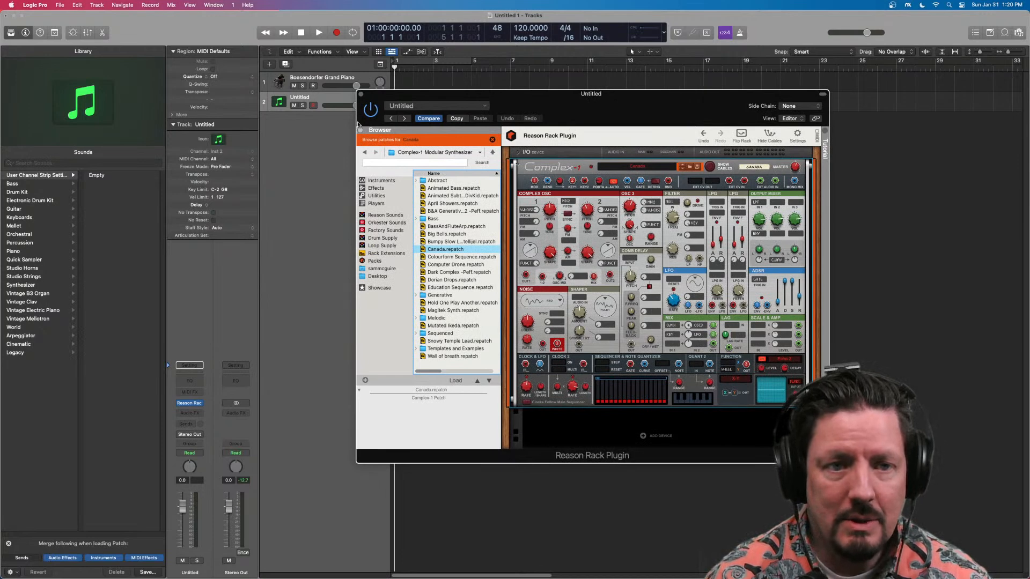
click(359, 130)
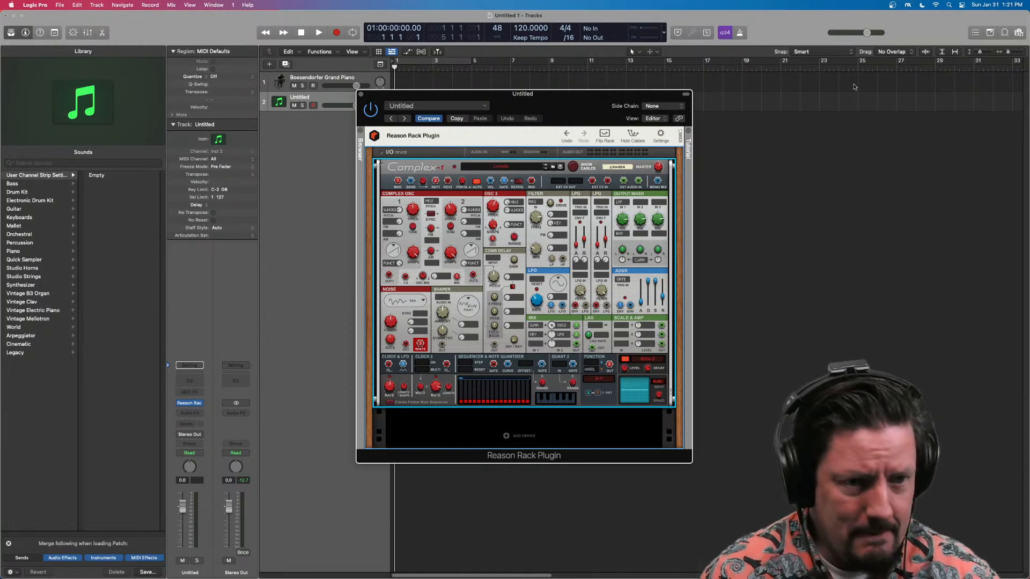
Move the rack window clear of the track headers and lower the Reason track's volume to -9.2 dB
drag(466, 99, 579, 88)
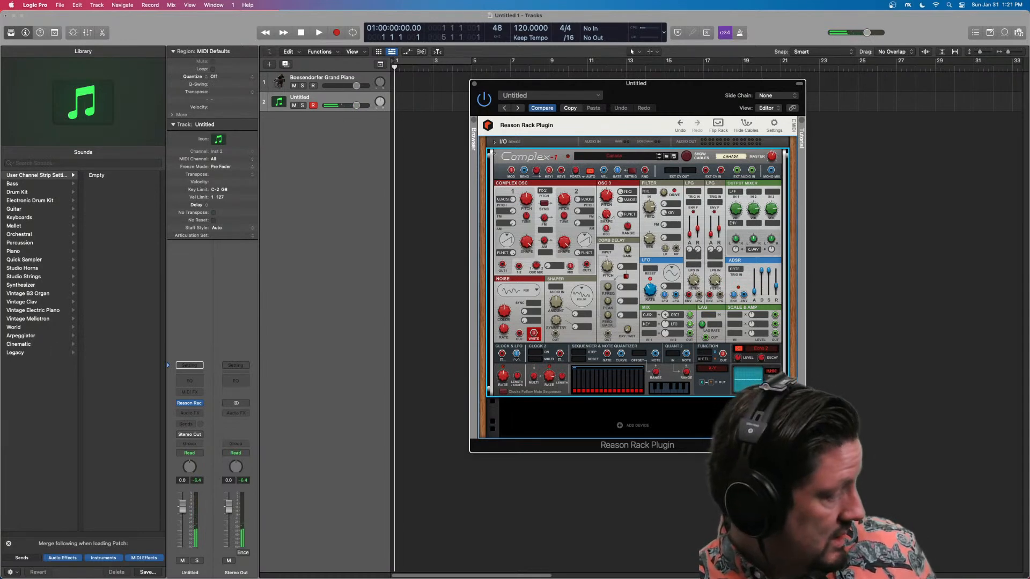
drag(183, 507, 183, 538)
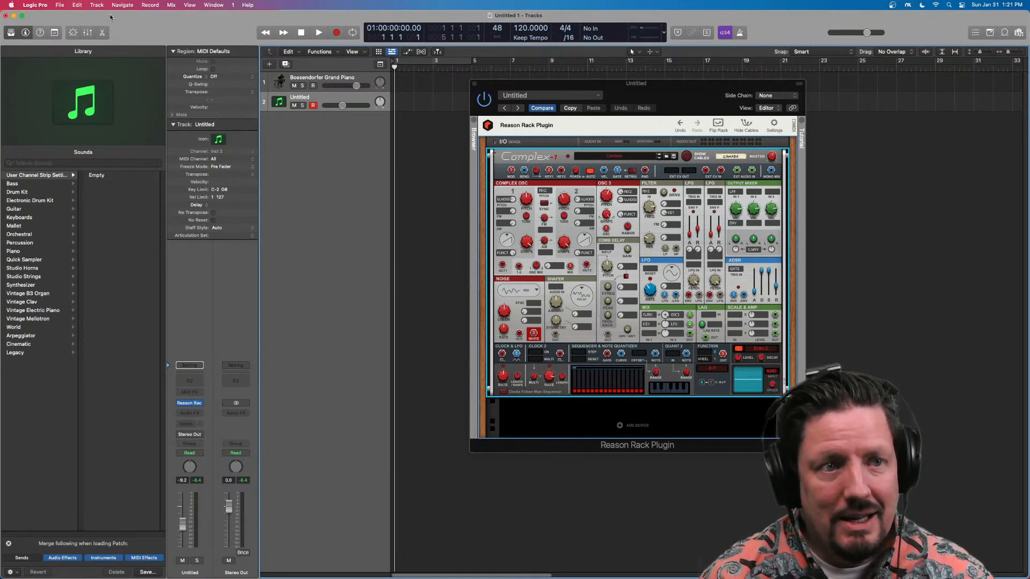
Try a new track with the same instrument as the Reason track, select each of the two, and delete the new one
click(96, 4)
mouse_move(125, 60)
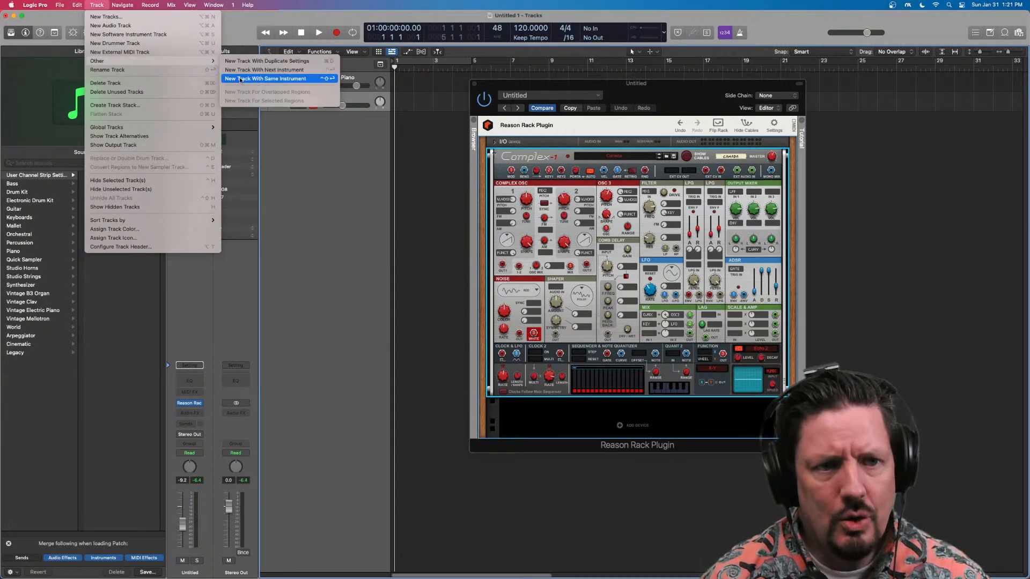
click(254, 80)
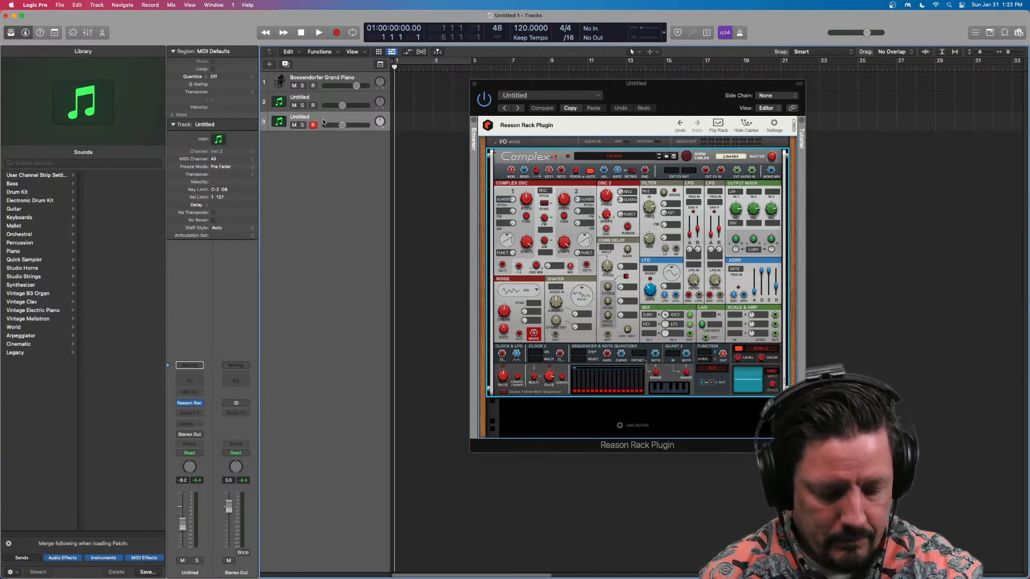
click(332, 100)
click(331, 118)
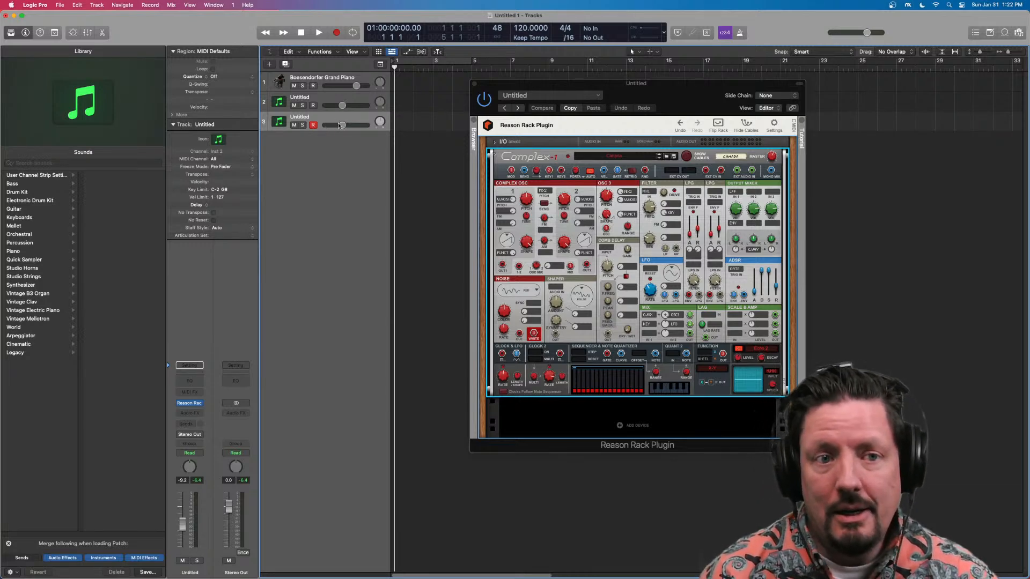
key(super+BackSpace)
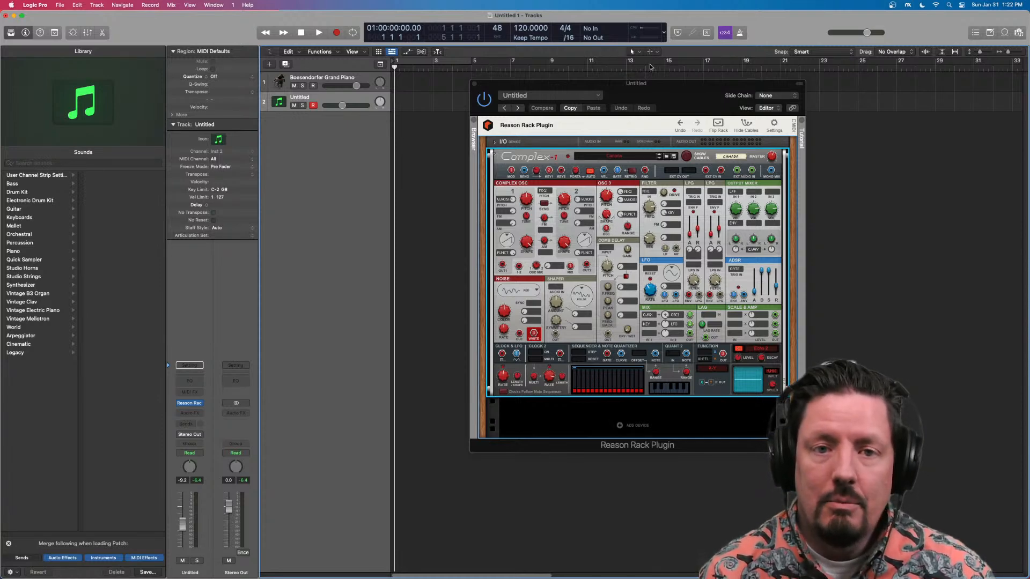
Create a third, empty software instrument track and load a separate stereo Reason Rack Plugin on it
drag(671, 96, 714, 86)
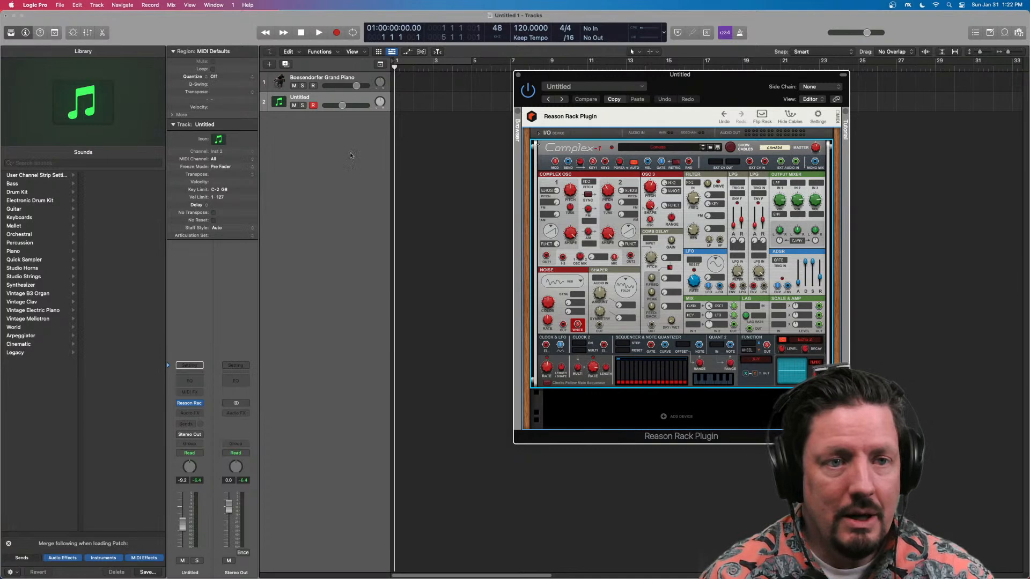
double_click(291, 147)
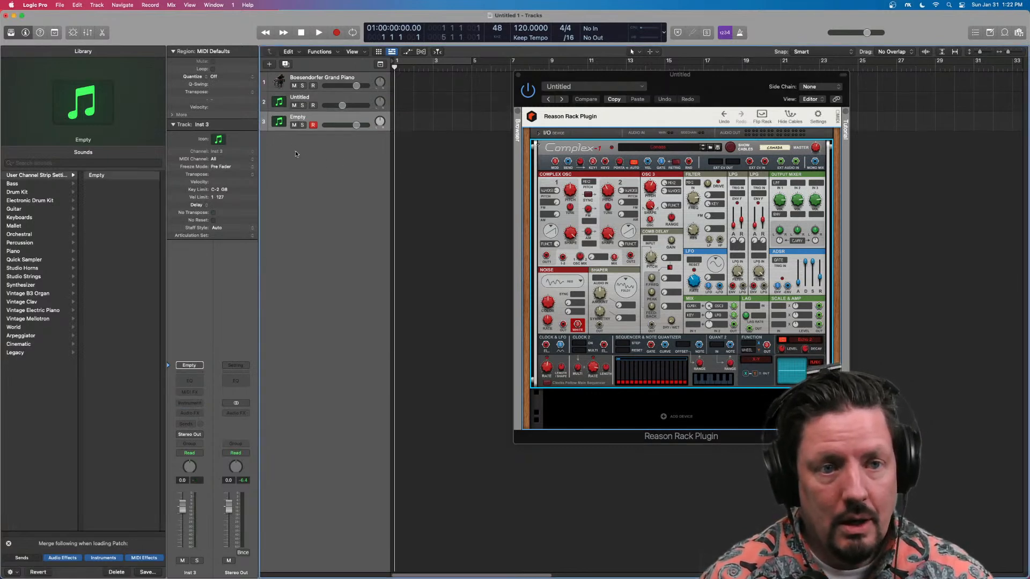
click(188, 403)
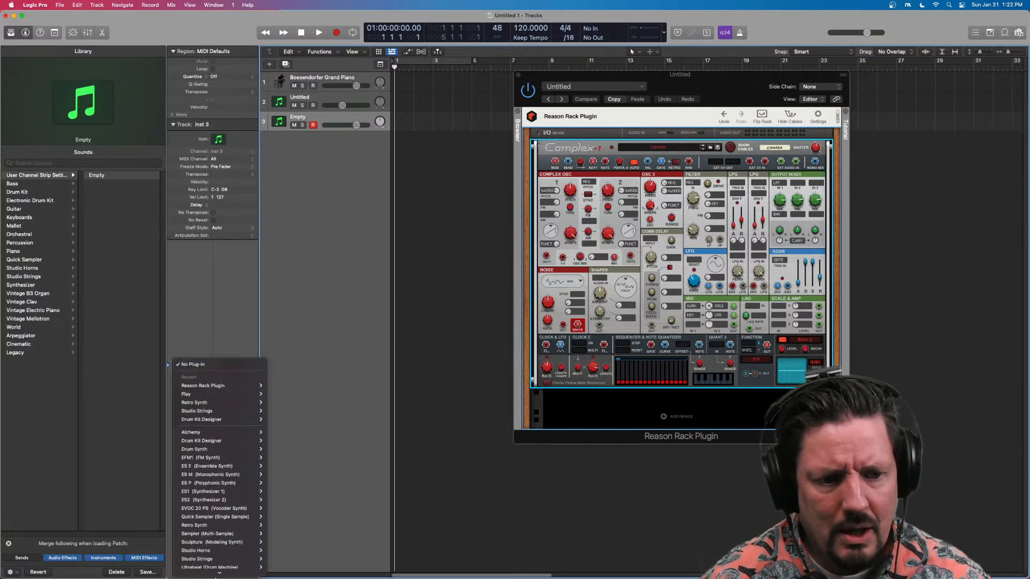
scroll(218, 569, down, 5)
mouse_move(226, 562)
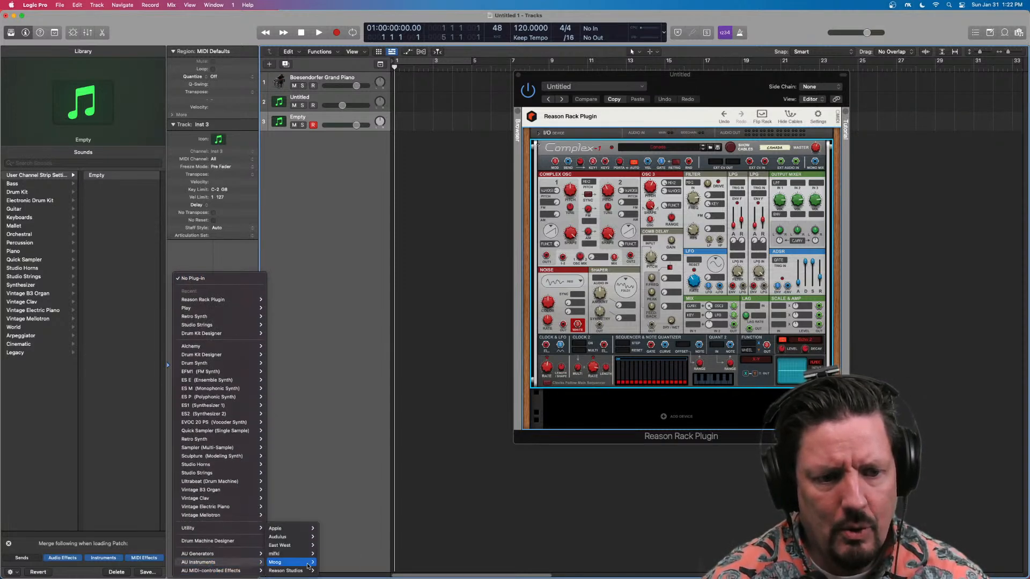
mouse_move(292, 570)
mouse_move(349, 570)
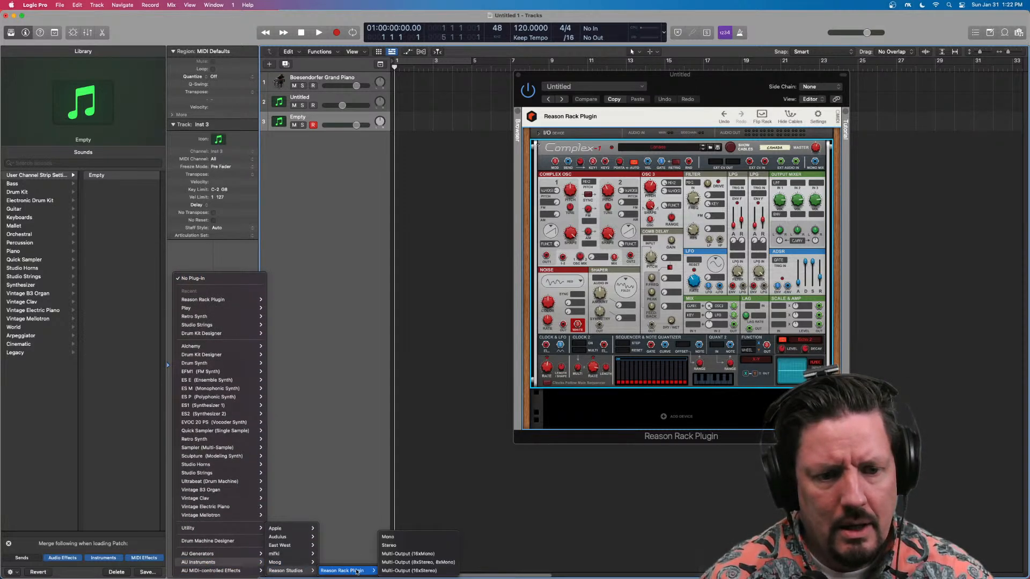
click(406, 544)
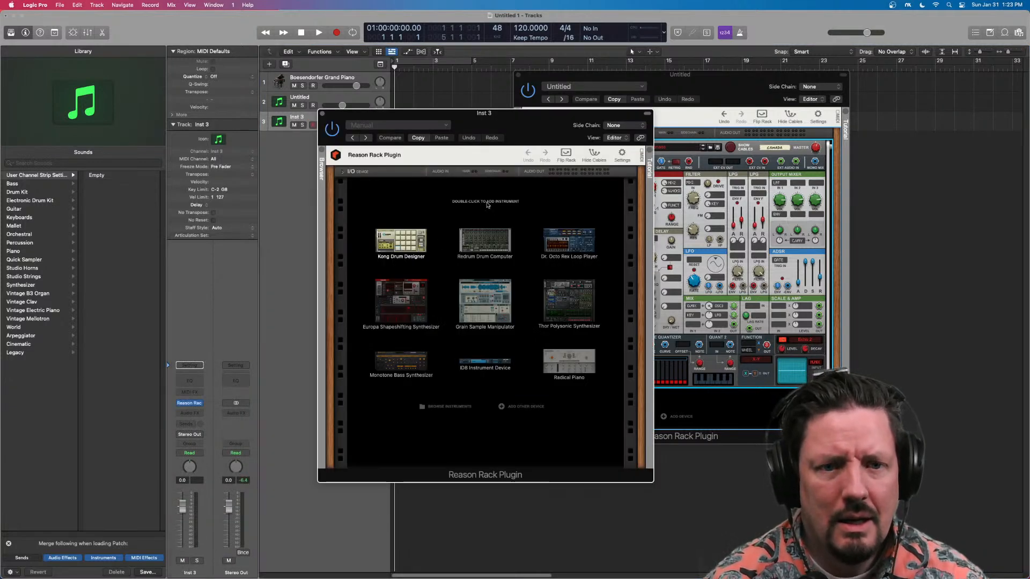
Add the Thor Polysonic Synthesizer to the new rack and fold its device panel
double_click(568, 305)
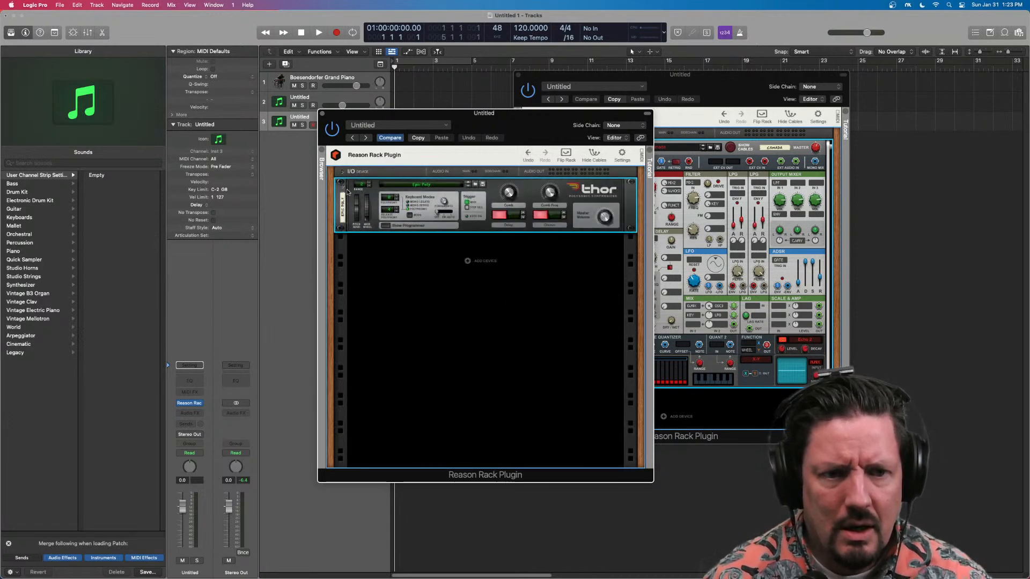
click(343, 188)
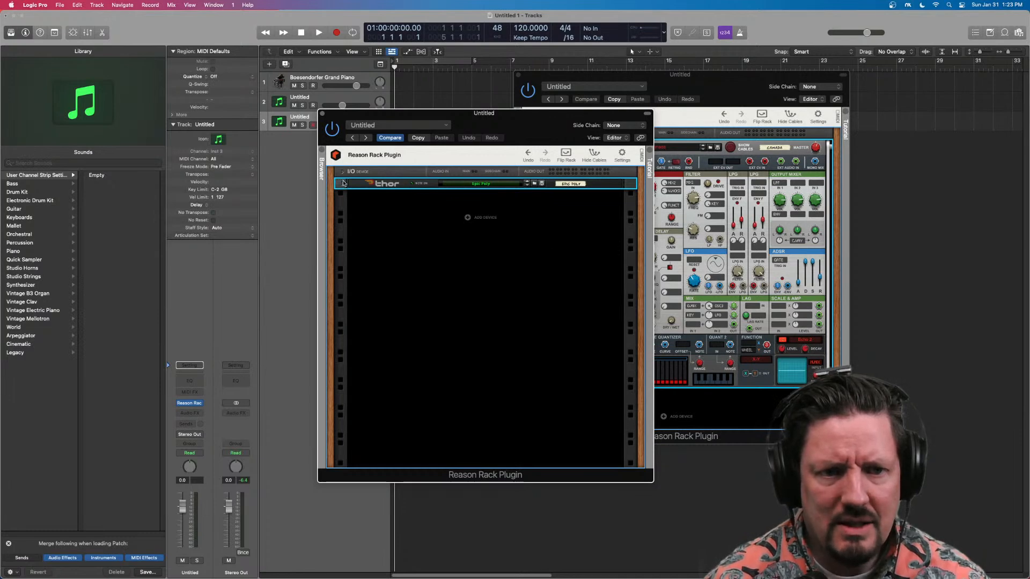
Unfold the Thor synthesizer, show its programmer, and move its rack window aside so the other rack is partly visible
click(343, 184)
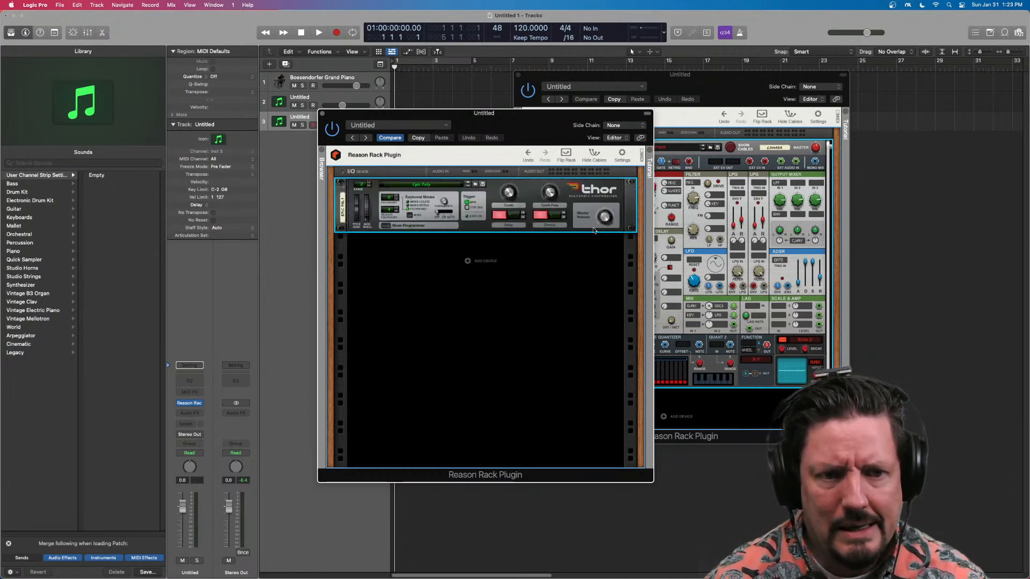
click(386, 226)
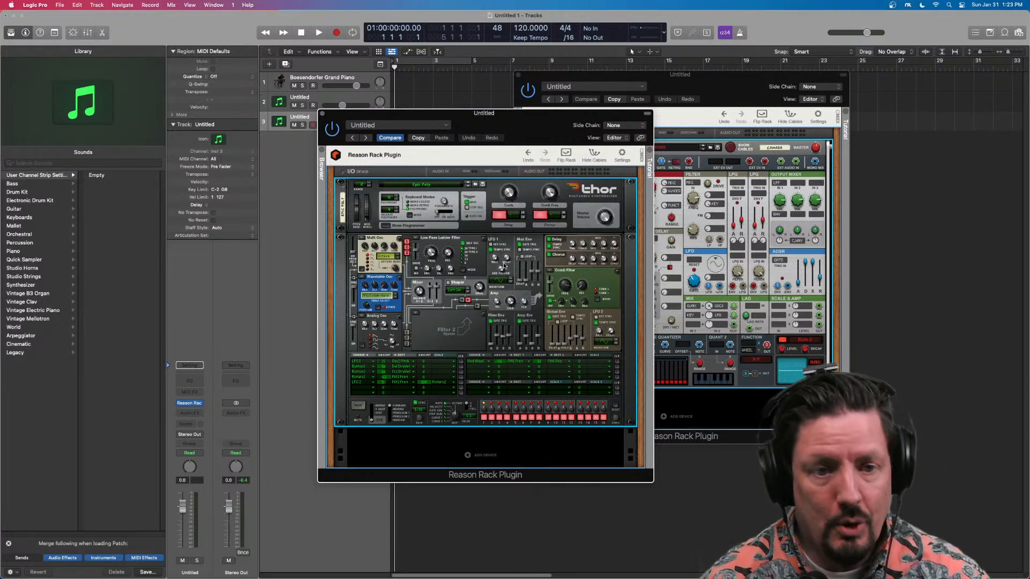
drag(525, 127, 797, 136)
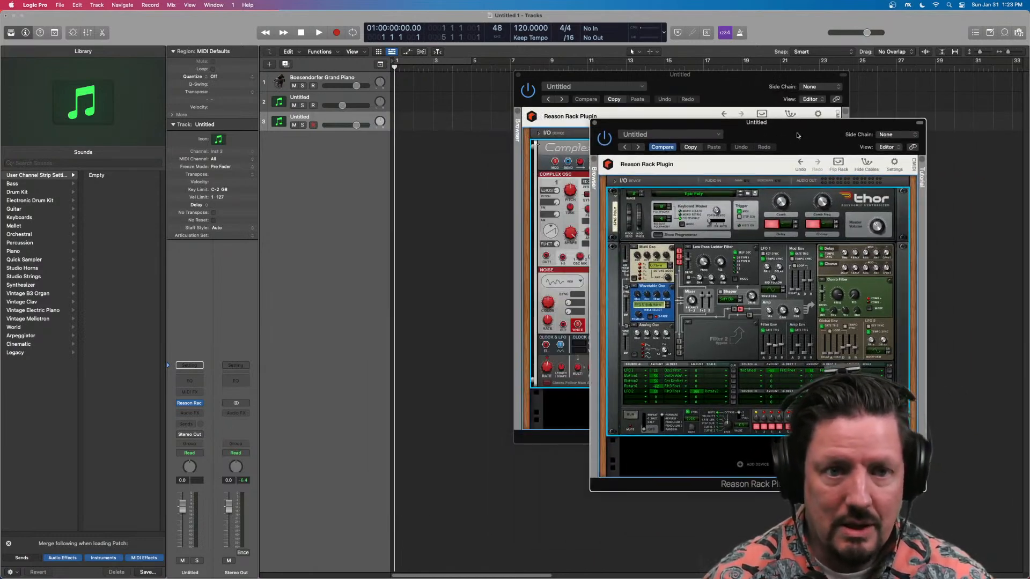
Open the Performance Meter and place it in the empty area below the track headers
click(650, 30)
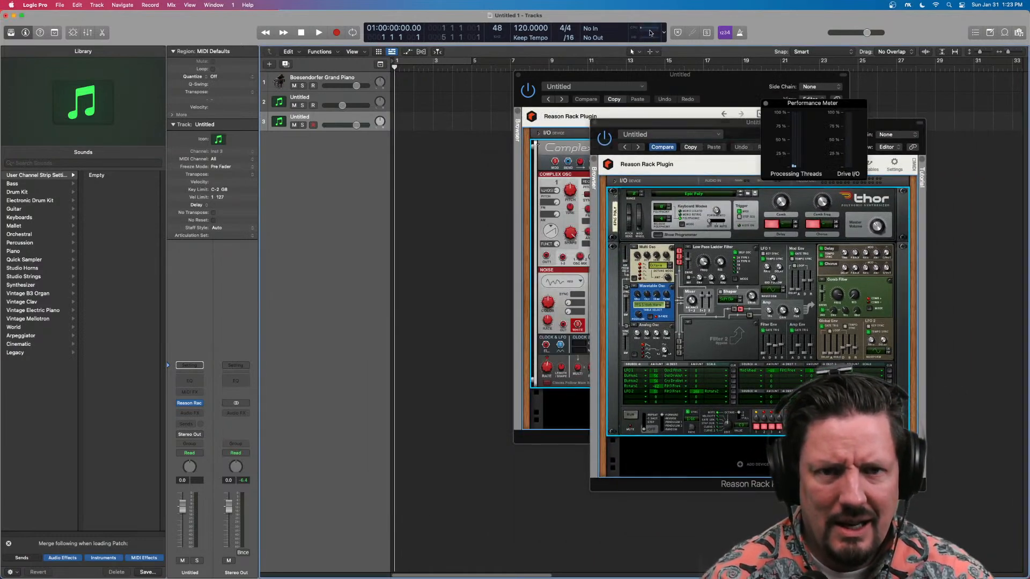
drag(838, 103, 354, 254)
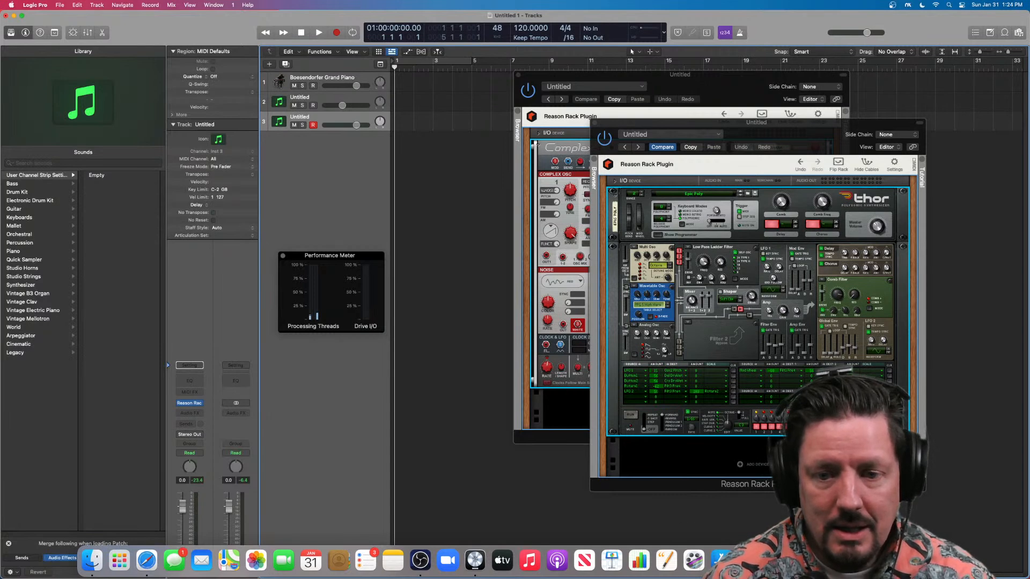
Switch to Reason+ Companion and look through the available sound packs, including the Hip Hop Favorites
click(803, 560)
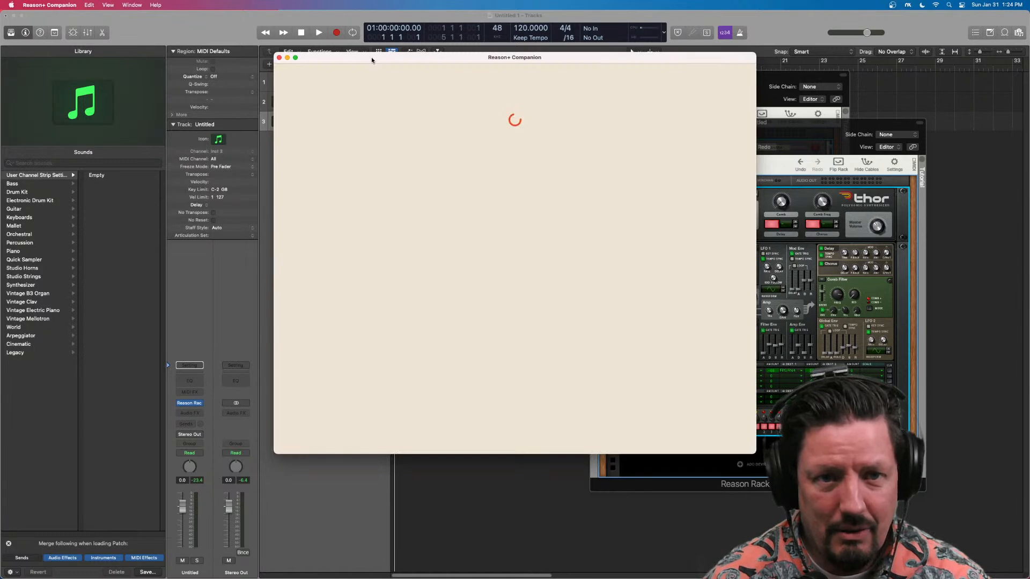
drag(370, 62, 349, 145)
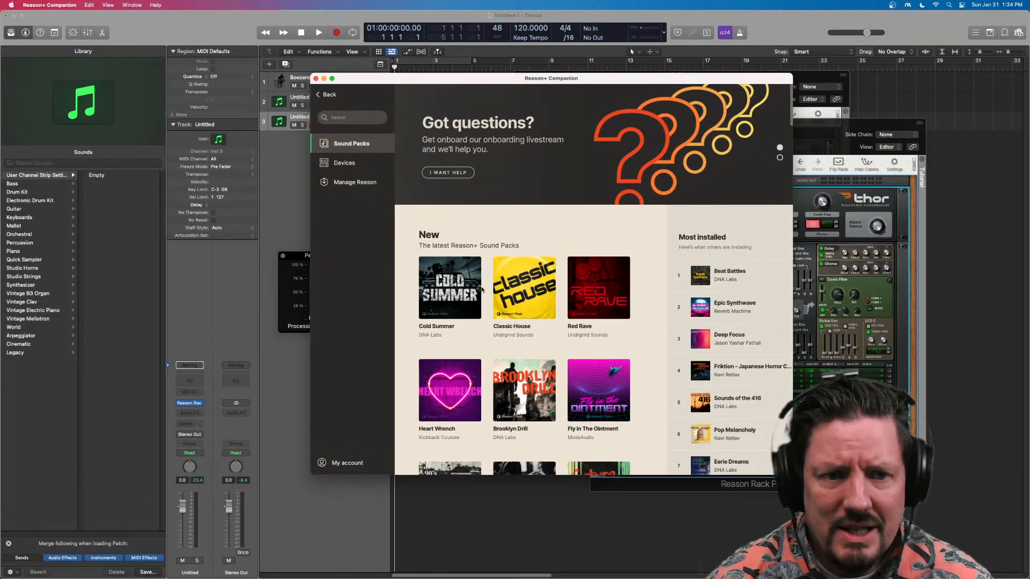
scroll(537, 292, down, 10)
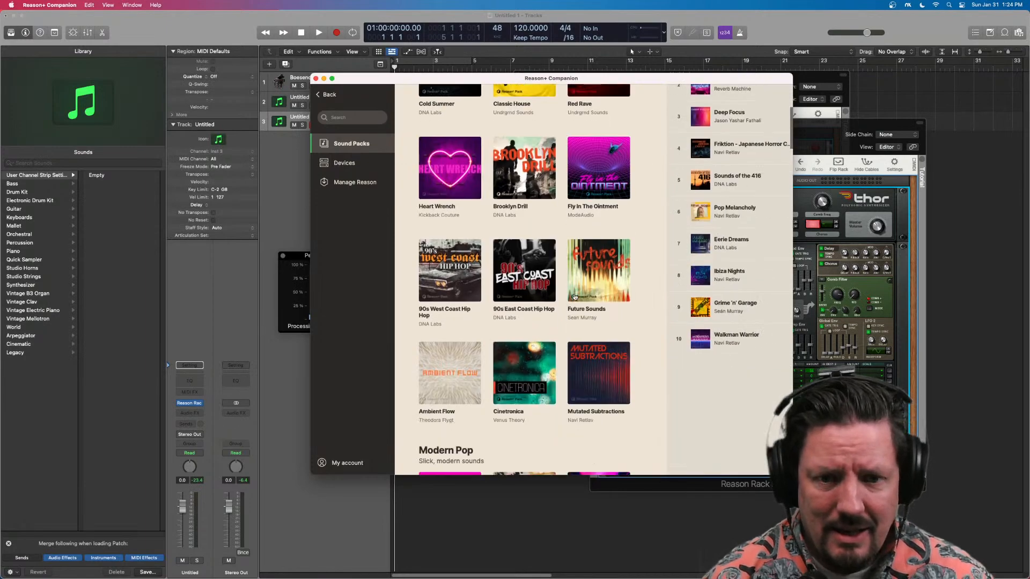
scroll(574, 297, down, 15)
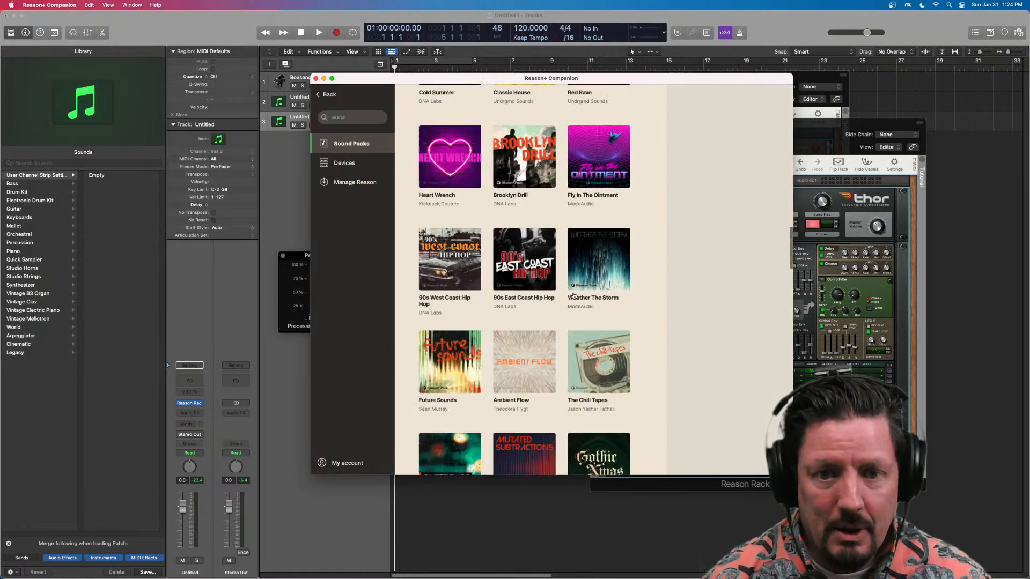
scroll(571, 293, down, 15)
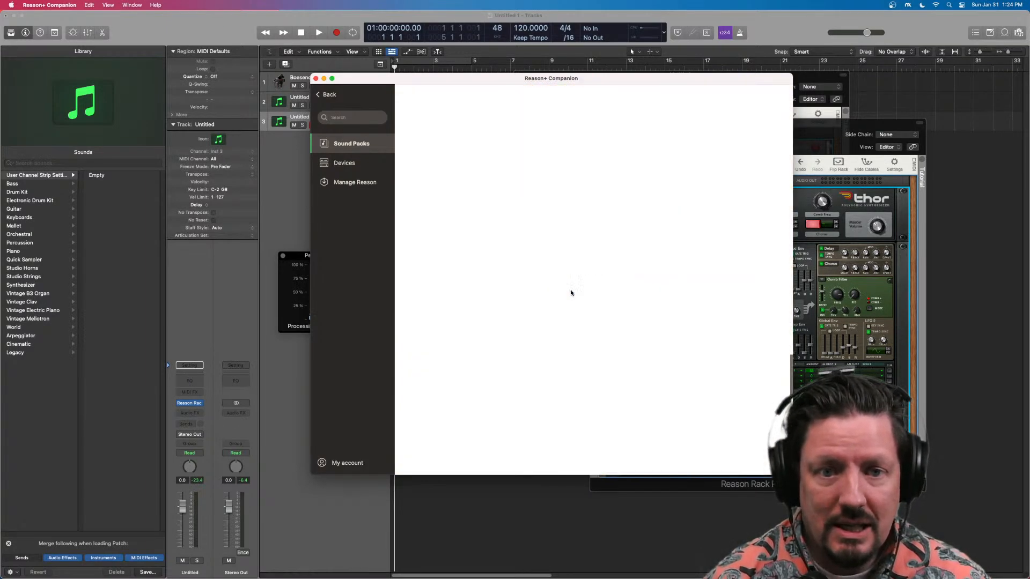
scroll(571, 293, down, 3)
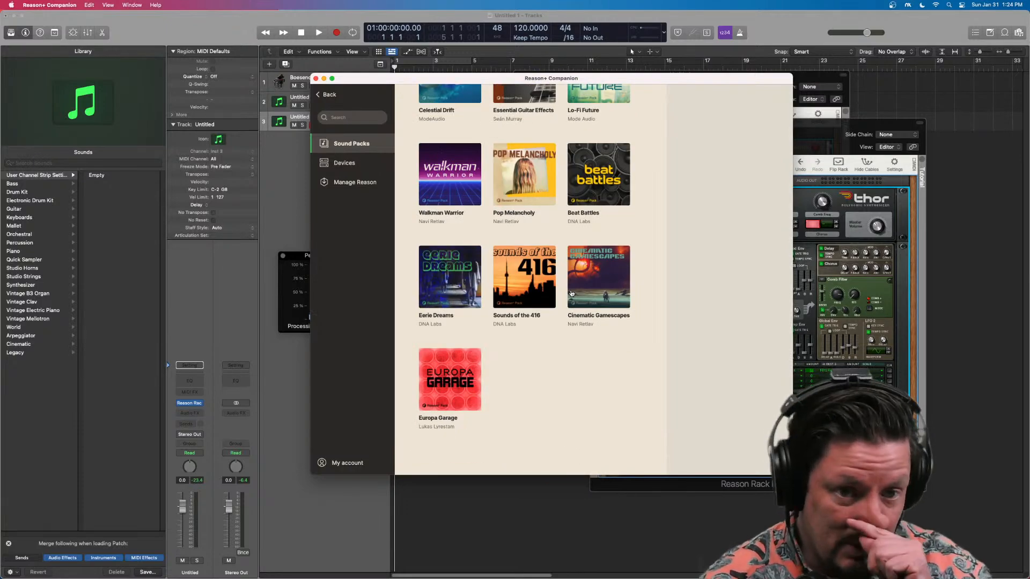
scroll(572, 293, down, 15)
scroll(572, 292, up, 20)
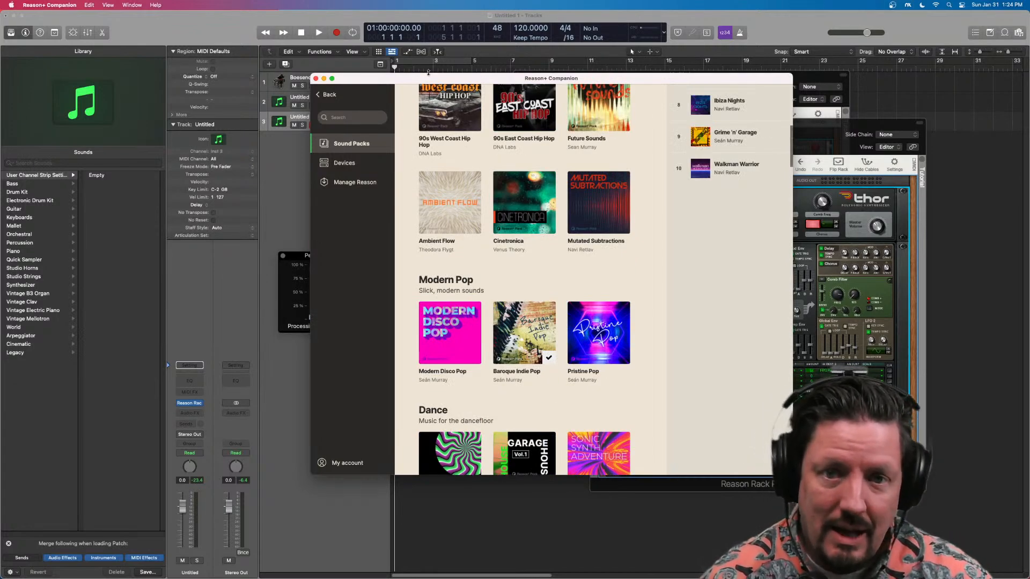
scroll(512, 198, up, 10)
scroll(550, 218, down, 15)
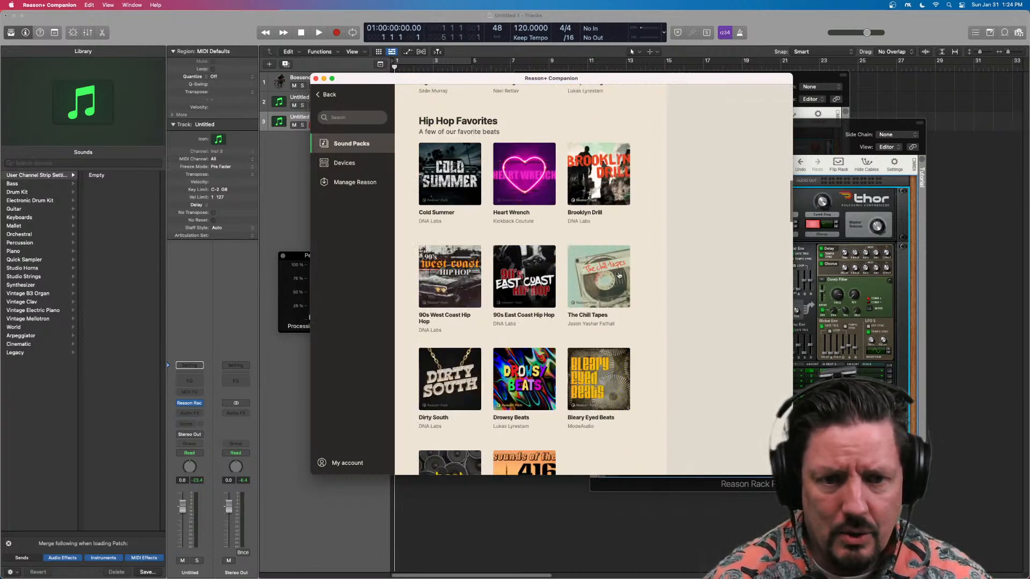
Install The Chill Tapes sound pack and move the Reason+ Companion window out of the way
click(608, 272)
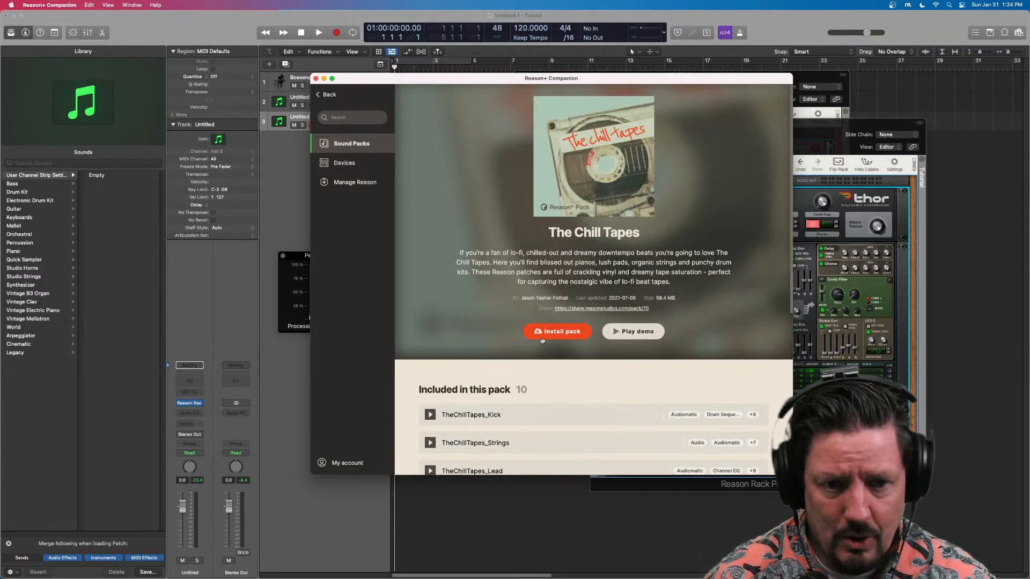
scroll(550, 336, down, 5)
scroll(553, 284, up, 3)
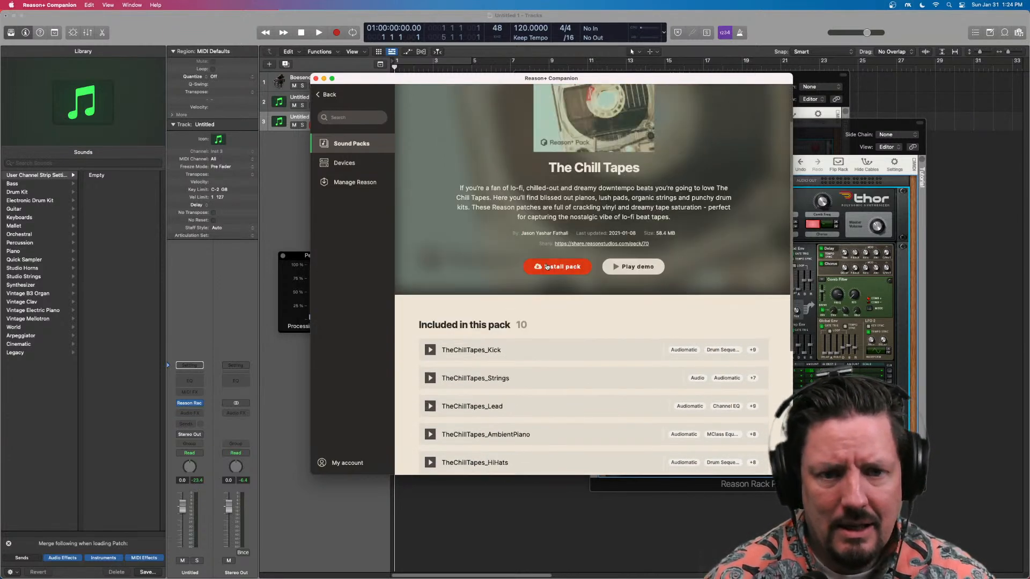
click(556, 276)
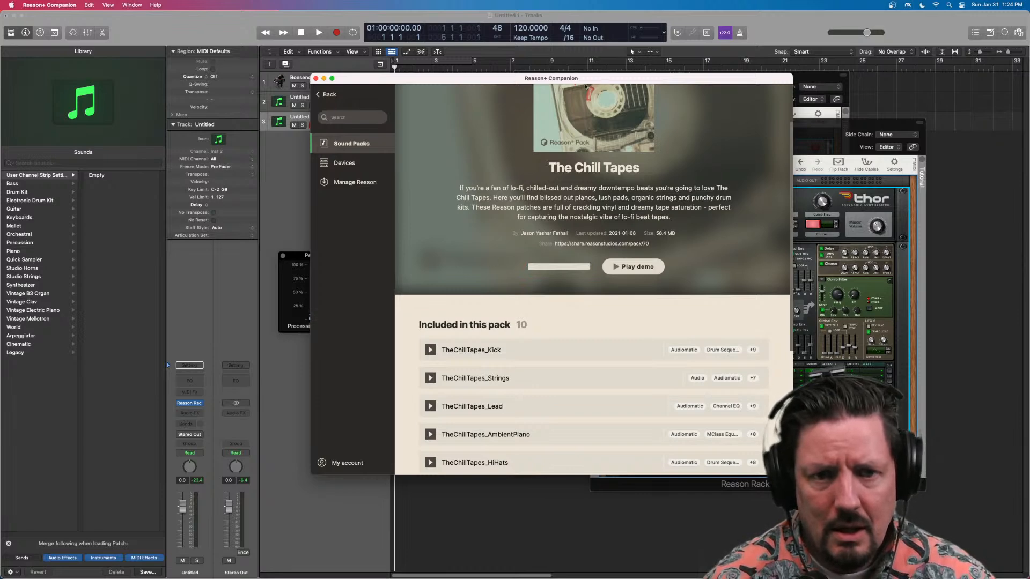
drag(593, 79, 0, 85)
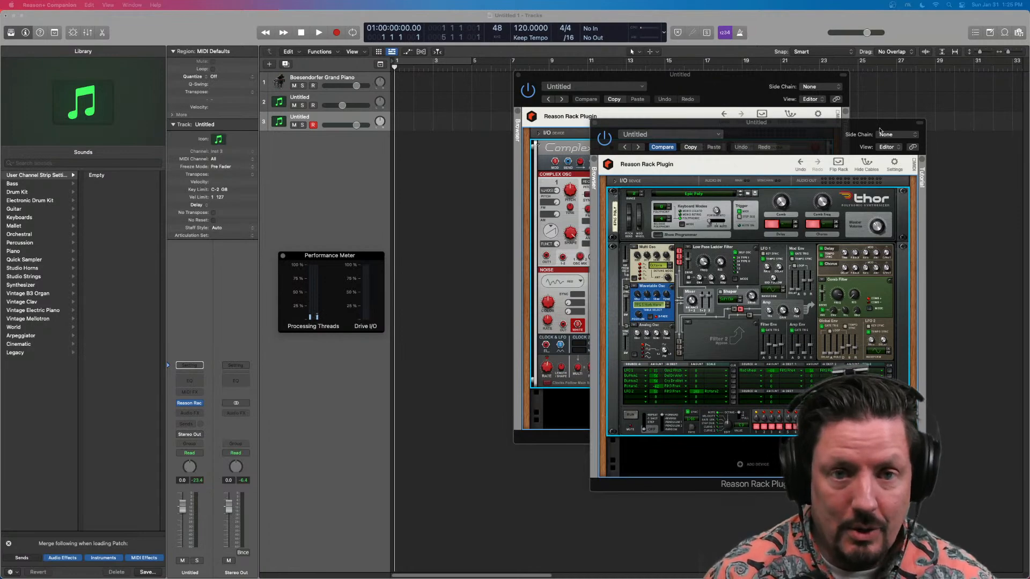
Close the Thor rack window and show the installed sound packs in the browser of the Complex-1 rack
drag(794, 141, 748, 119)
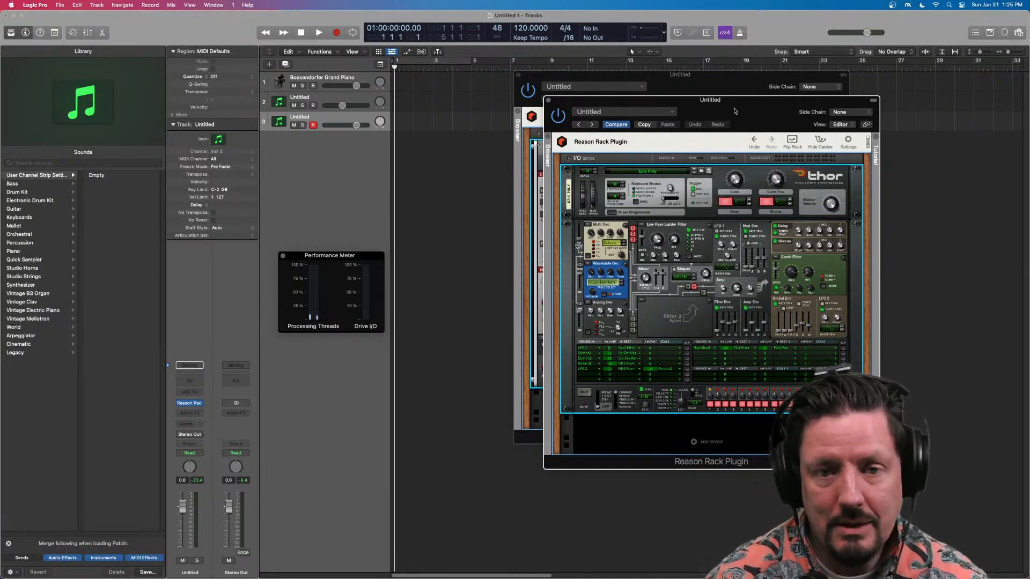
click(548, 102)
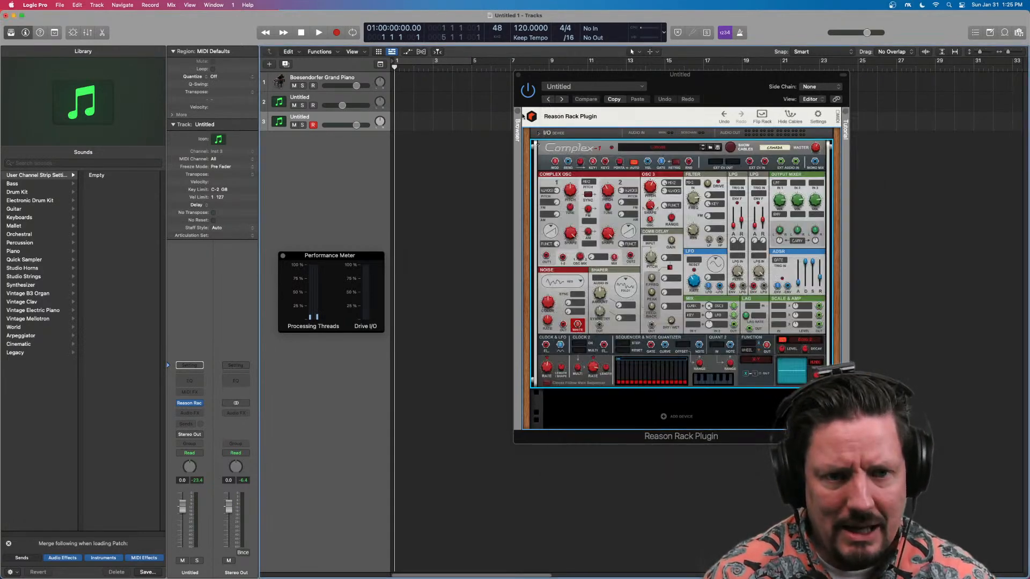
click(520, 115)
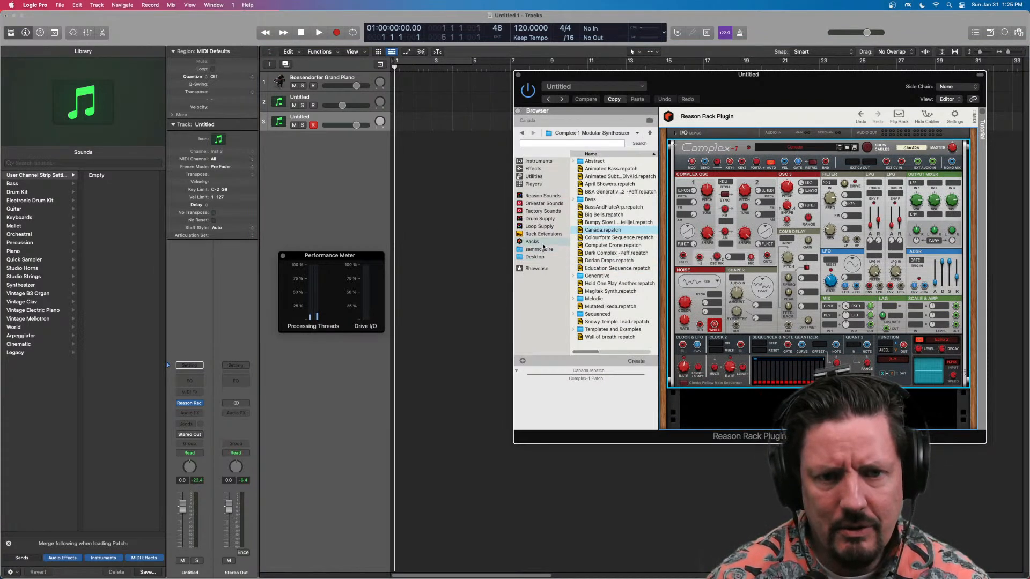
click(537, 242)
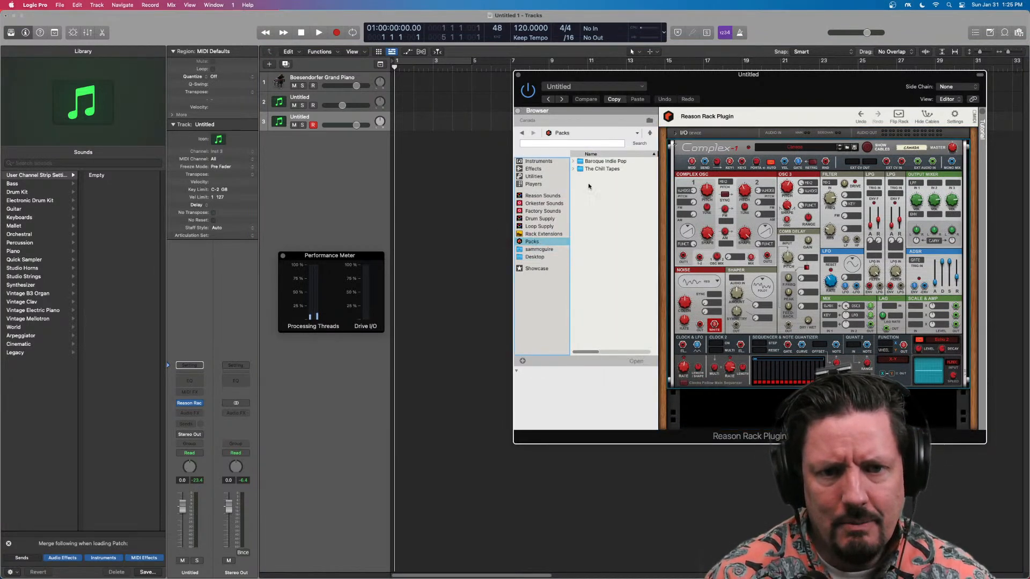
Expand the Baroque Indie Pop pack's patches and add the Atmospheric Pluck Combinator patch to the rack
click(573, 161)
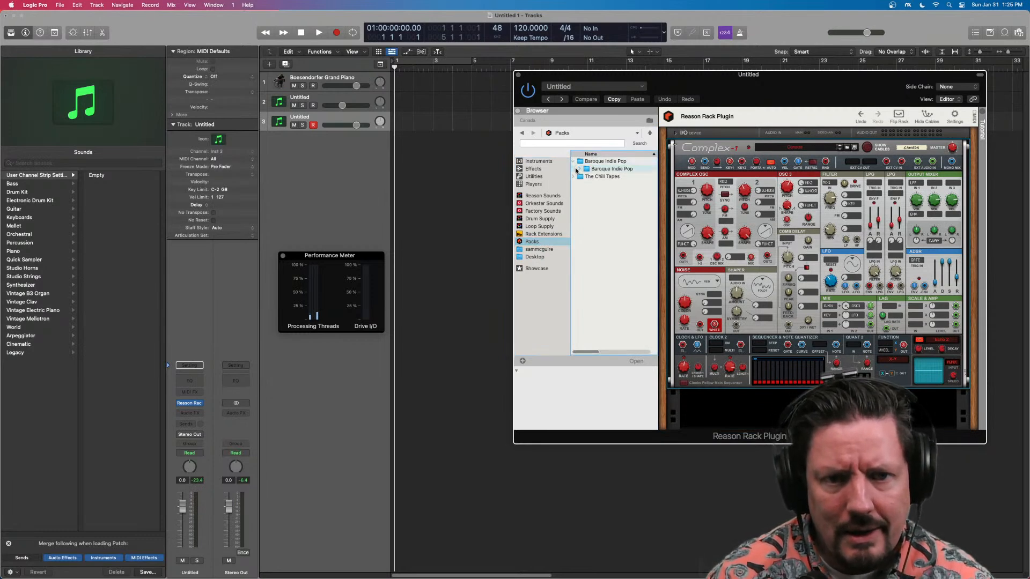
click(578, 169)
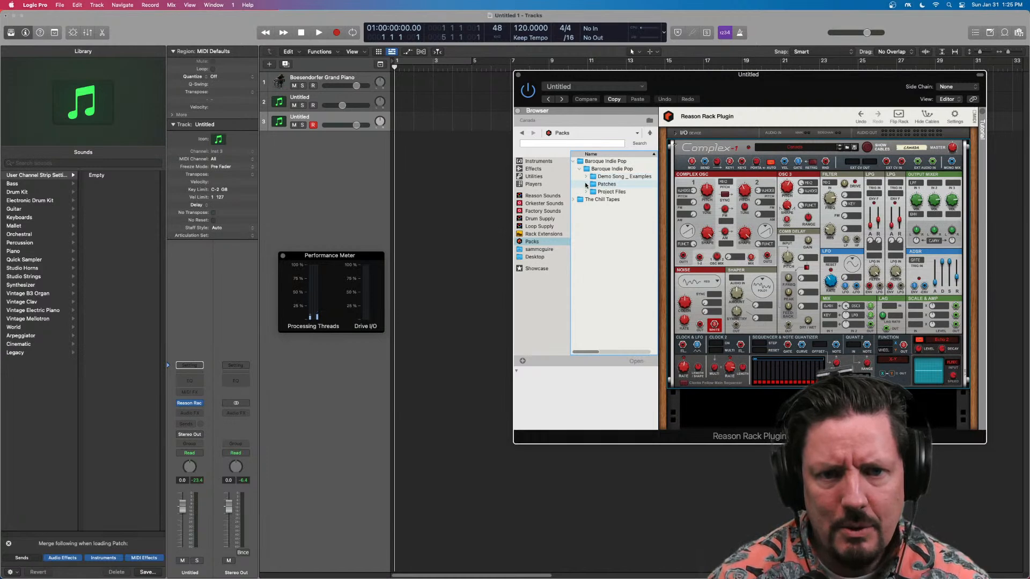
click(585, 184)
click(585, 269)
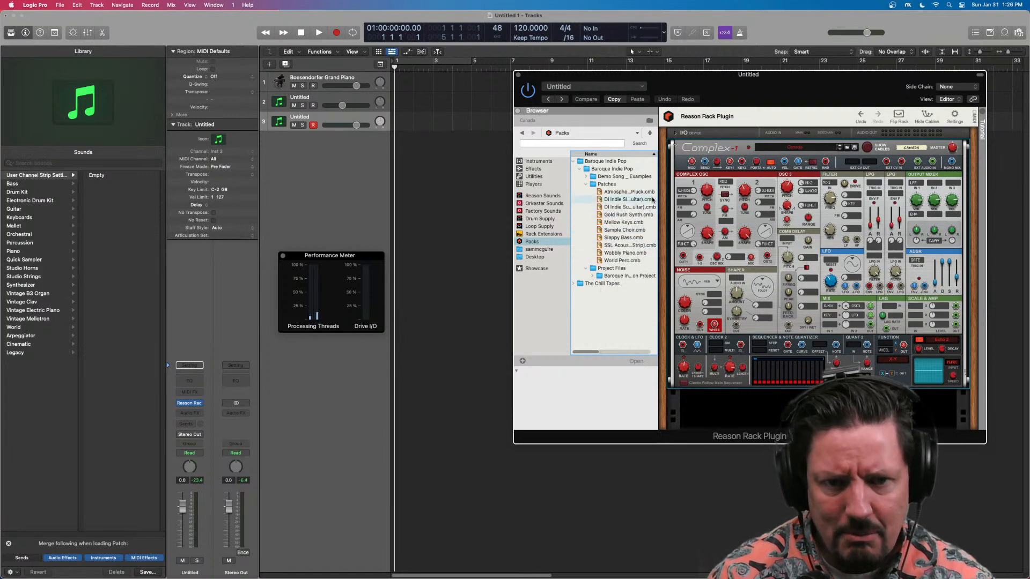
click(609, 193)
double_click(610, 193)
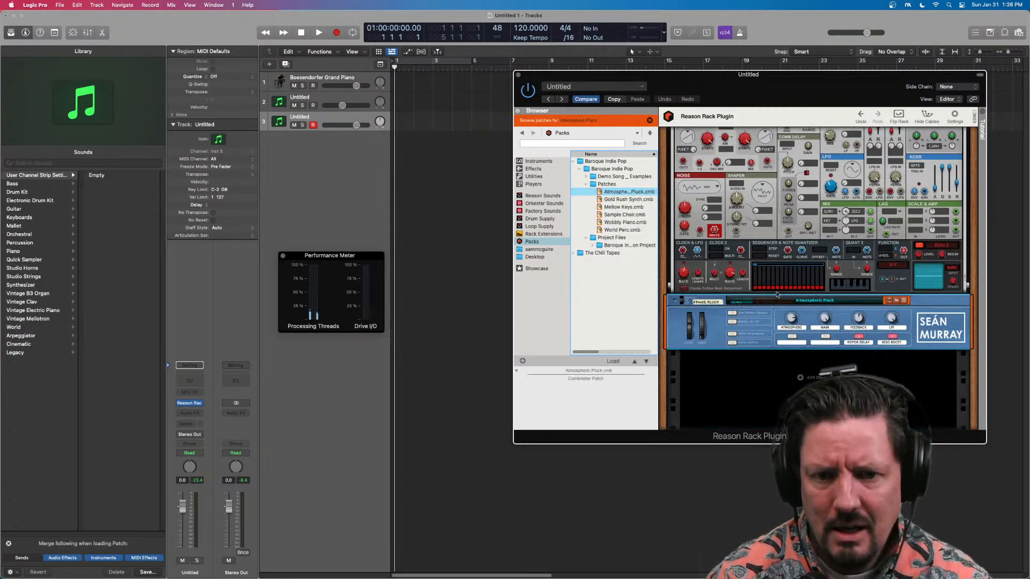
Delete the Complex-1 device from the rack and select the second track to play the Atmospheric Pluck Combinator
scroll(777, 293, up, 3)
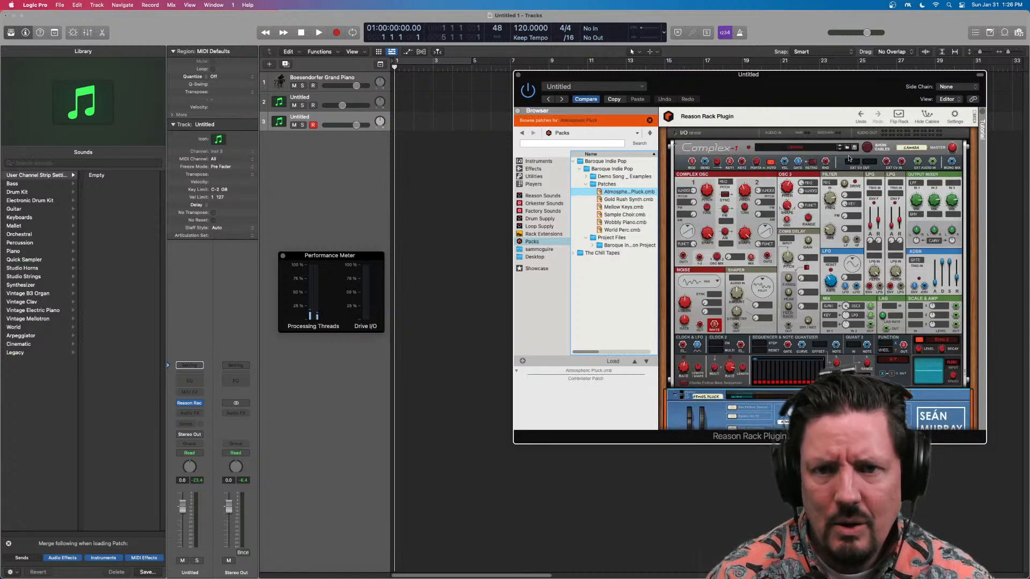
right_click(892, 146)
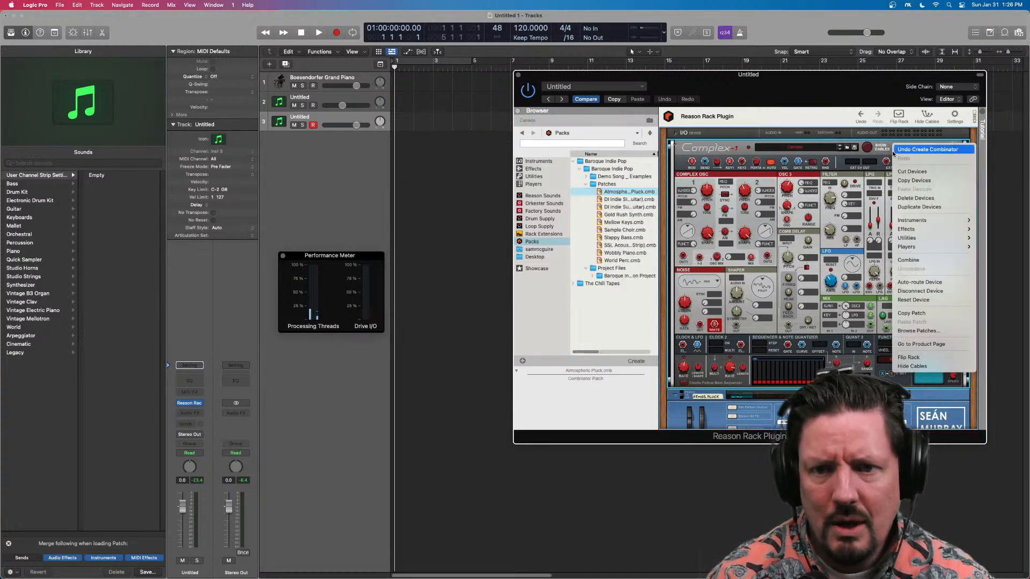
click(907, 198)
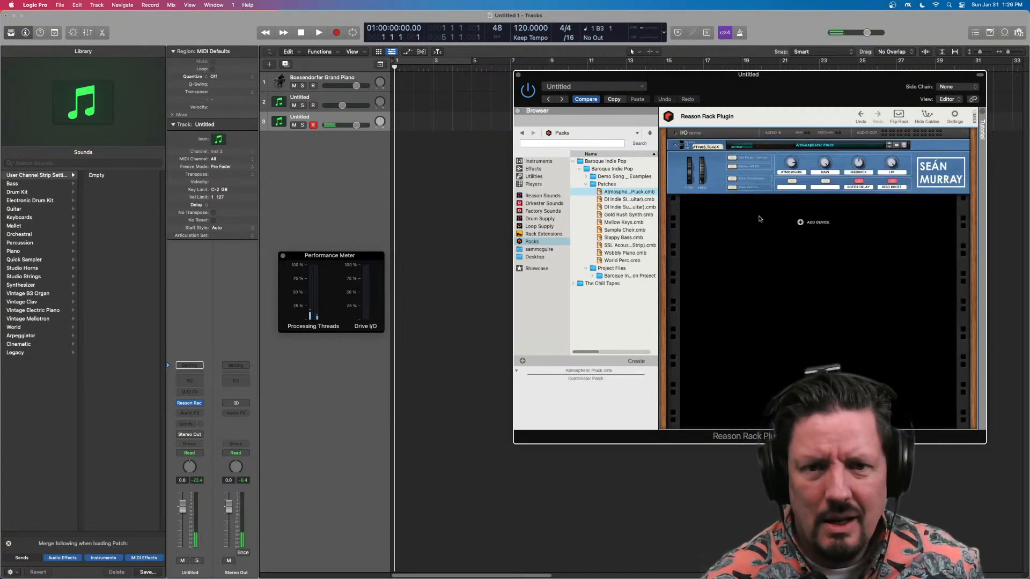
click(716, 169)
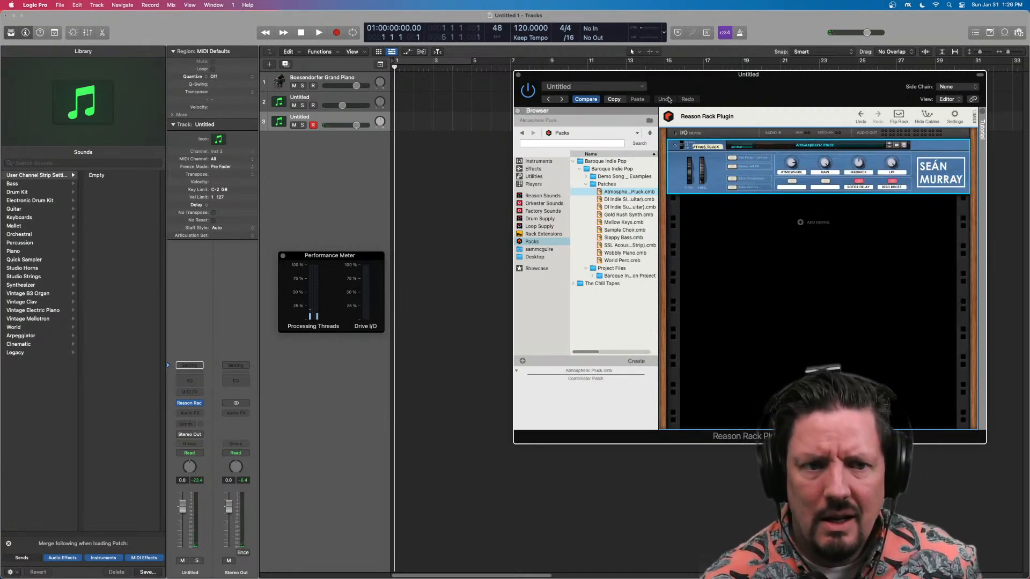
click(332, 99)
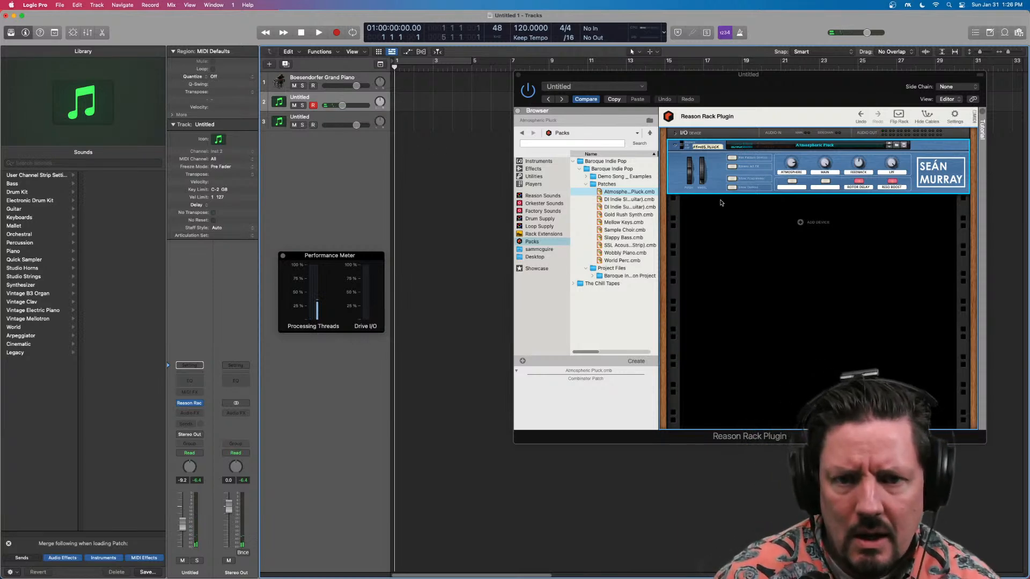
Show the devices inside the Atmospheric Pluck Combinator, examine them, hide them again, and move the rack window lower
click(731, 188)
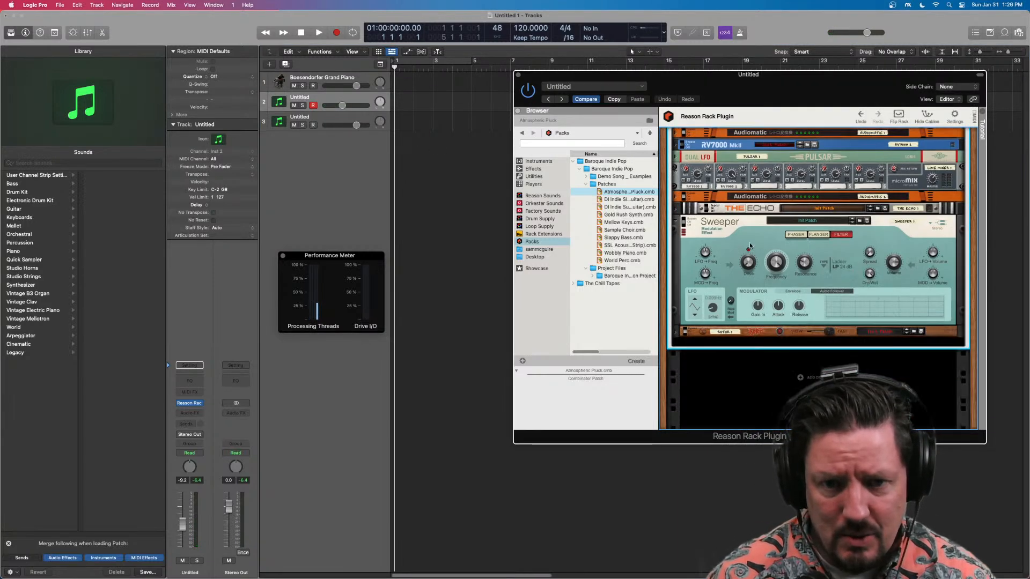
scroll(748, 242, down, 5)
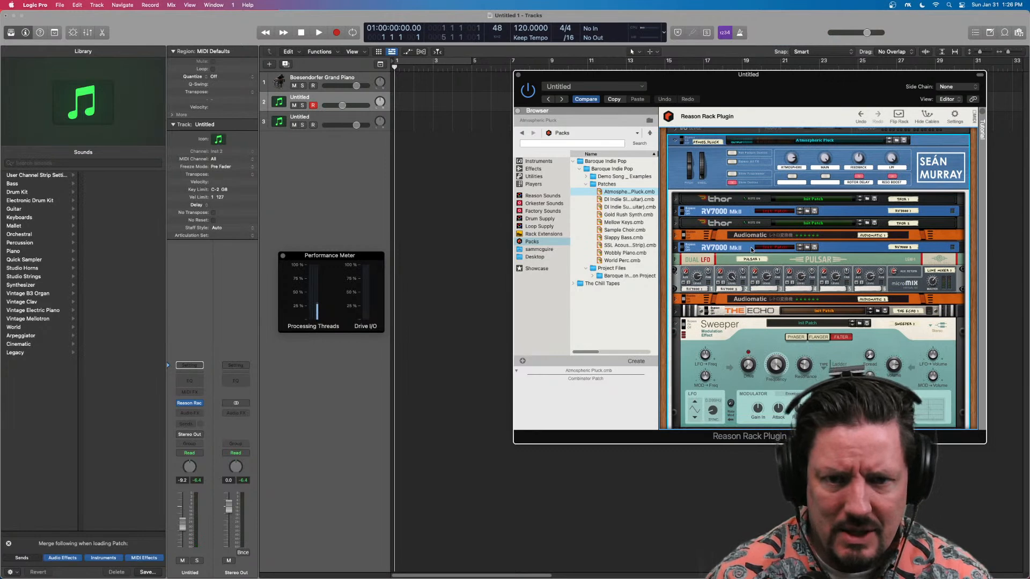
scroll(753, 250, down, 5)
scroll(749, 223, up, 10)
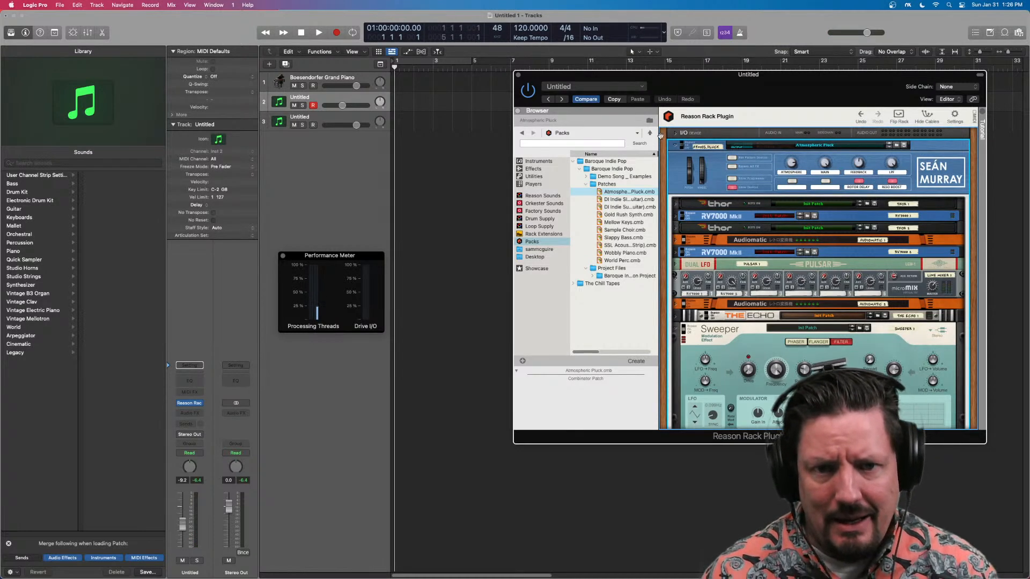
click(732, 187)
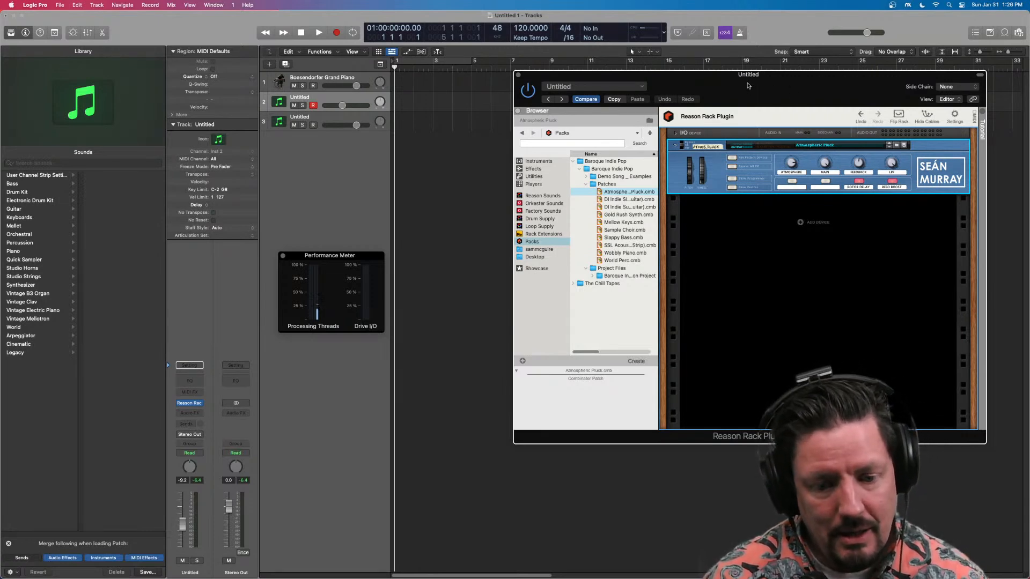
drag(746, 86, 767, 195)
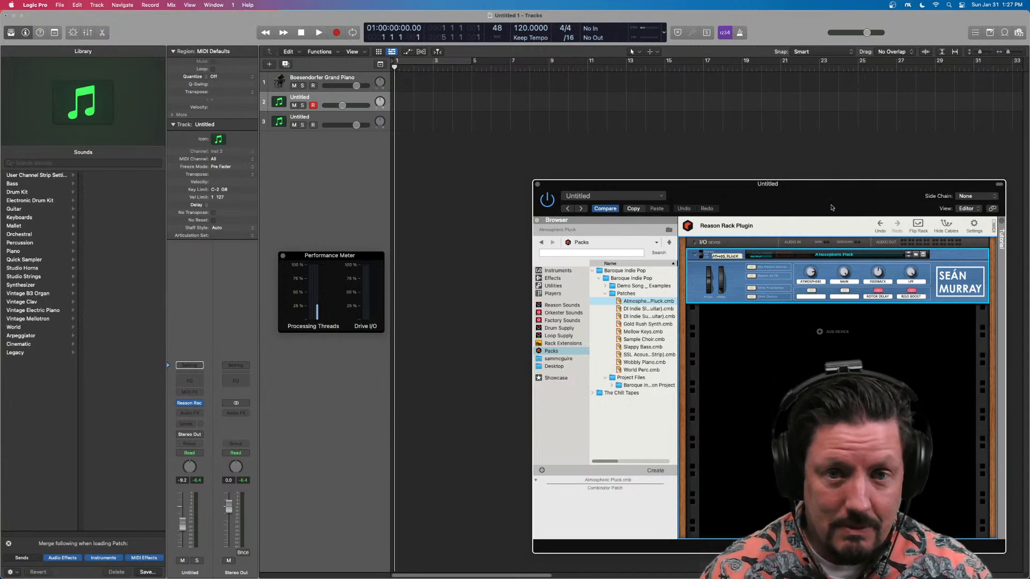
Collapse the rack's browser and add a Scream 4 Distortion below the Atmospheric Pluck Combinator
drag(831, 208, 747, 158)
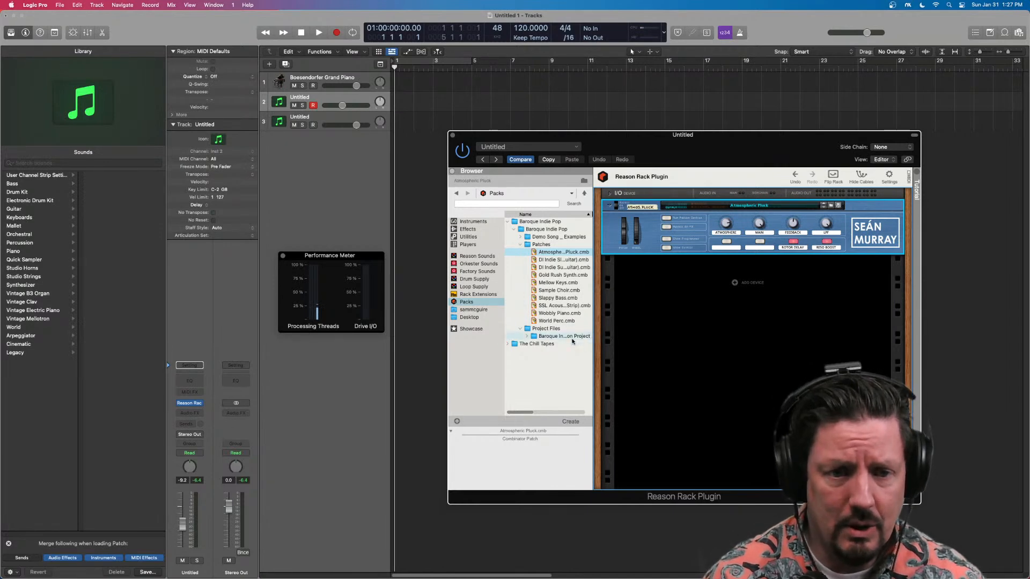
click(452, 171)
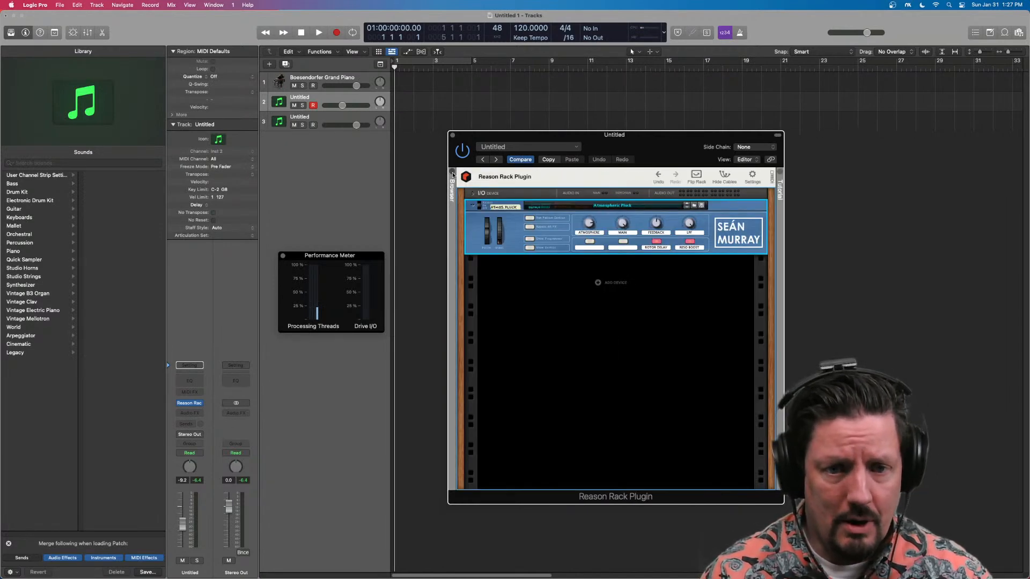
right_click(588, 340)
mouse_move(608, 412)
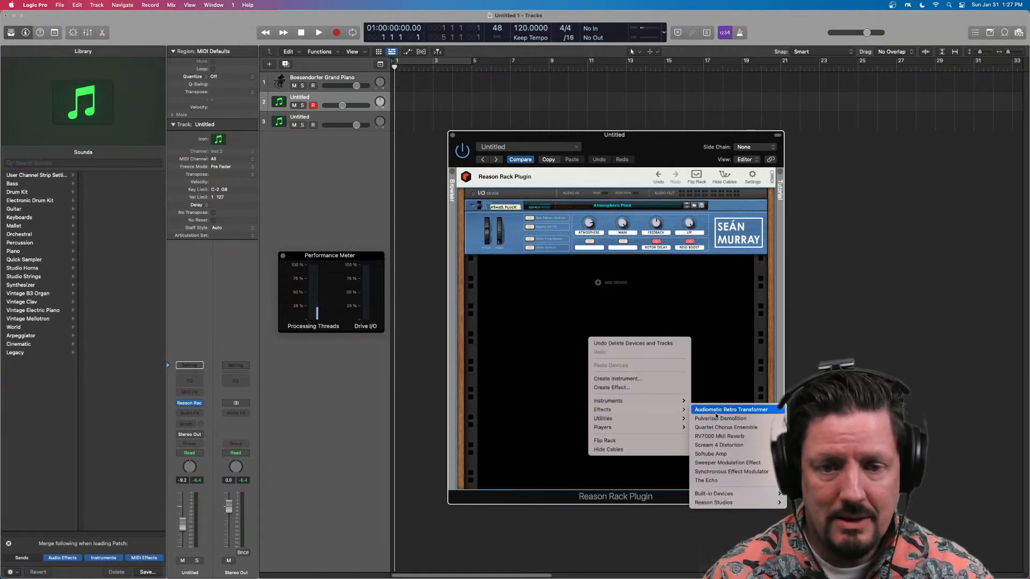
mouse_move(725, 495)
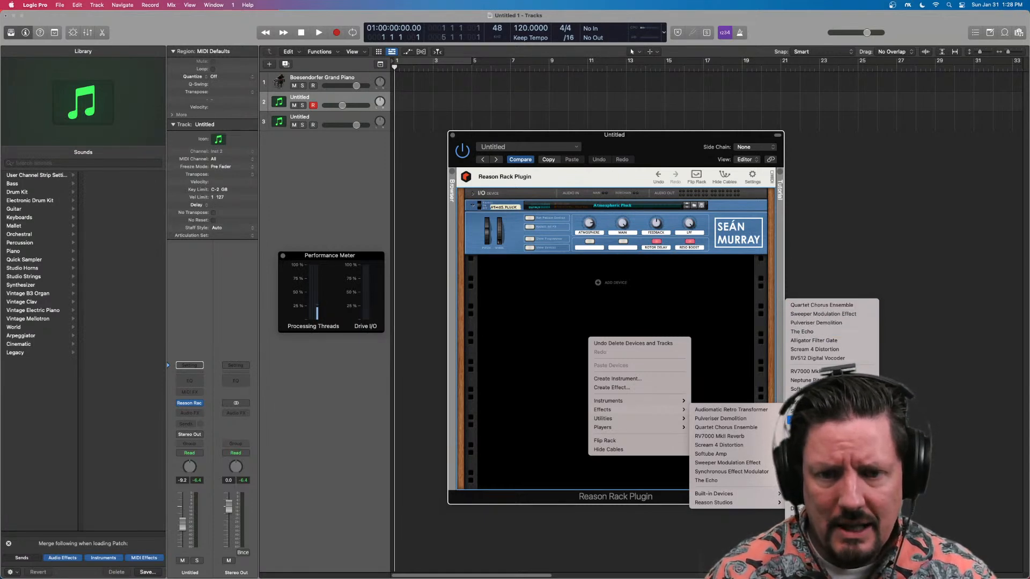
click(808, 349)
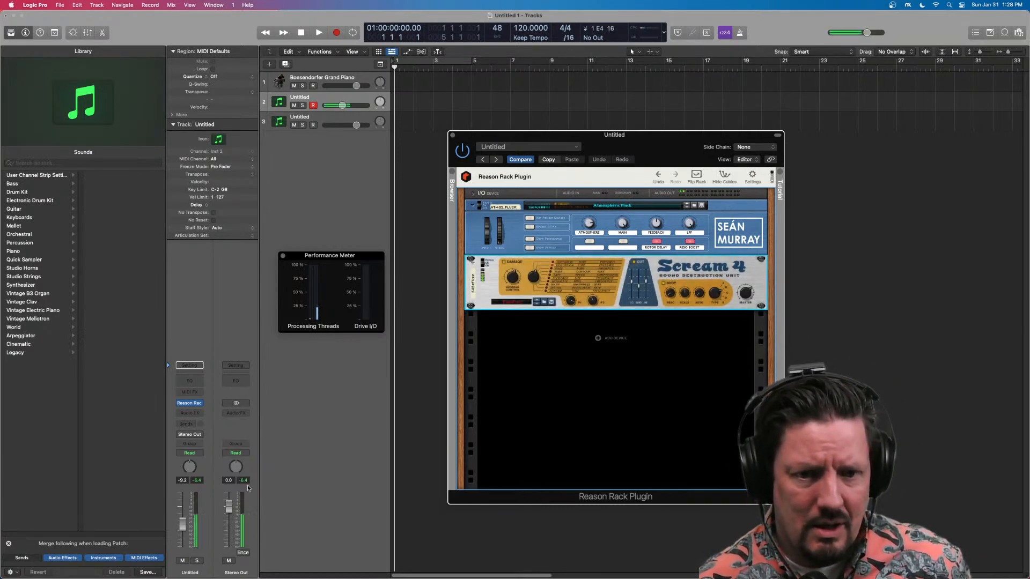
Lower the second track's volume to -12.6 dB and delete the Scream 4 Distortion from its rack
drag(182, 524, 181, 534)
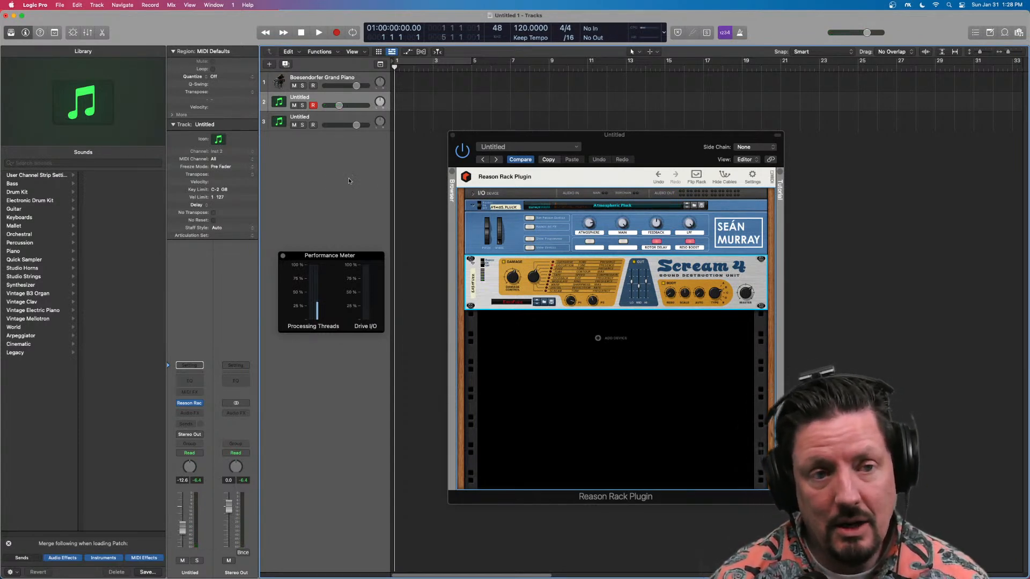
click(194, 416)
click(331, 398)
mouse_move(201, 406)
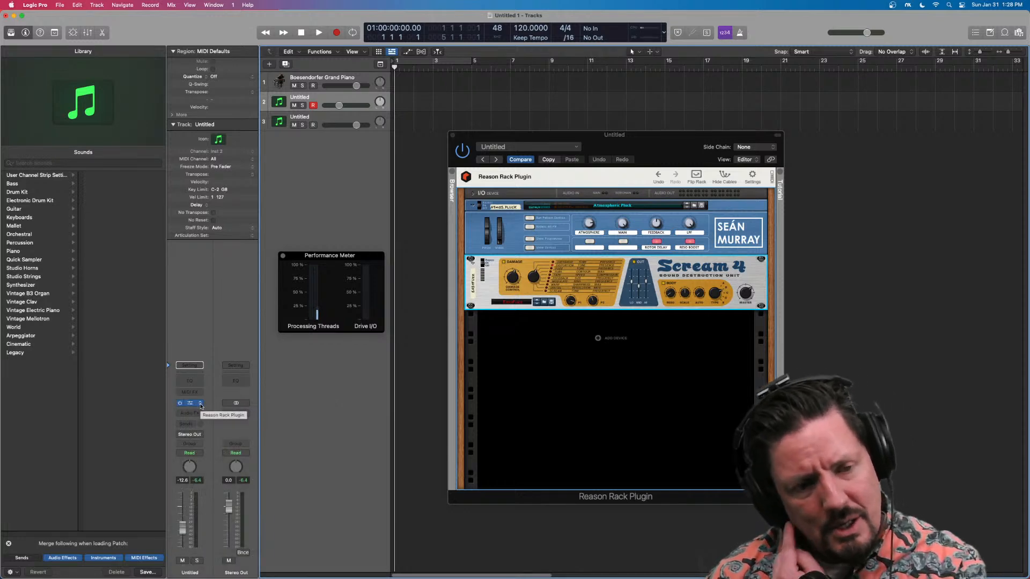
right_click(620, 298)
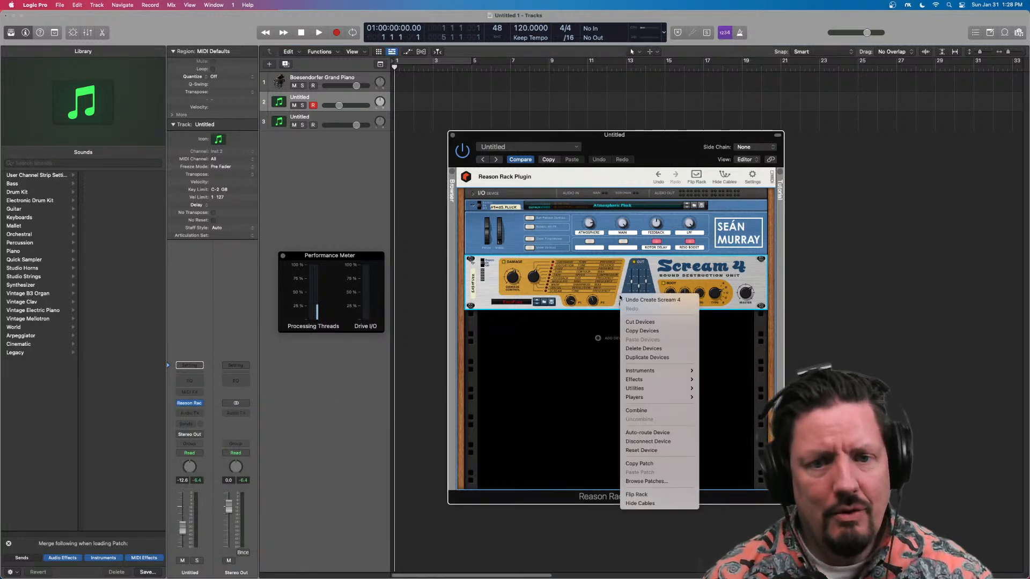
click(631, 349)
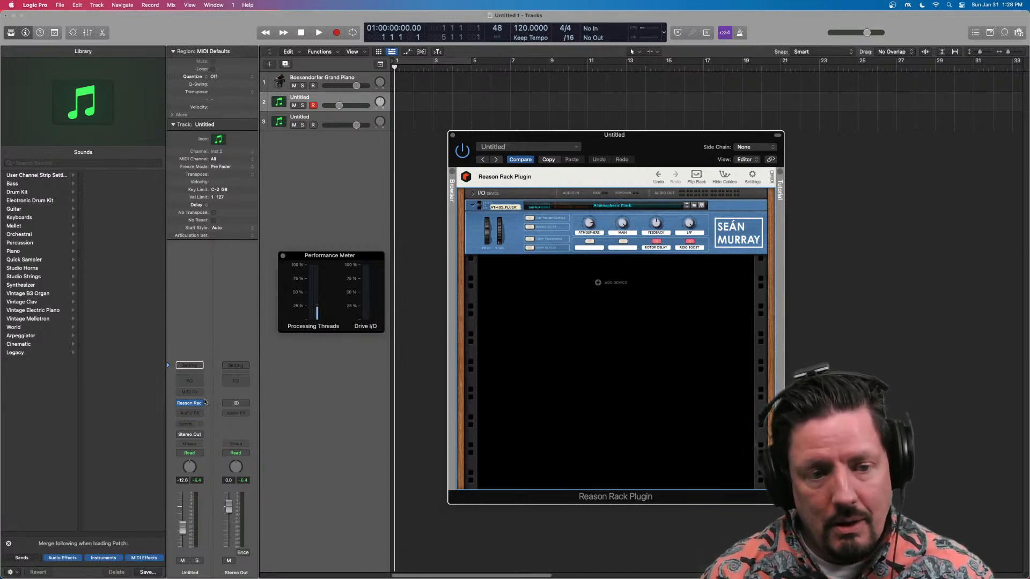
Add a Bus 1 send on the second track and raise its send level to about -1.3 dB
click(188, 425)
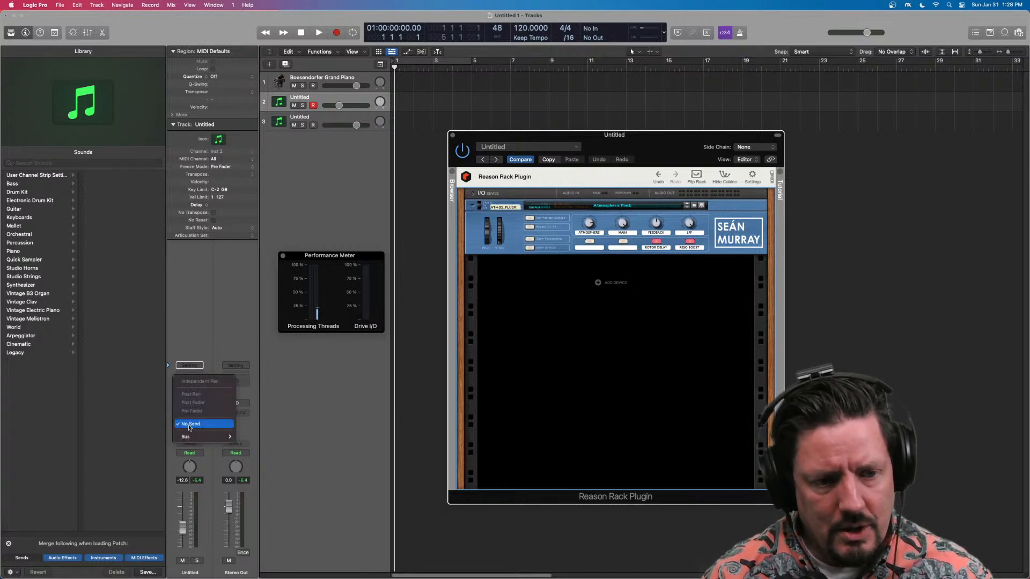
mouse_move(215, 436)
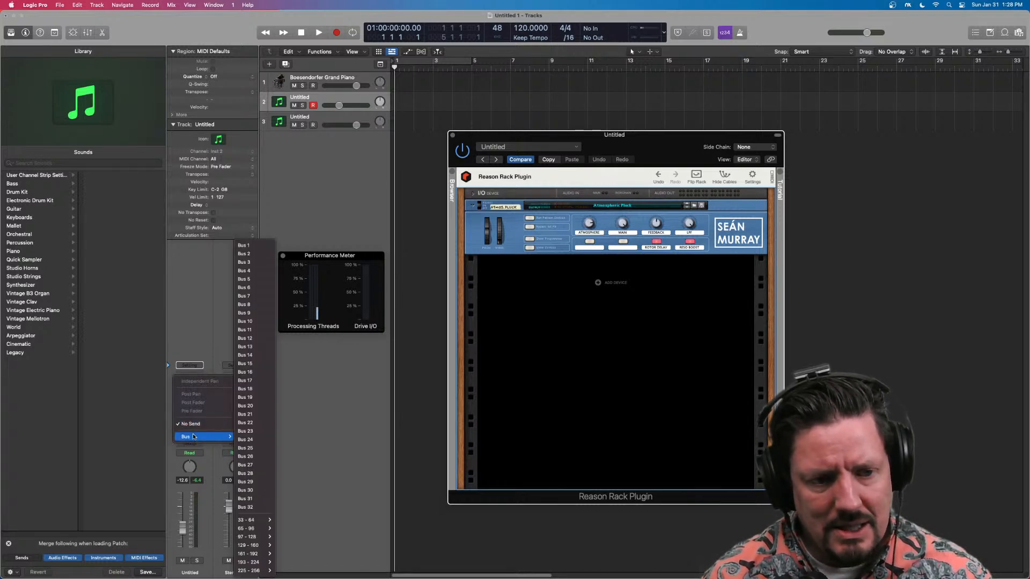
click(264, 245)
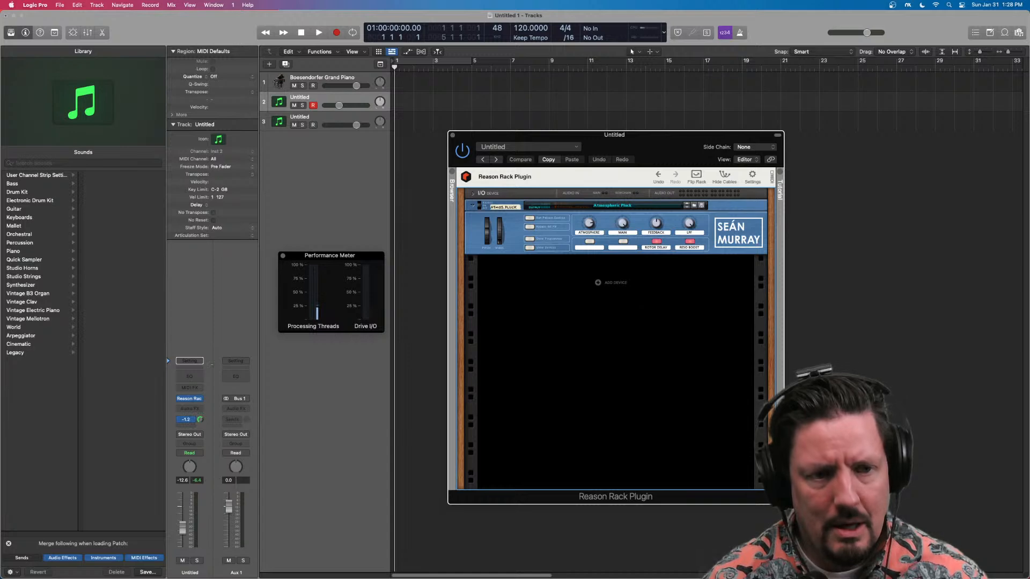
click(263, 359)
Insert the stereo Reason Rack Plugin Effect on Aux 1 and move its window clear of the instrument rack
click(237, 409)
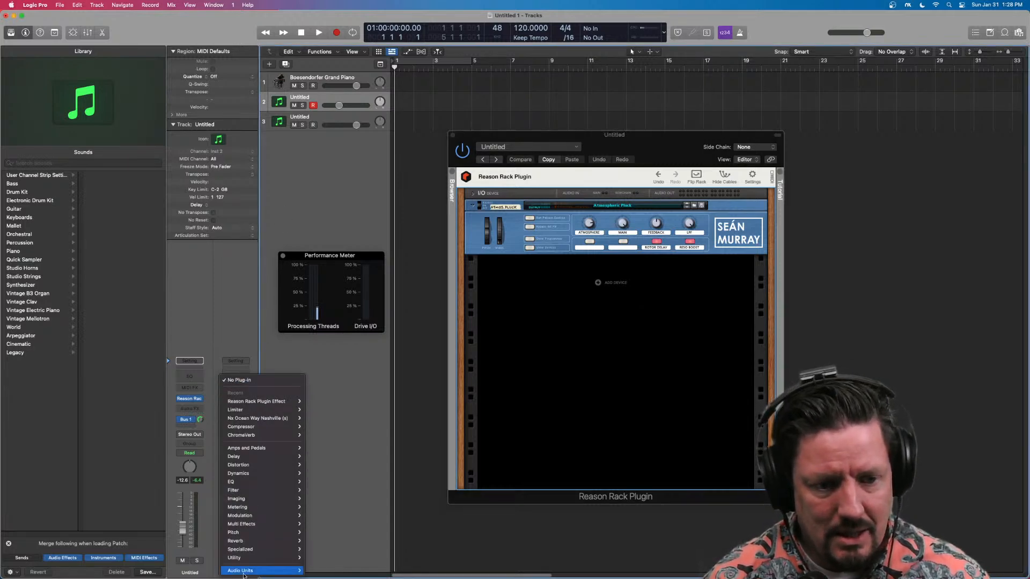
mouse_move(241, 570)
mouse_move(320, 573)
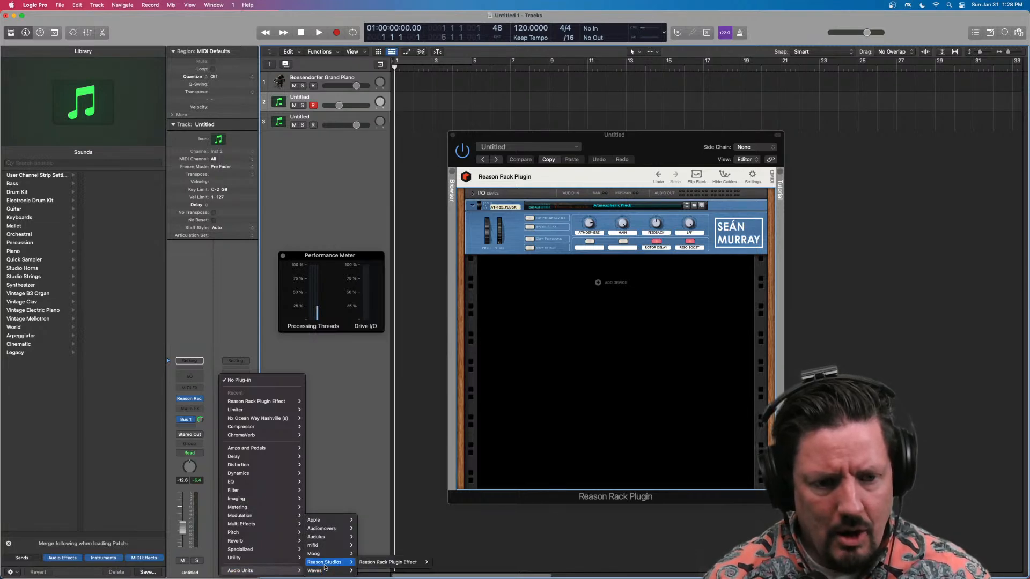
mouse_move(390, 567)
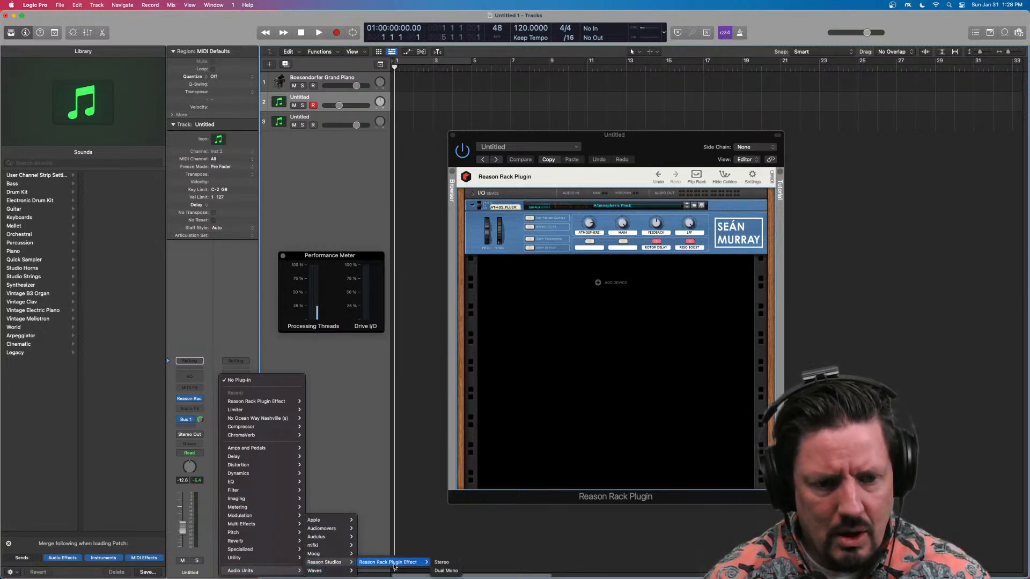
click(441, 564)
drag(520, 121, 815, 100)
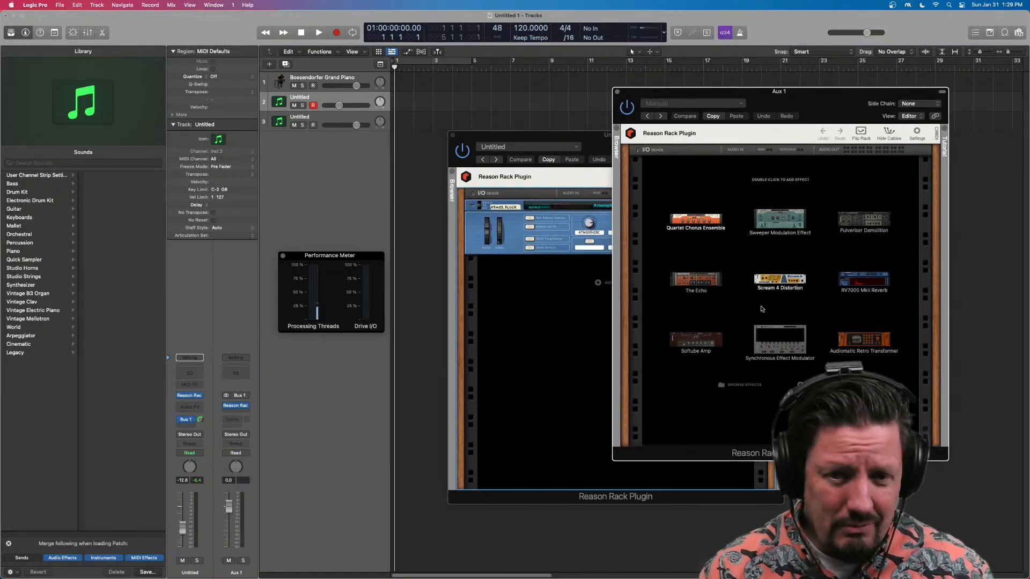
Add an RV7000 MkII Reverb to the Aux 1 rack, unfold its remote programmer, and reposition the rack window
double_click(869, 280)
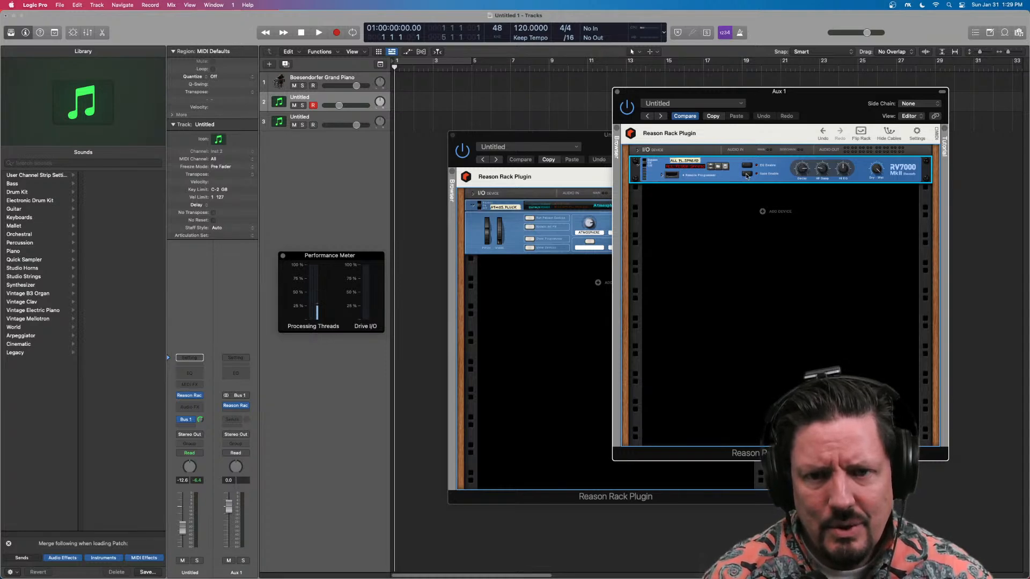
click(662, 175)
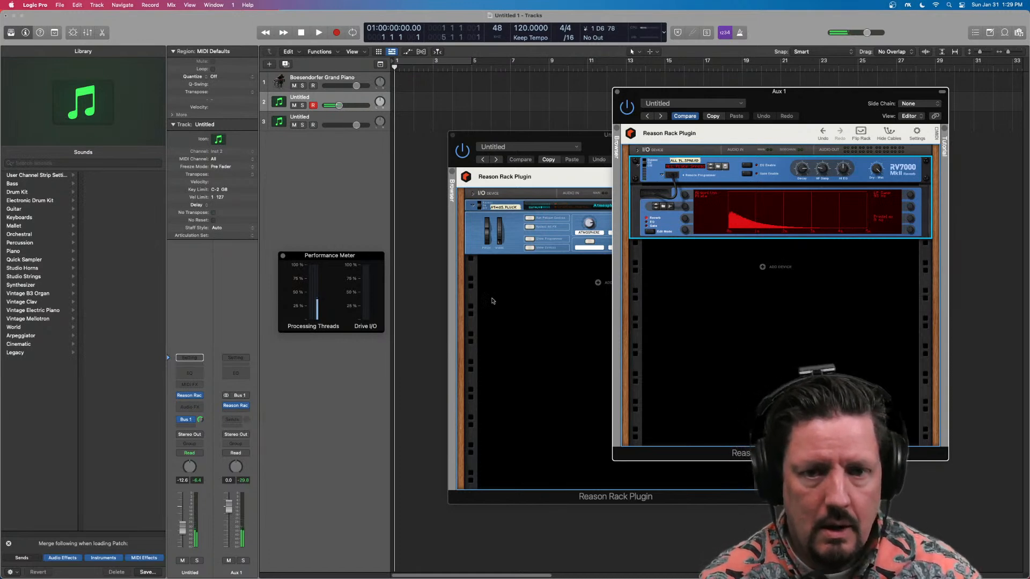
drag(703, 96, 624, 91)
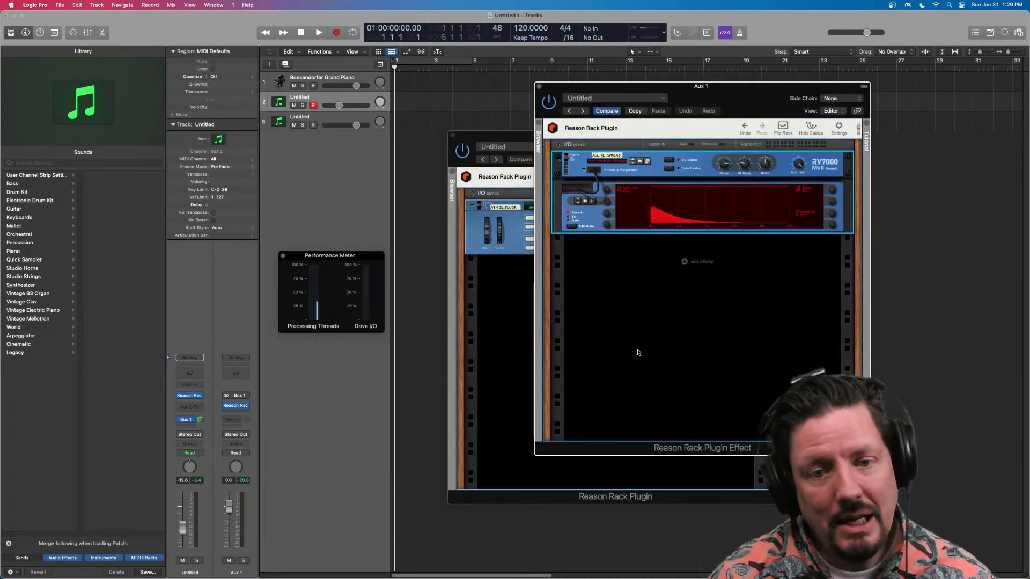
right_click(685, 262)
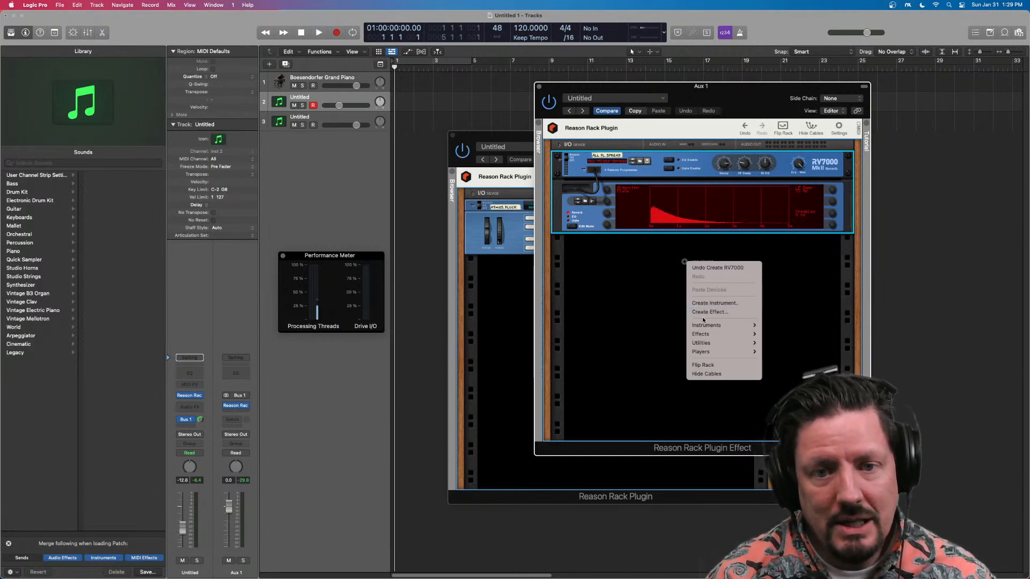
mouse_move(702, 327)
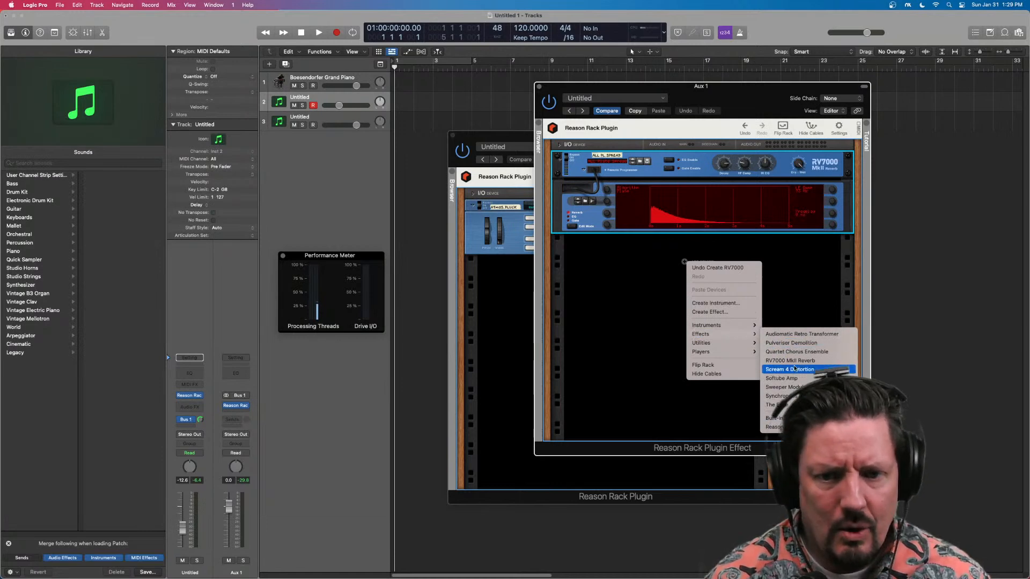
mouse_move(778, 426)
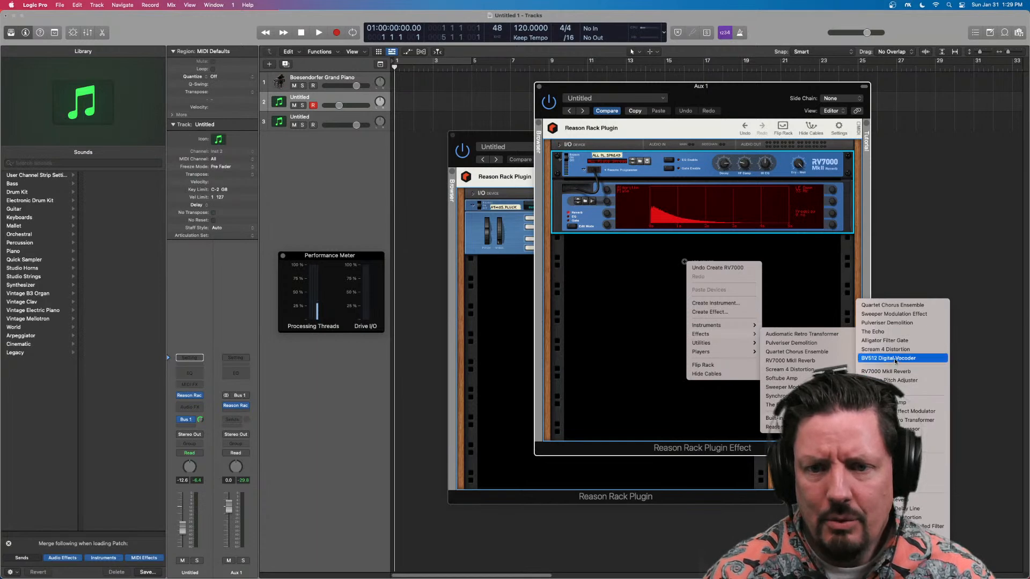
click(782, 288)
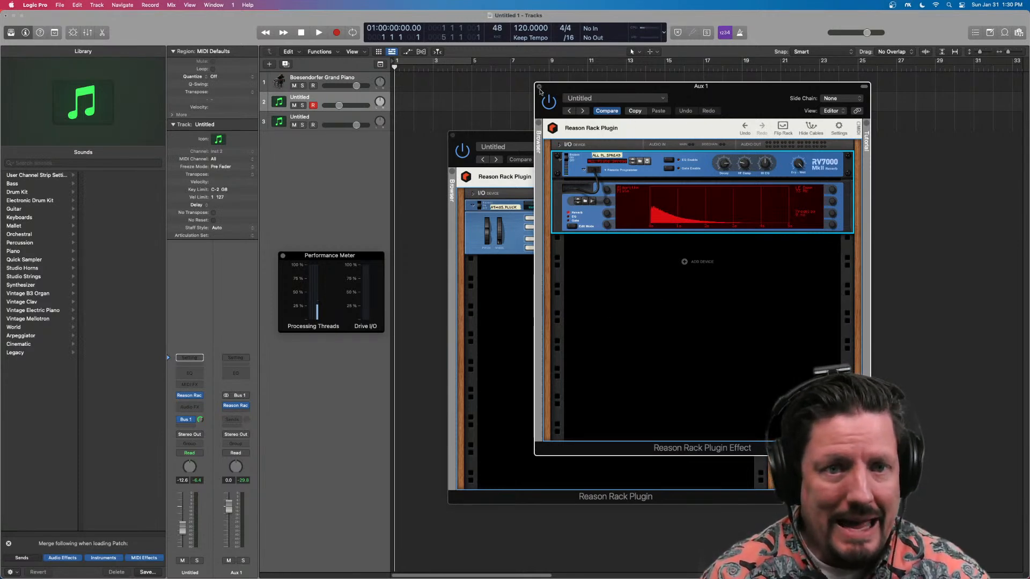
Close the Aux 1 rack window and add a Channel EQ to the second track
click(539, 86)
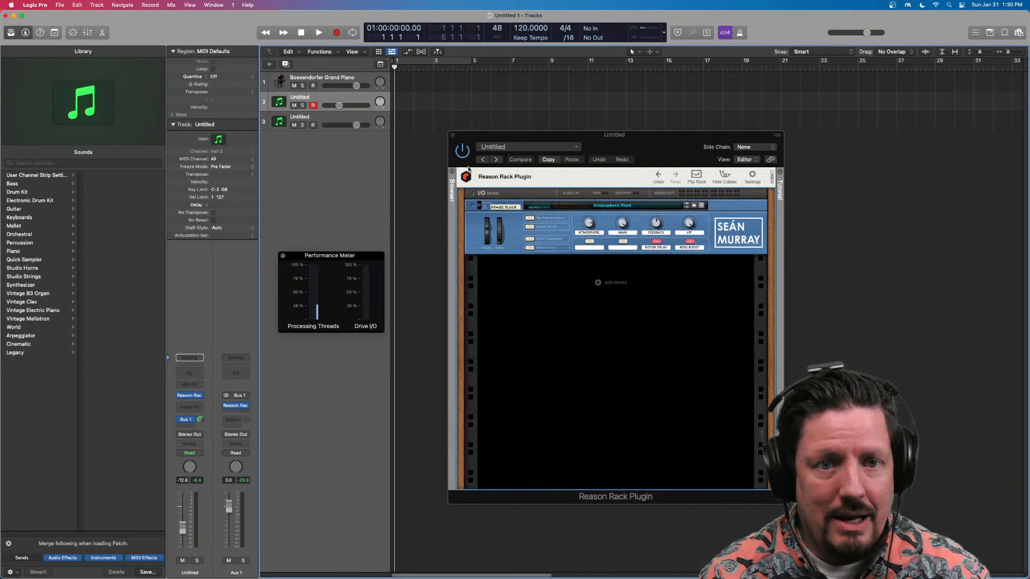
click(194, 373)
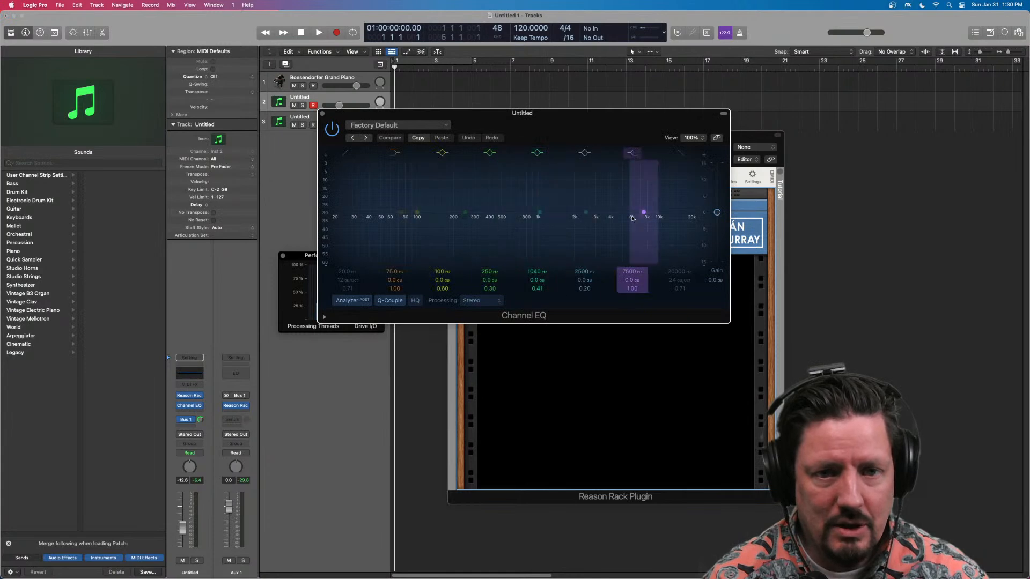
Shape the Channel EQ with a +2.7 dB high shelf at 2500 Hz, -2.0 dB at 224 Hz, and a low cut at 94.5 Hz
drag(642, 212, 584, 204)
drag(489, 212, 459, 222)
click(347, 153)
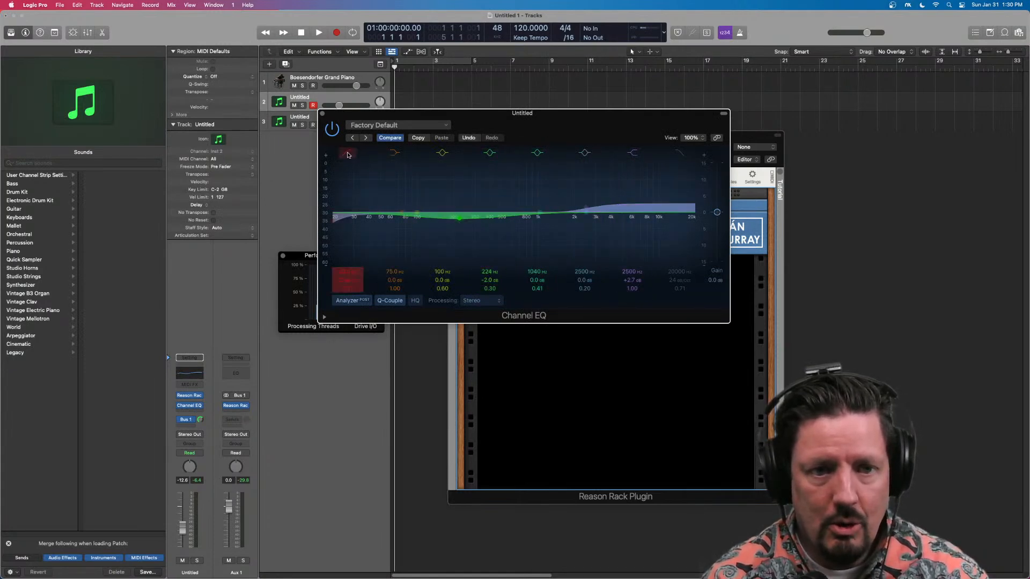
drag(342, 215, 418, 215)
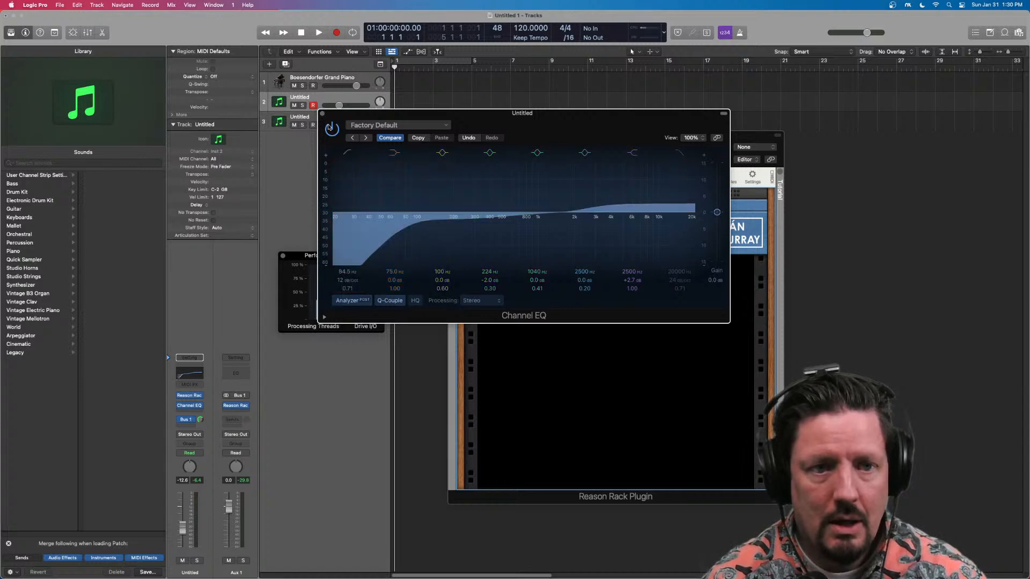
click(322, 114)
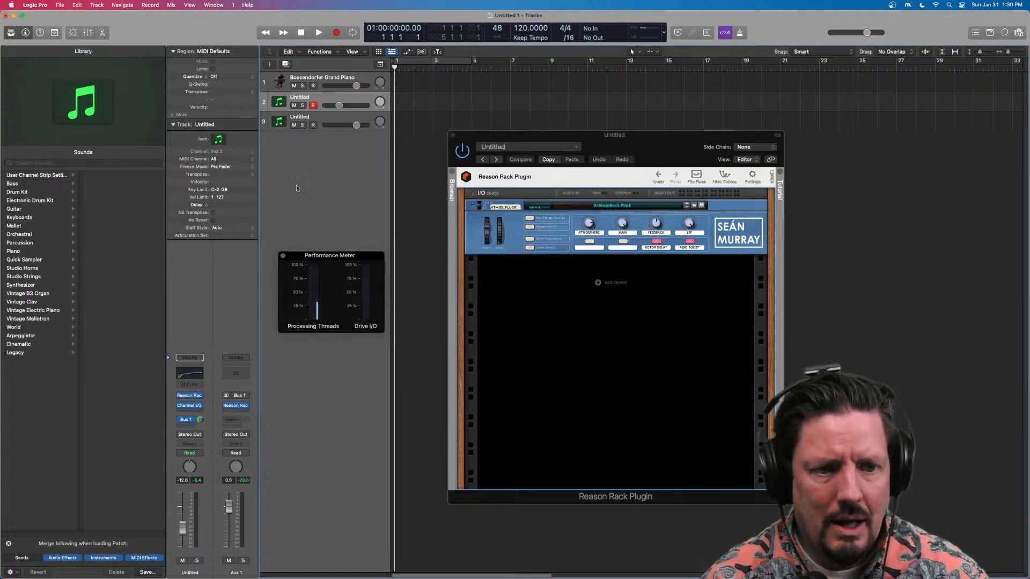
Insert the stereo Reason Rack Plugin Effect after the second track's Channel EQ and add a Sweeper Modulation Effect to it
click(192, 411)
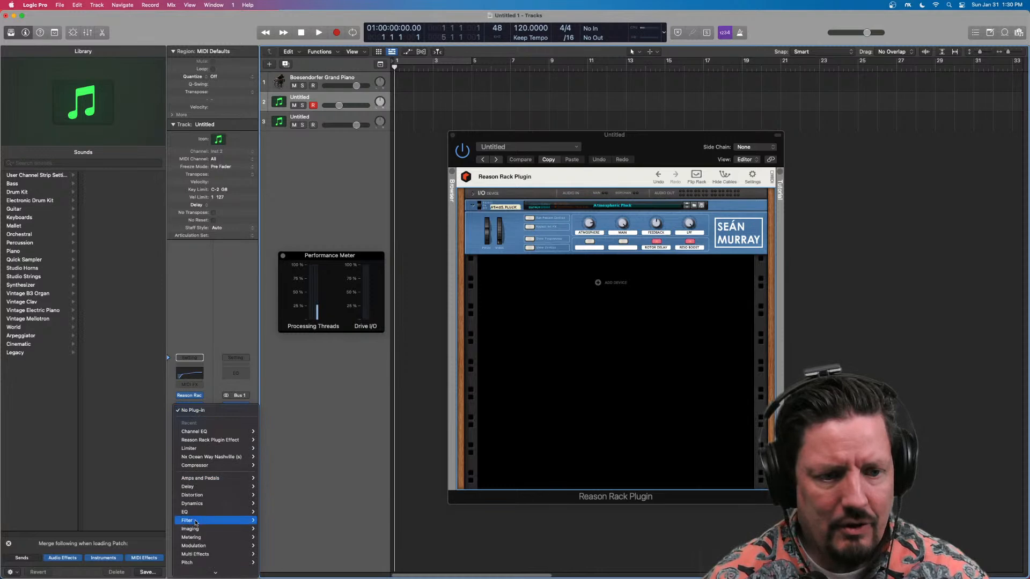
mouse_move(234, 573)
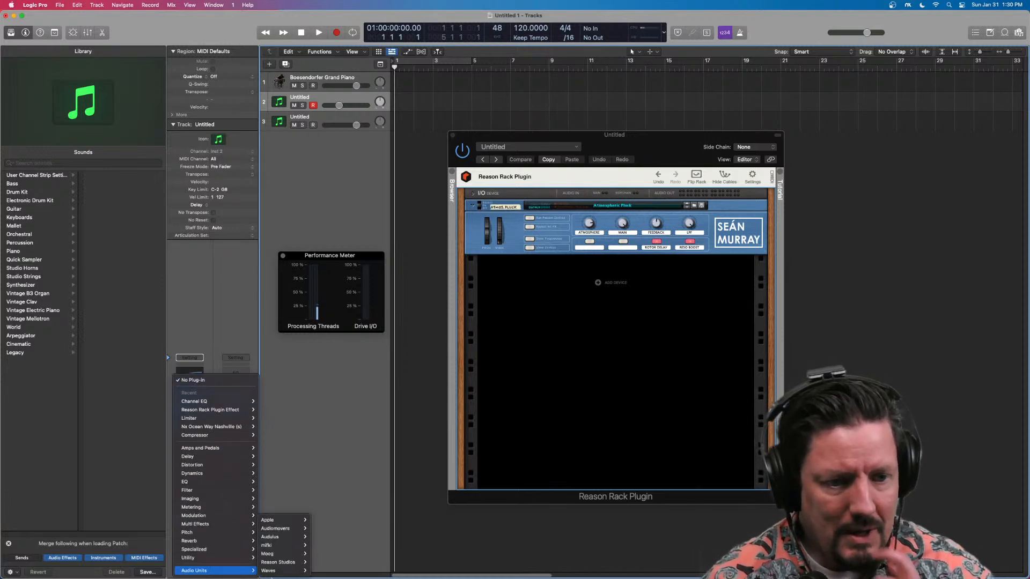
mouse_move(278, 562)
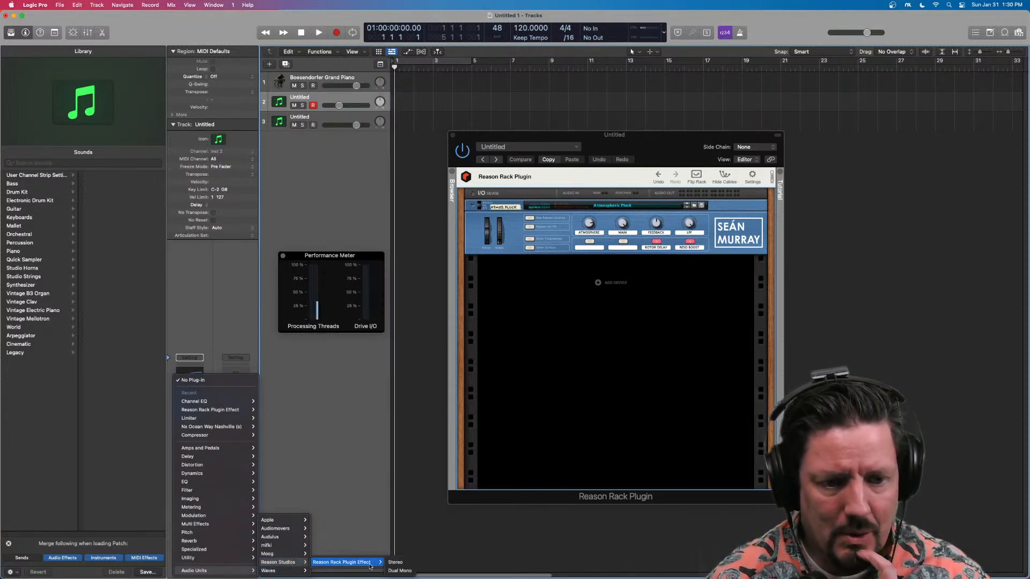
click(397, 562)
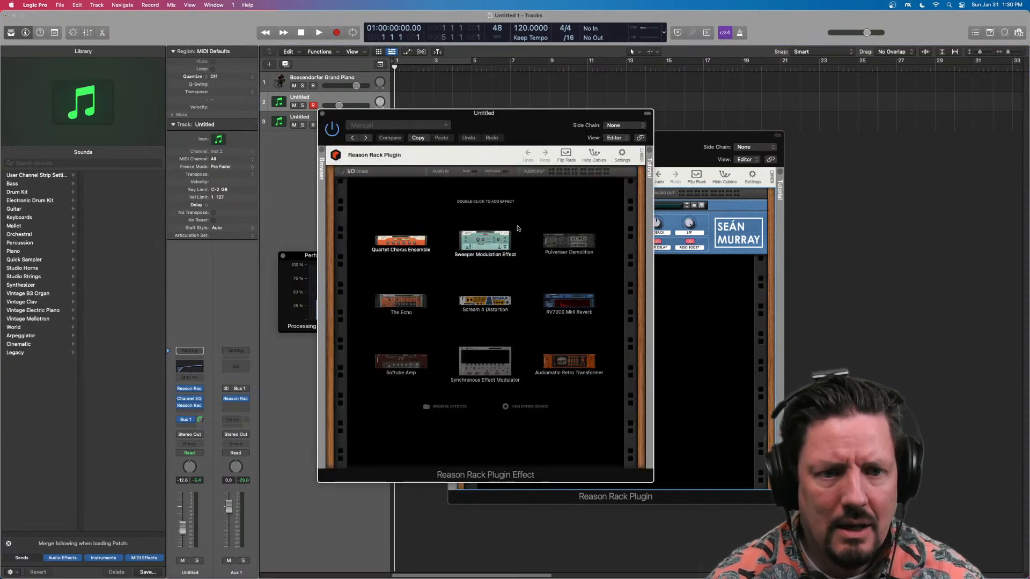
double_click(482, 241)
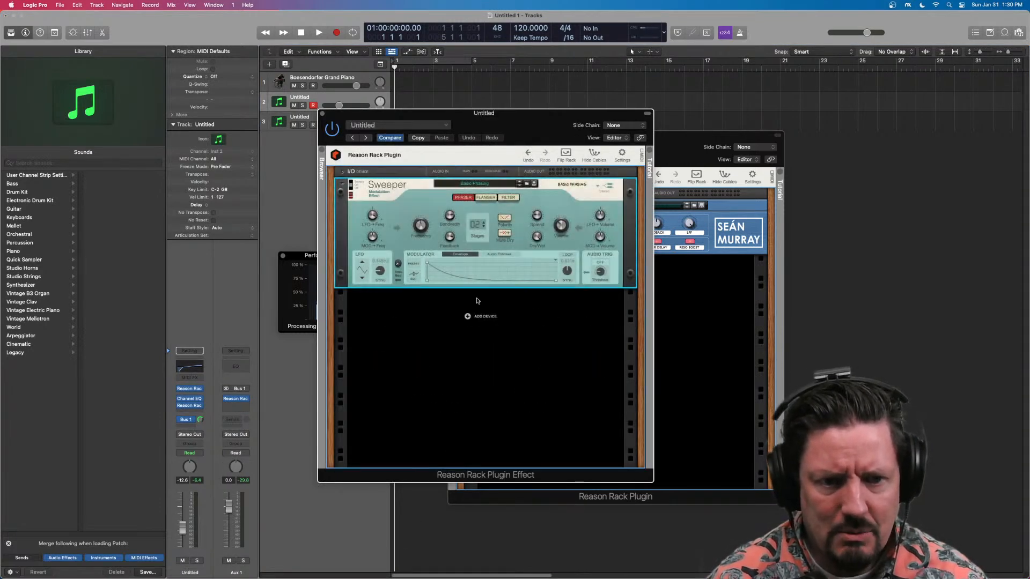
Add a Compressor below the Reason Rack Plugin Effect on the second track
click(189, 413)
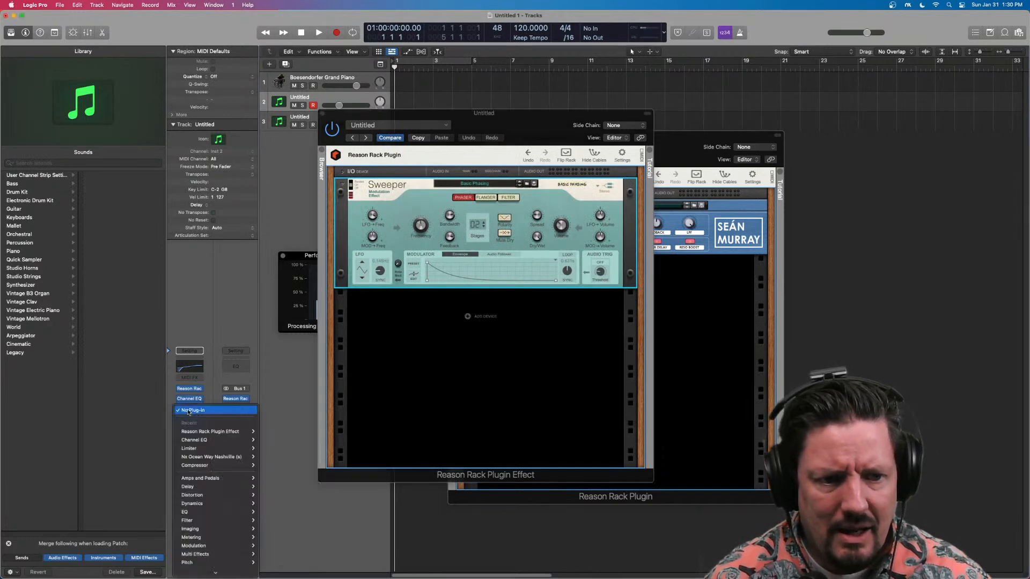
click(205, 373)
click(193, 359)
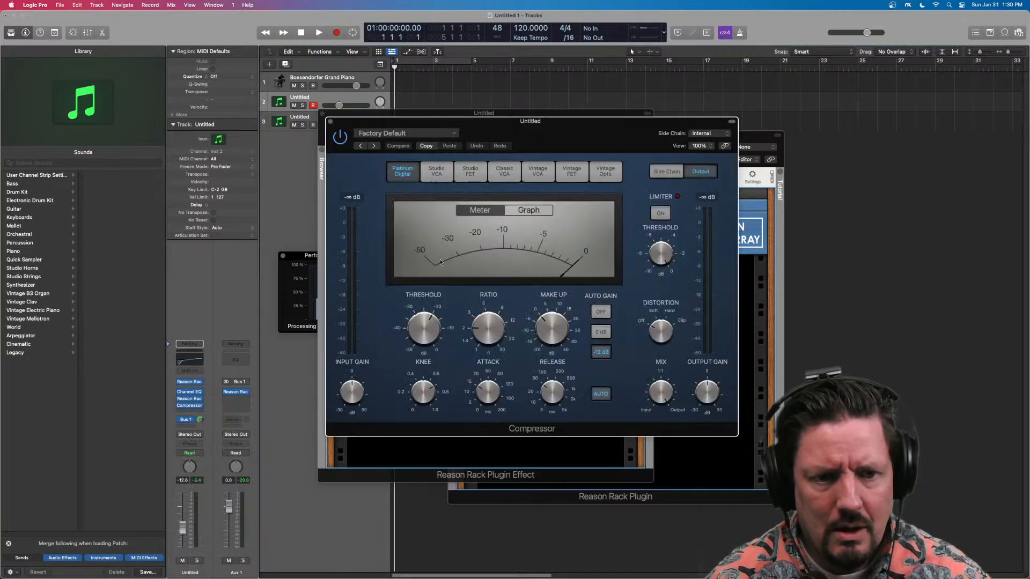
Show the Compressor's graph, set its threshold to -37.5 dB, raise the make-up gain slightly, and close its window
click(529, 211)
click(422, 321)
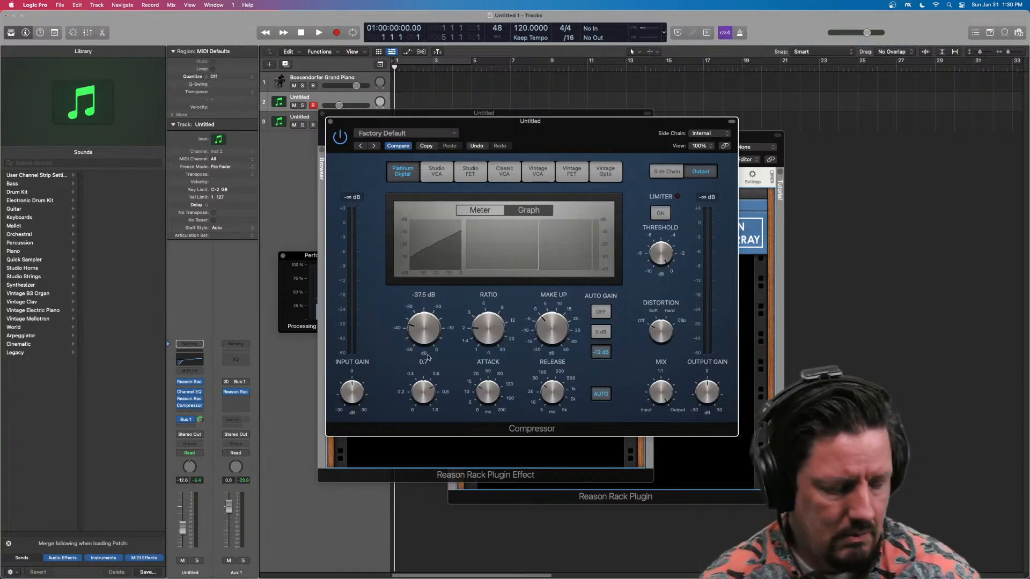
drag(547, 330, 546, 324)
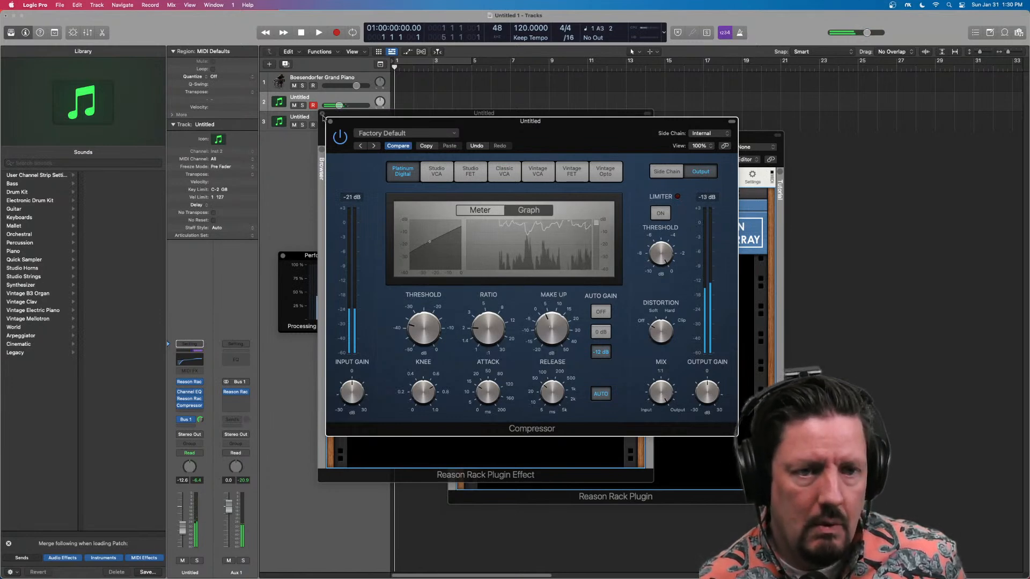
click(330, 122)
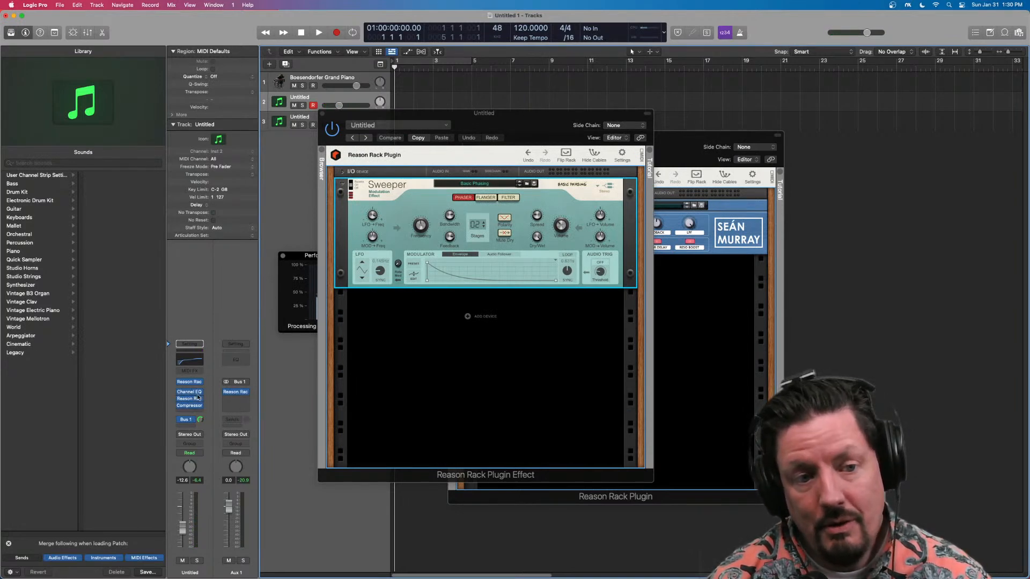
Move the Sweeper rack window aside, and close both it and the second track's instrument rack window
drag(519, 120, 759, 113)
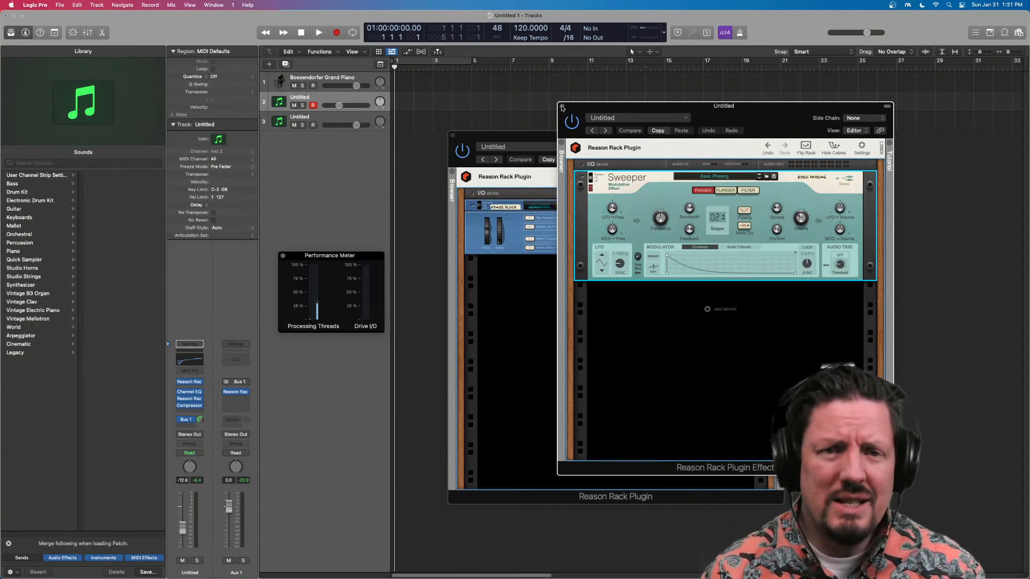
click(561, 106)
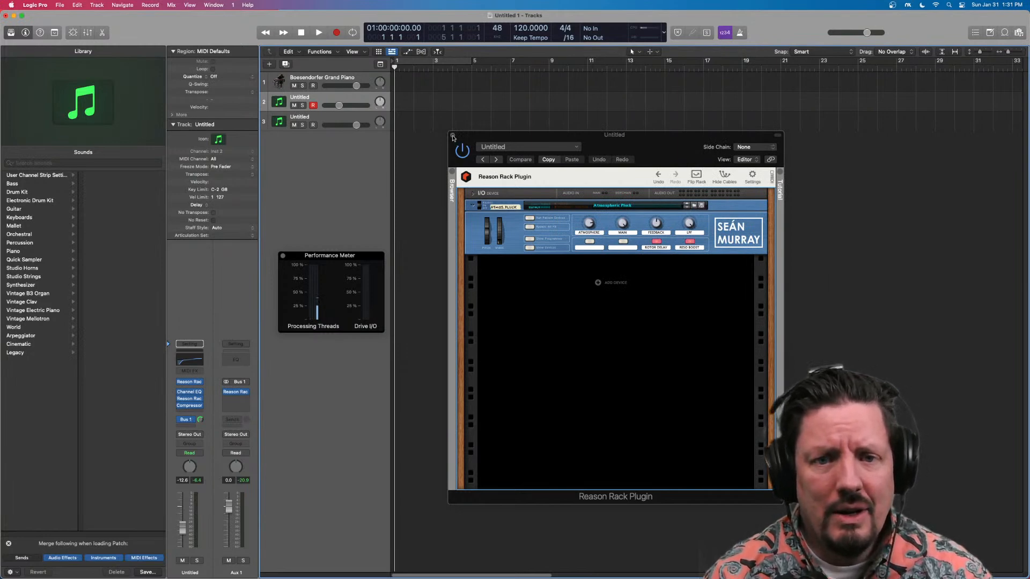
click(452, 136)
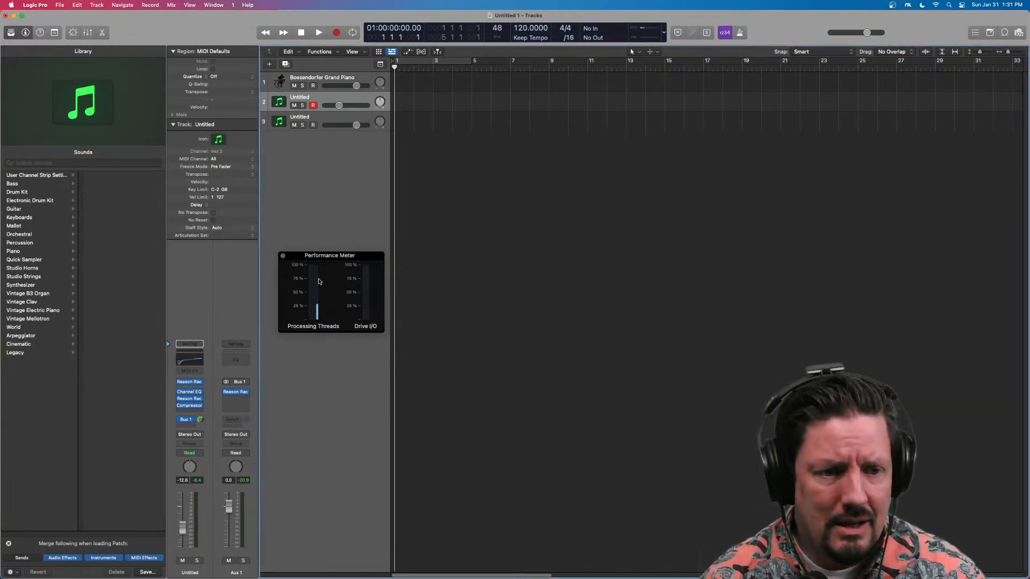
Reopen the second track's Reason Rack Plugin Effect, expand its I/O device to examine the outputs, and close the window
click(192, 401)
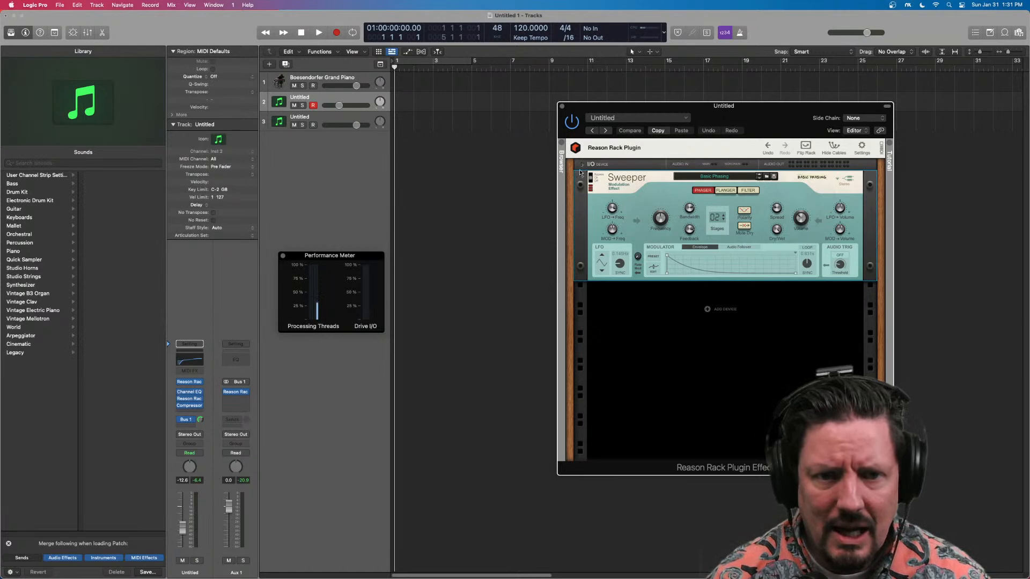
click(582, 165)
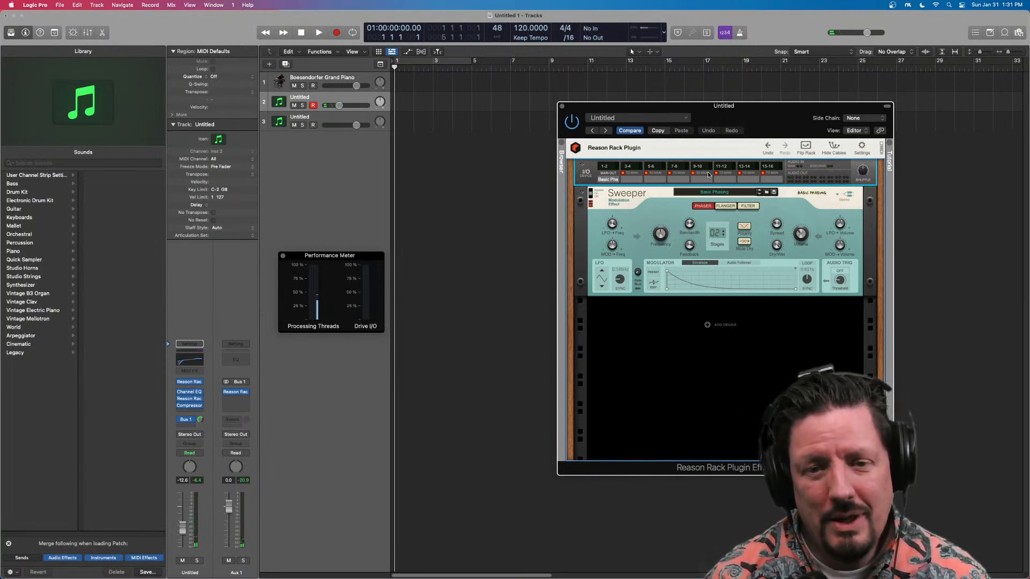
click(562, 106)
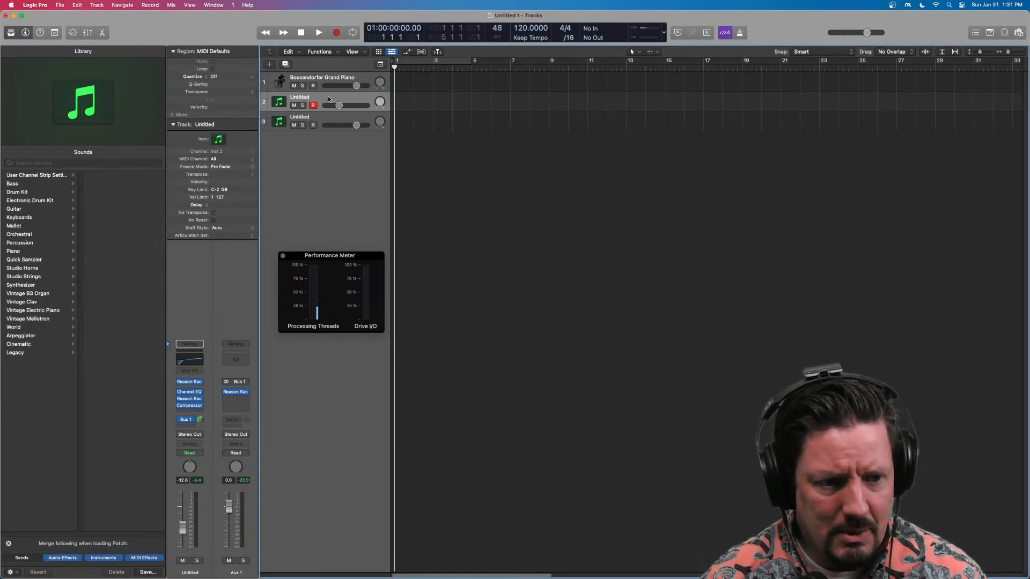
Switch the second track's Reason Rack Plugin instrument to Multi-Output (16xStereo) and reopen its window clear of the mixer area
click(199, 385)
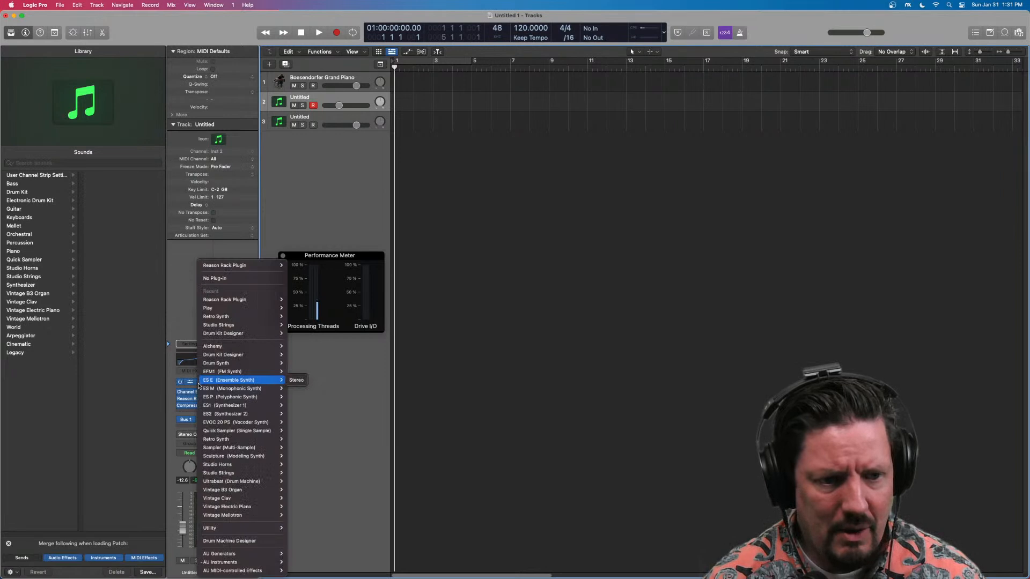
mouse_move(268, 562)
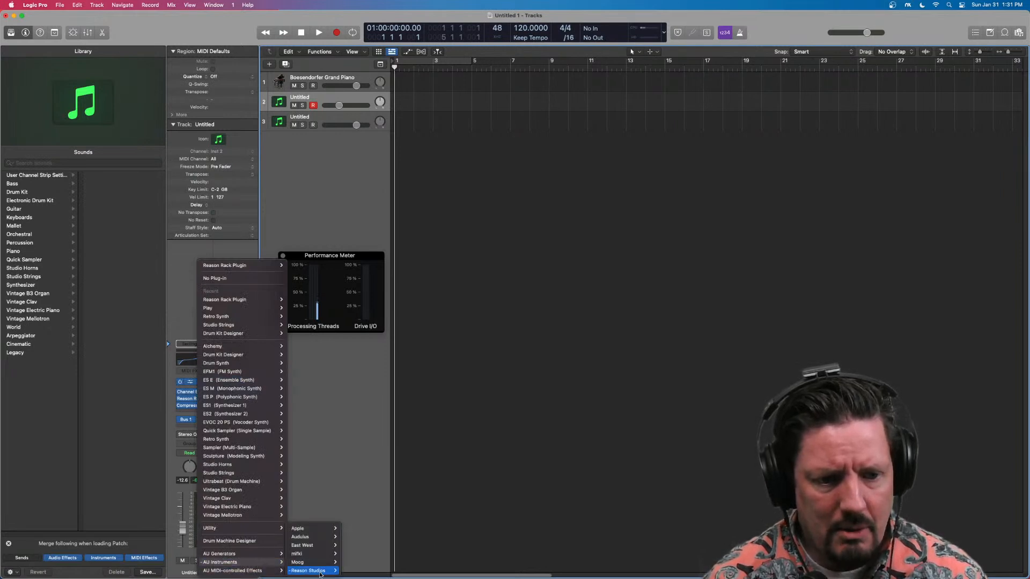
mouse_move(314, 571)
mouse_move(370, 571)
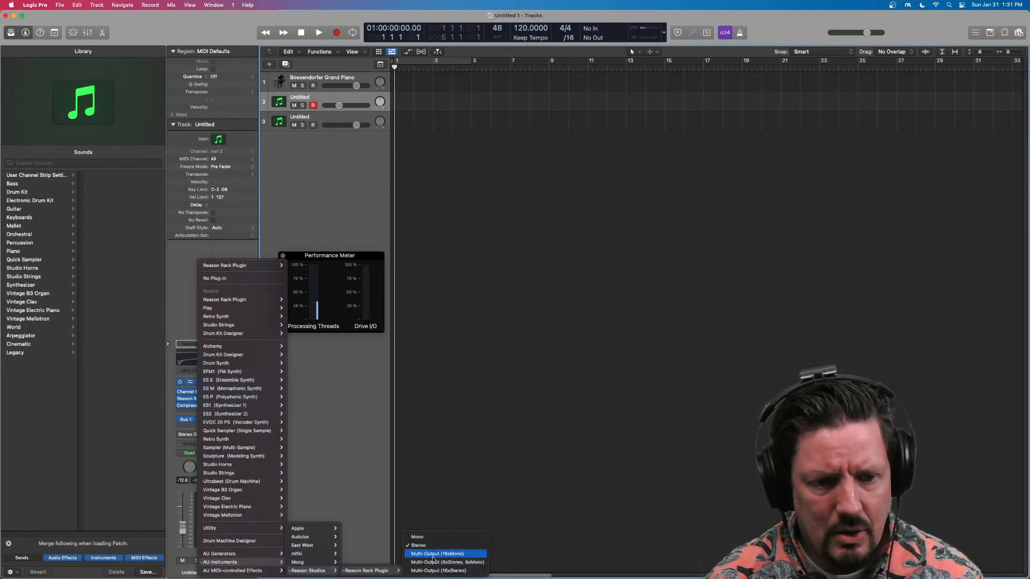
click(466, 570)
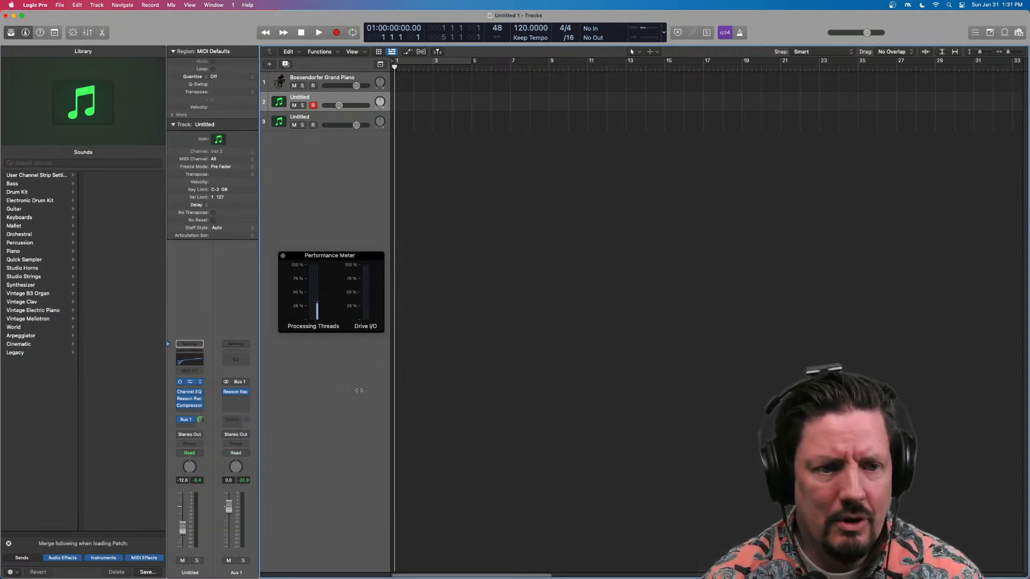
click(190, 382)
drag(520, 122, 829, 131)
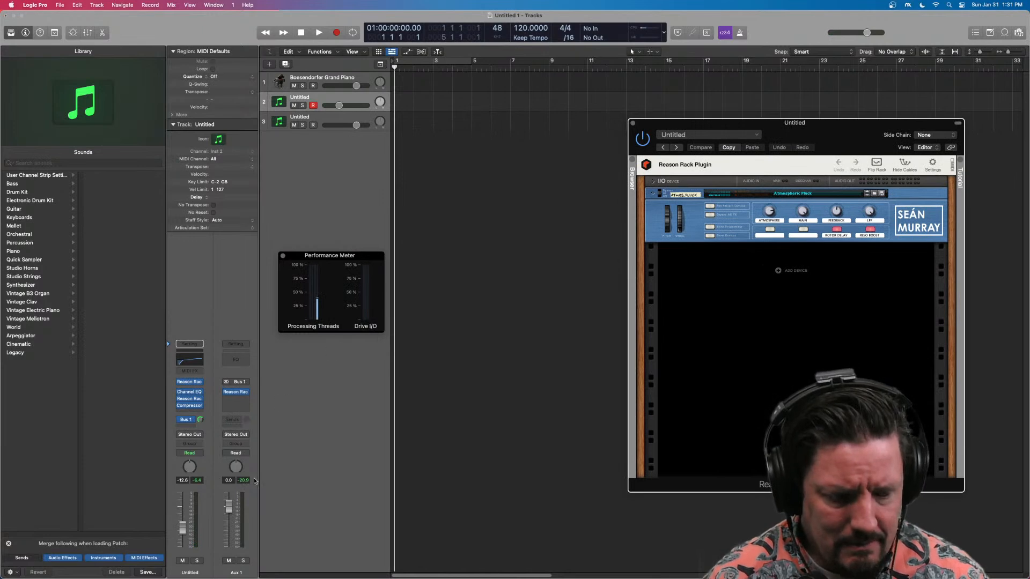
Show the mixer and add two aux output channels to the second track's multi-output instrument
key(x)
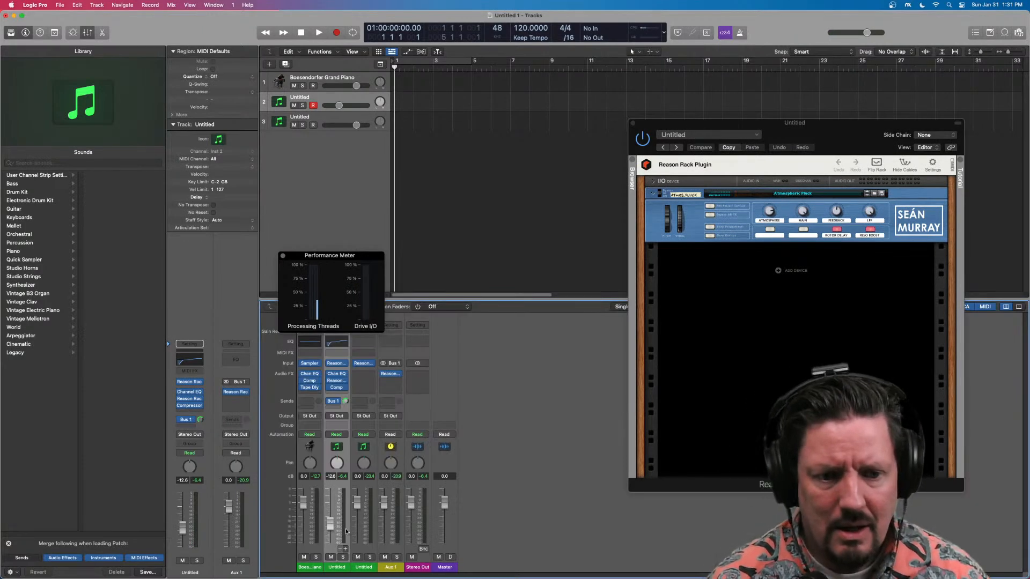
click(343, 548)
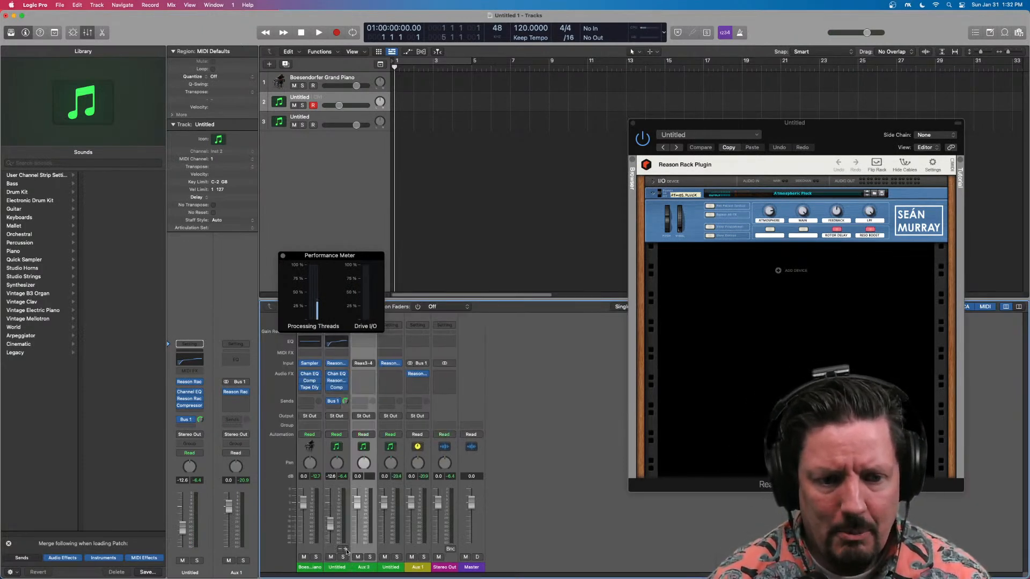
click(345, 549)
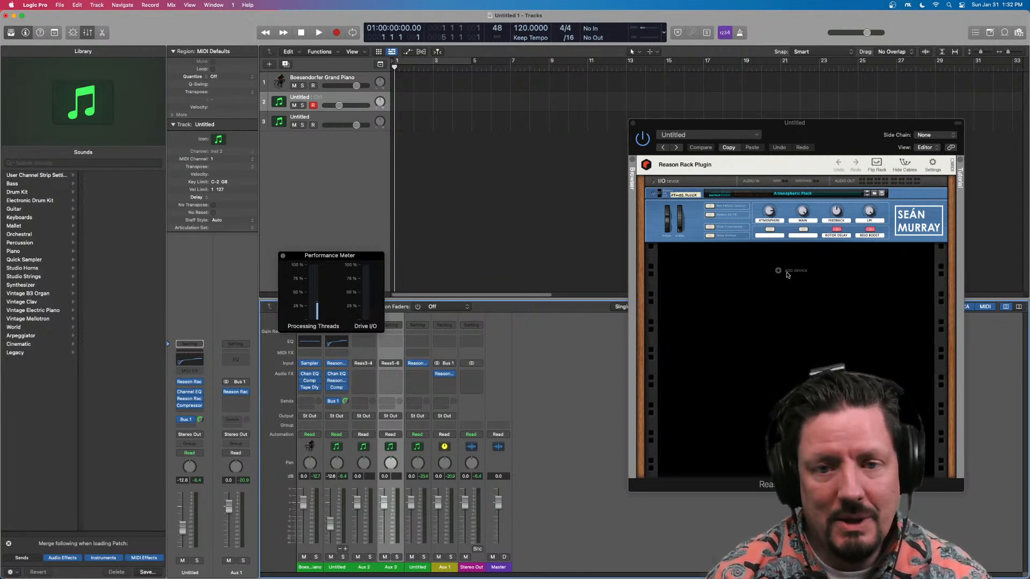
Add a Radical Piano instrument below the Atmospheric Pluck Combinator in the second track's rack
click(778, 272)
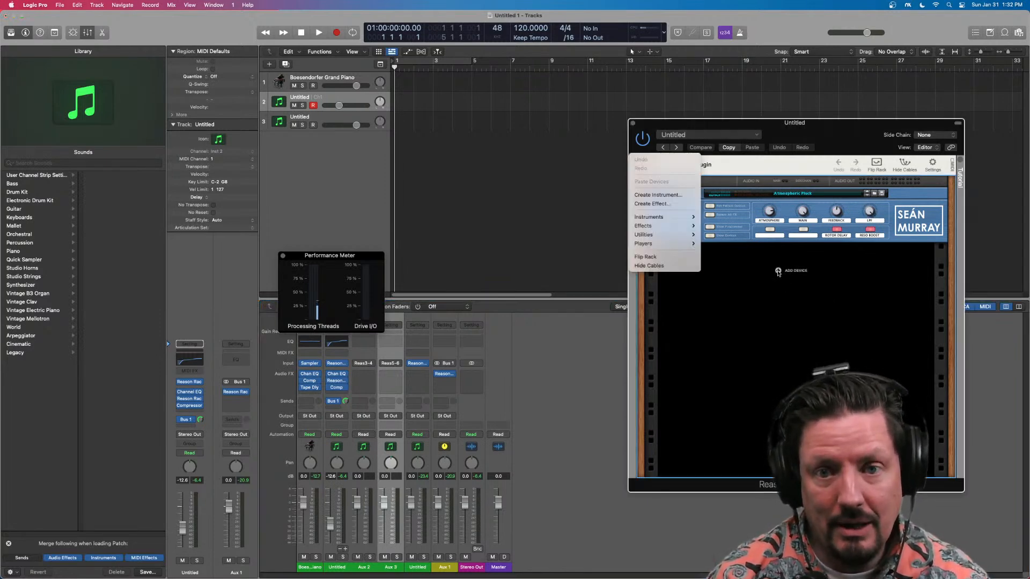
mouse_move(665, 218)
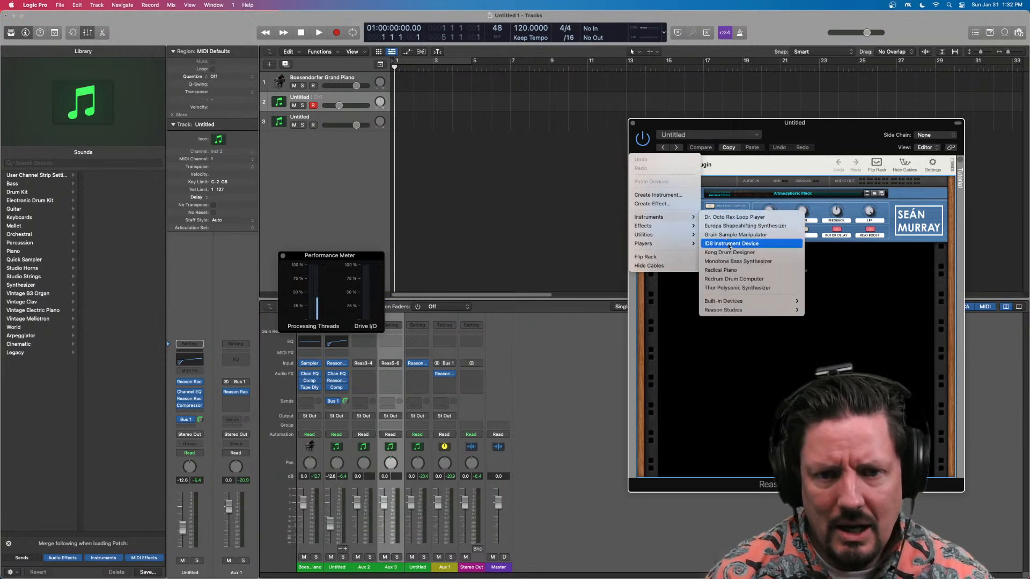
click(734, 270)
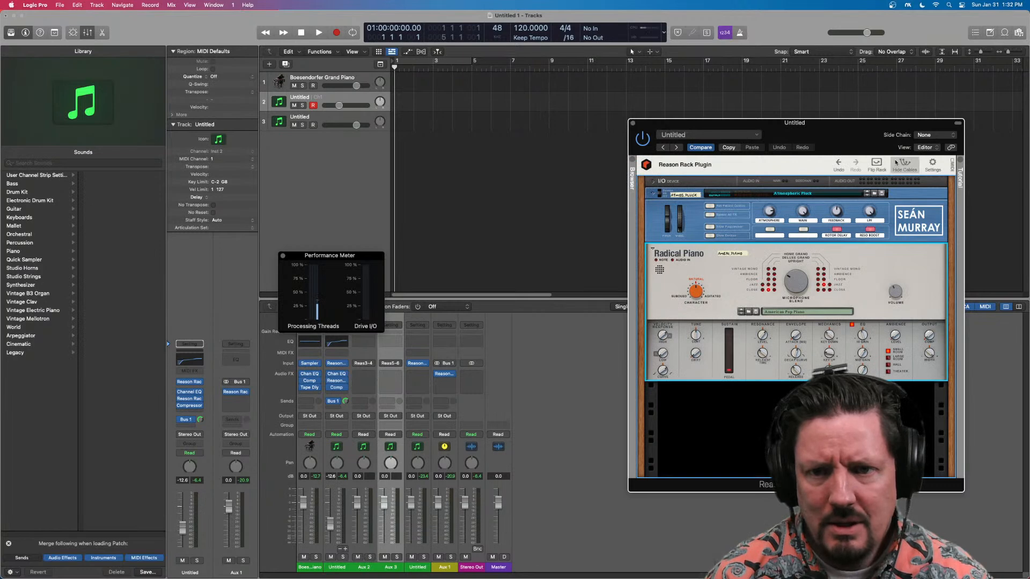
On the rear of the rack, expand the I/O device and reroute the Combinator to outputs 5-6 and Radical Piano to 3-4
click(876, 164)
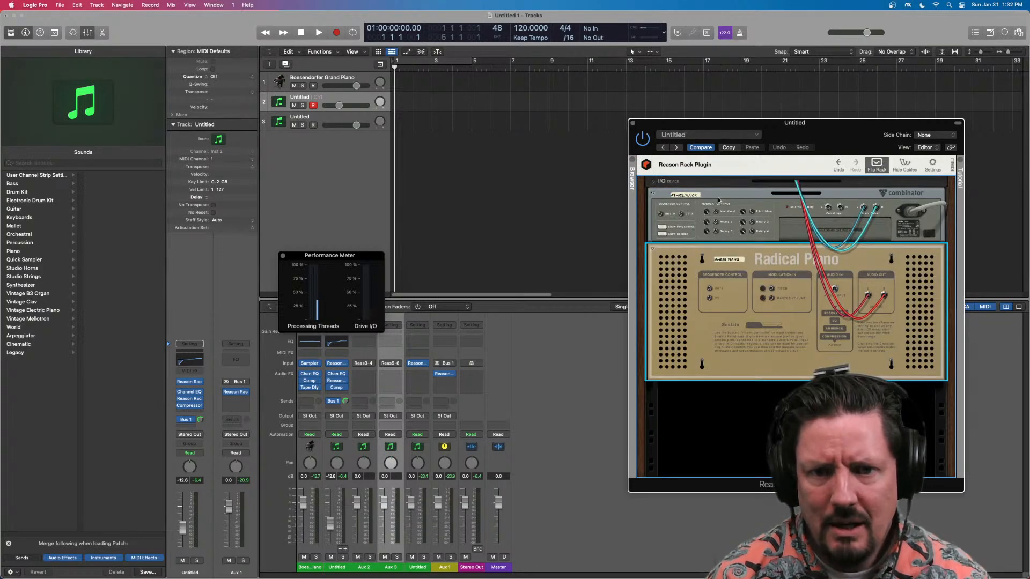
click(653, 182)
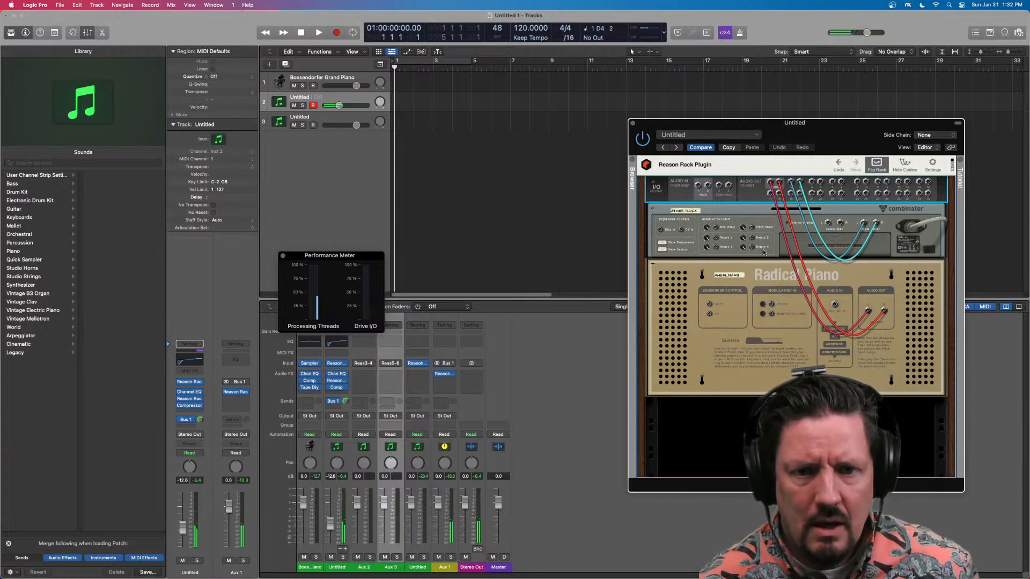
drag(800, 182, 819, 181)
mouse_move(790, 182)
mouse_down()
mouse_move(811, 183)
mouse_move(778, 182)
mouse_move(790, 182)
mouse_up()
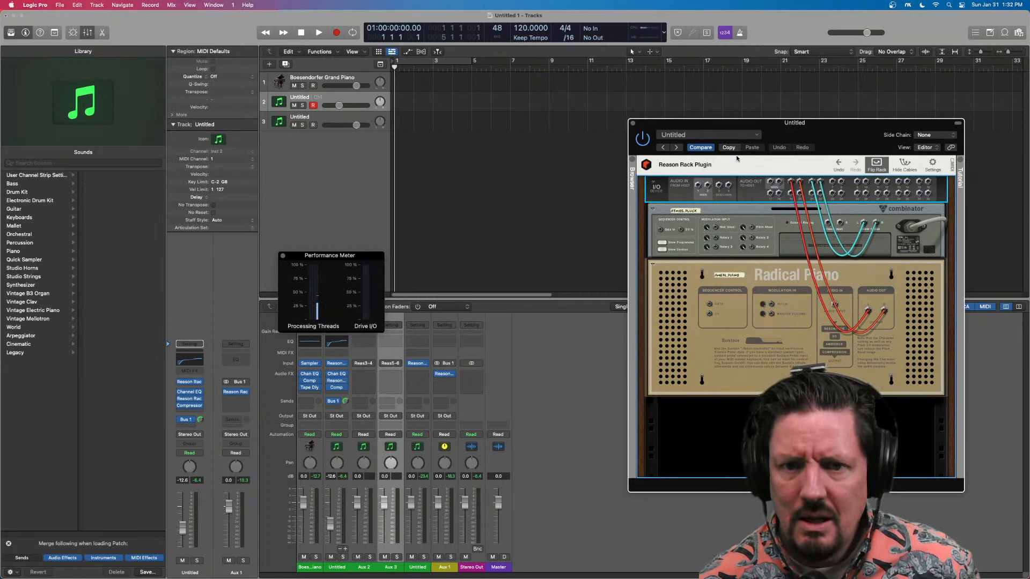
Check the output assignments on the rack's front, return to its rear cabling, and close the rack window
click(880, 166)
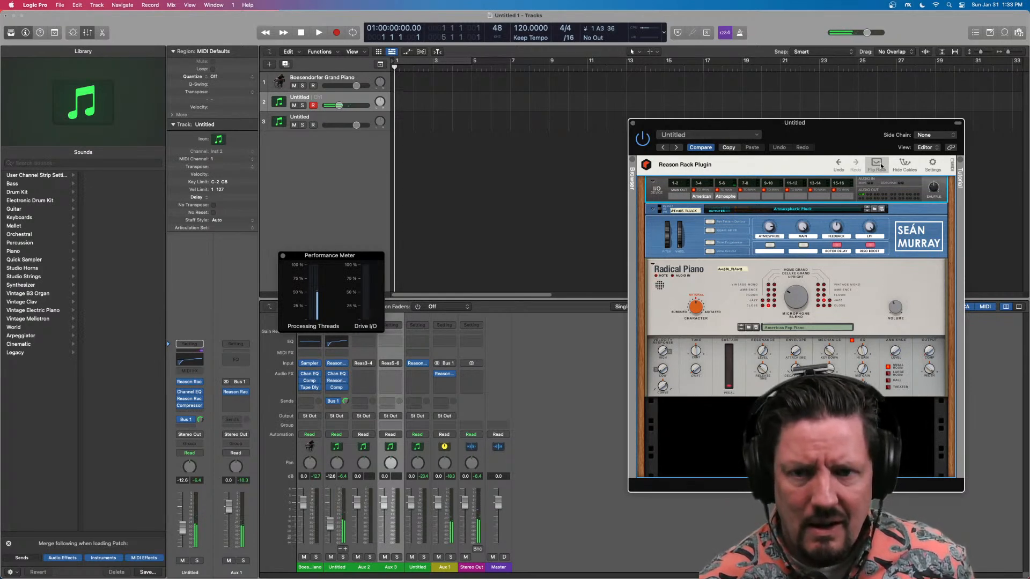
click(877, 164)
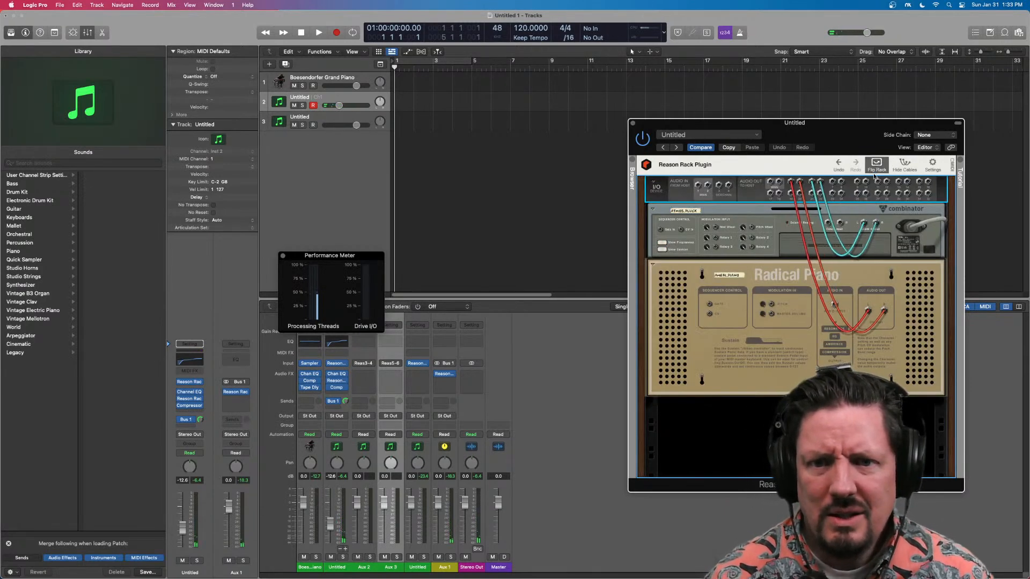
drag(840, 151, 726, 176)
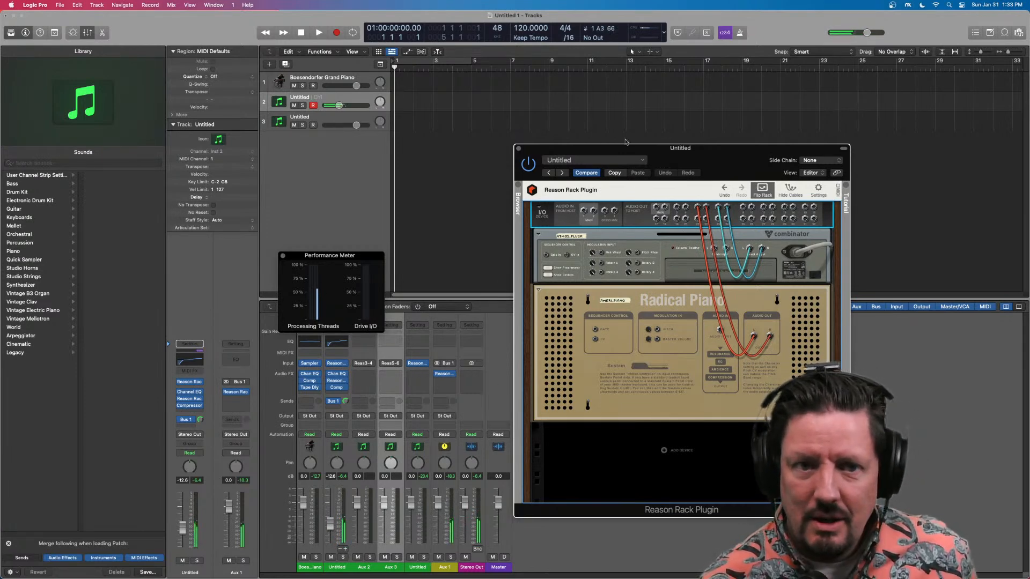
click(518, 149)
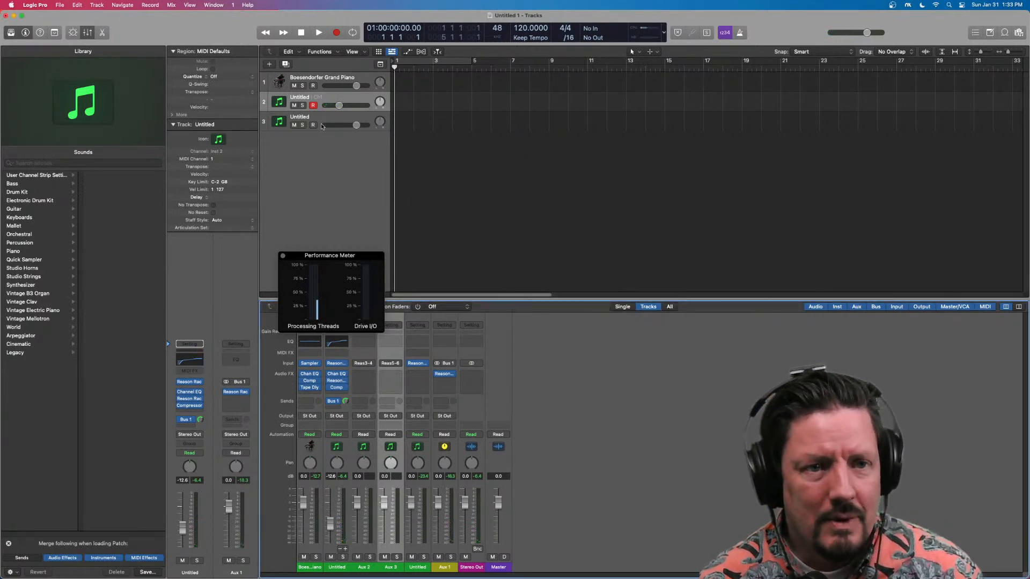
Create a fourth track and load the AU MIDI-controlled Reason Rack Plugin Effect on it as Multi-Output (16xStereo)
double_click(316, 158)
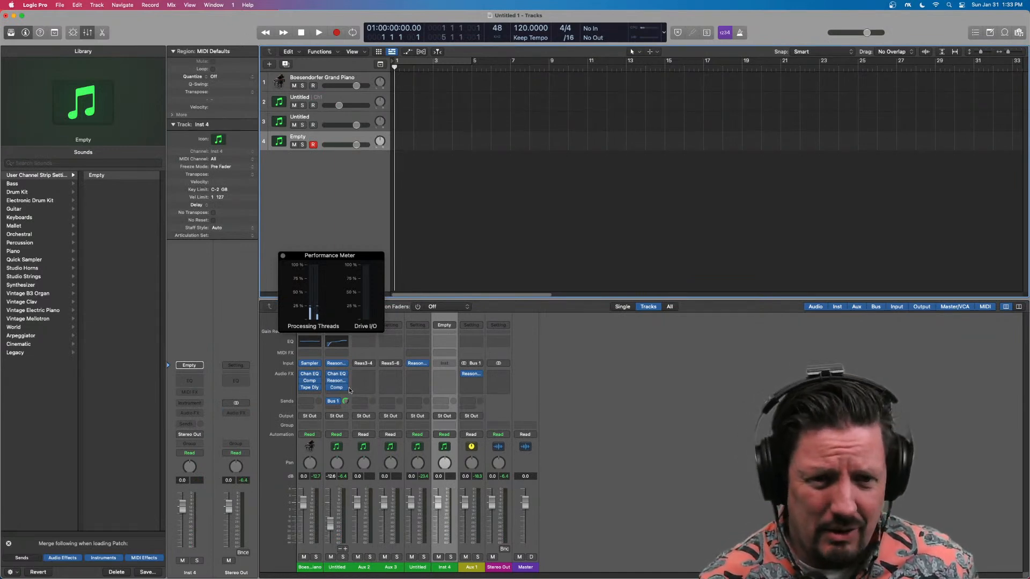
click(444, 363)
mouse_move(481, 570)
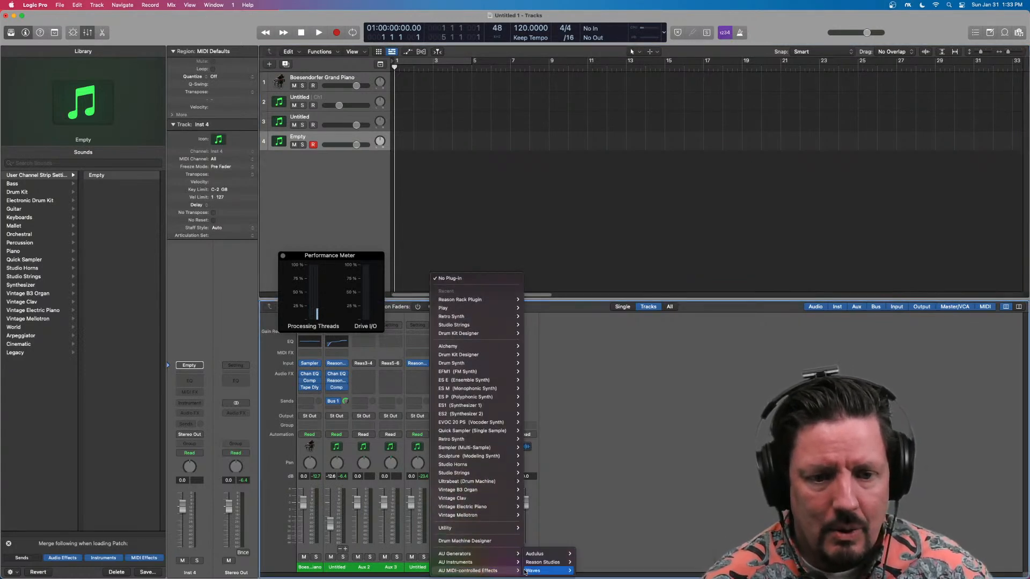
mouse_move(550, 563)
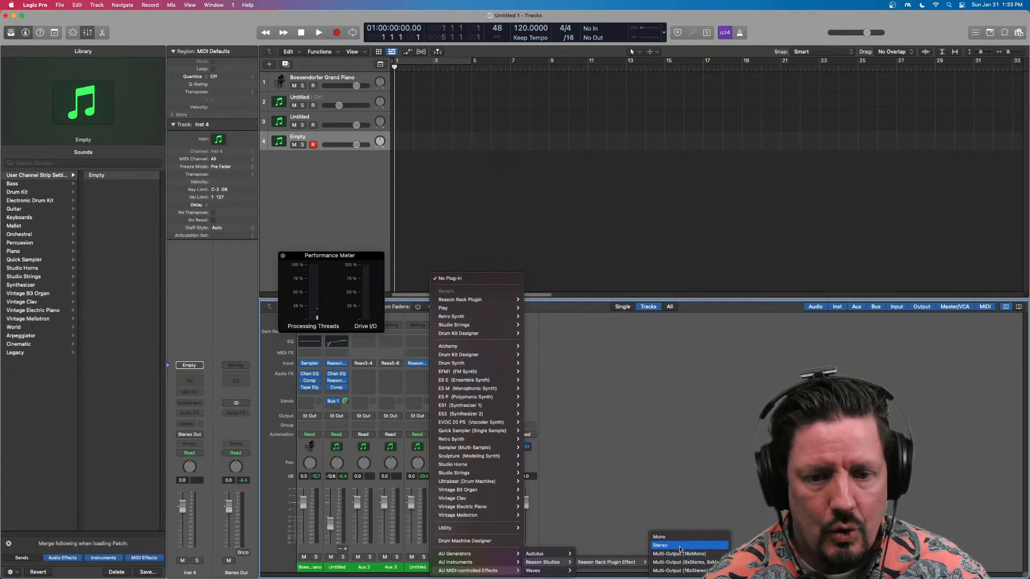
click(679, 570)
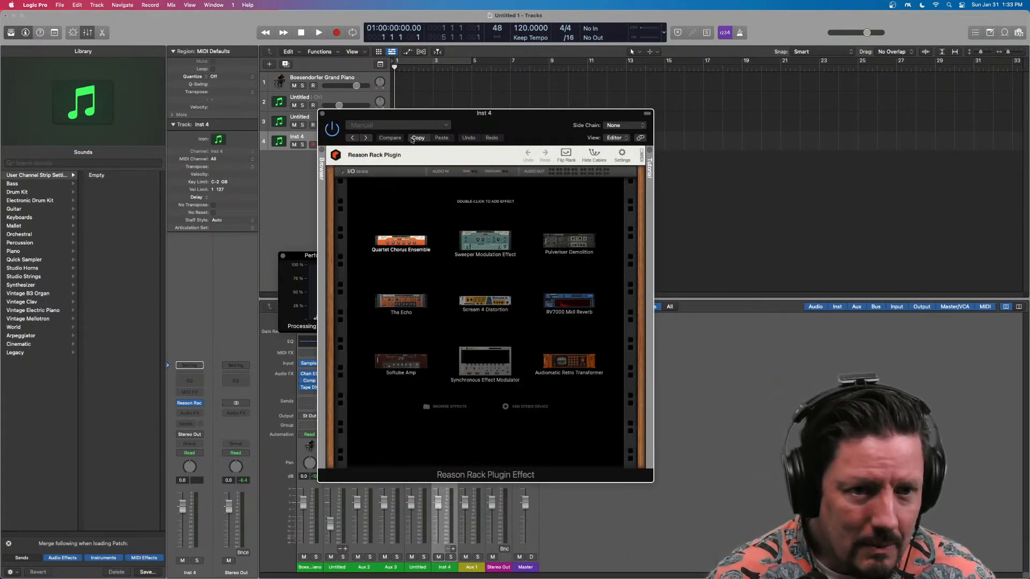
drag(424, 115, 727, 151)
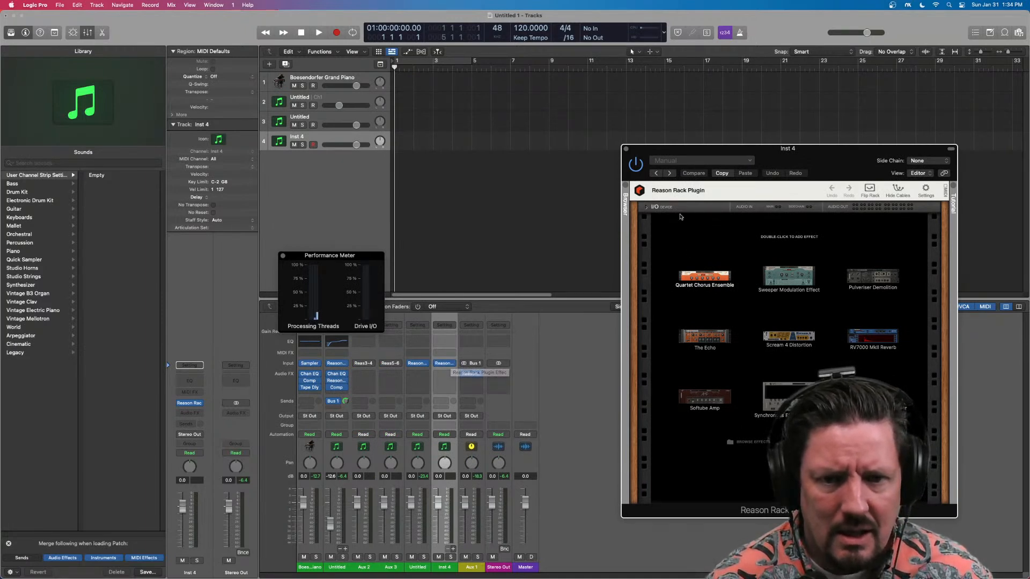
Add a Malström synthesizer from the rack browser's instruments to the fourth track's effect rack, and bring the whole window into view
click(626, 190)
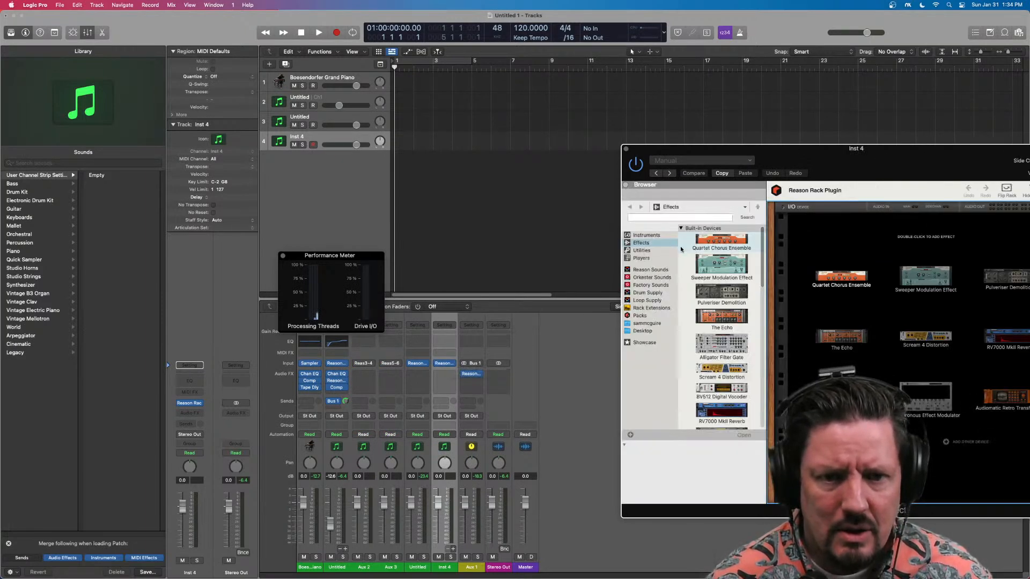
click(646, 235)
scroll(721, 300, down, 5)
click(715, 323)
double_click(715, 323)
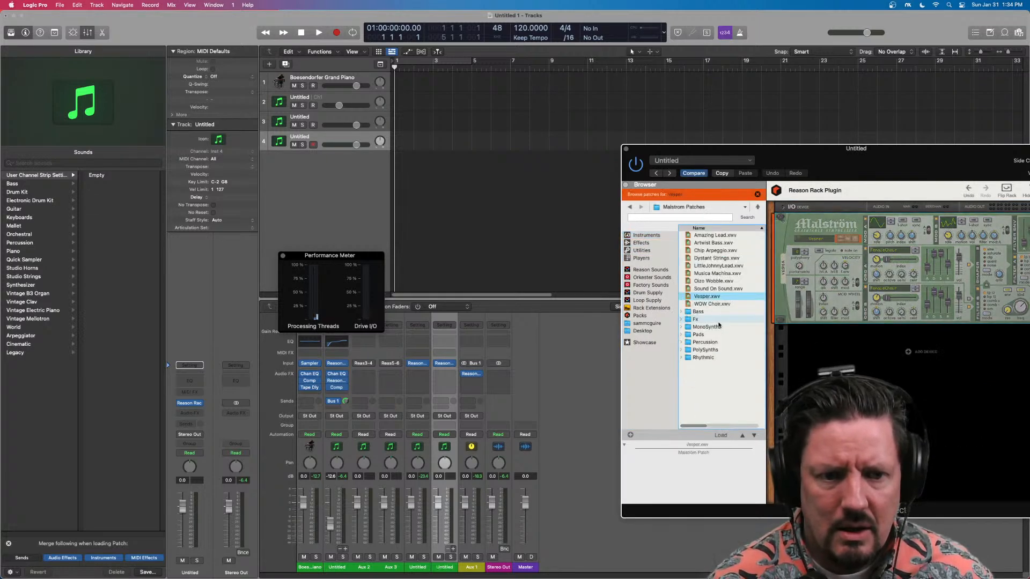
drag(921, 145, 764, 120)
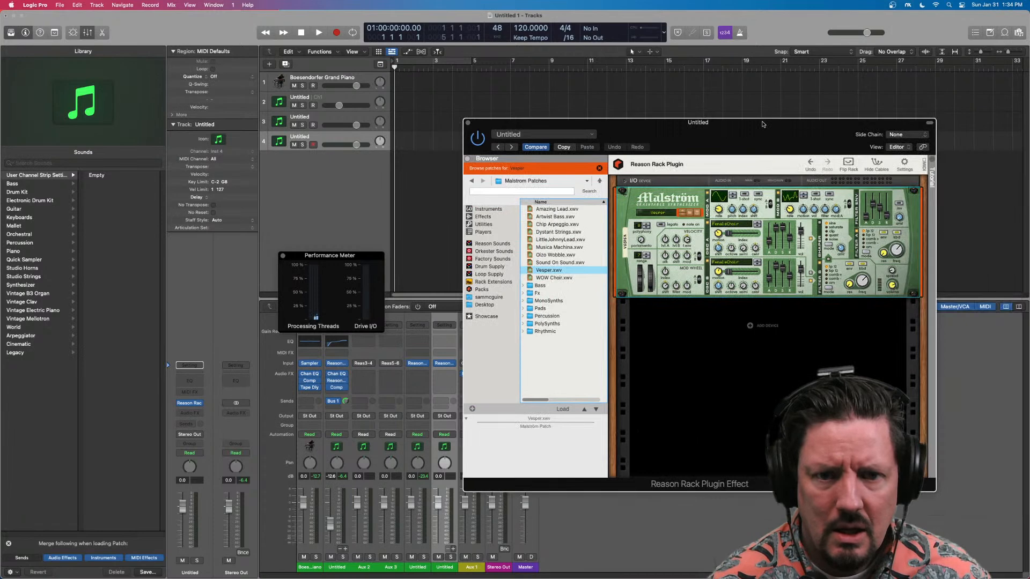
Replace the Malström in the fourth track's effect rack with a Radical Piano from the browser's instruments
click(485, 209)
scroll(559, 308, down, 2)
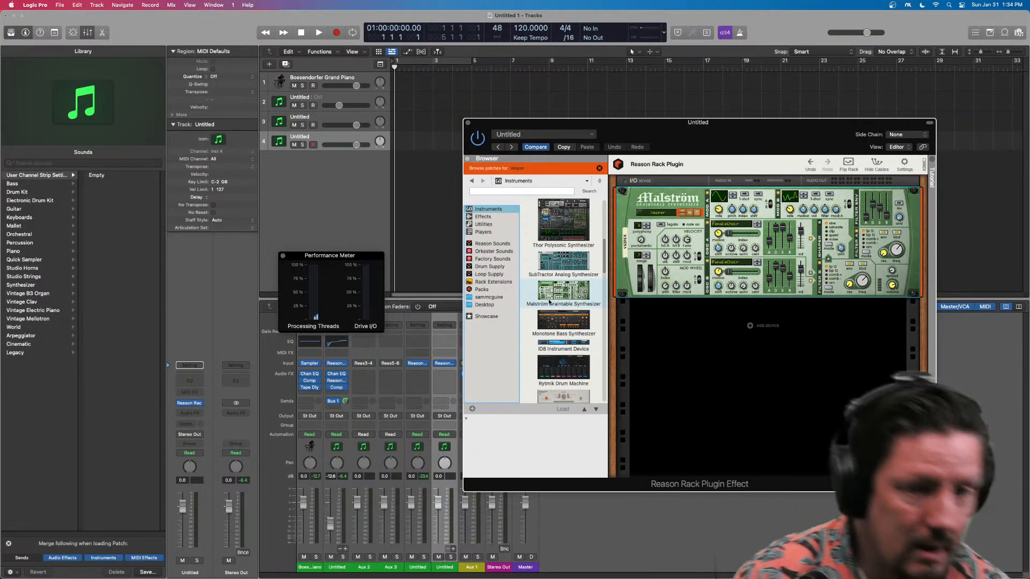
scroll(578, 327, down, 2)
click(573, 274)
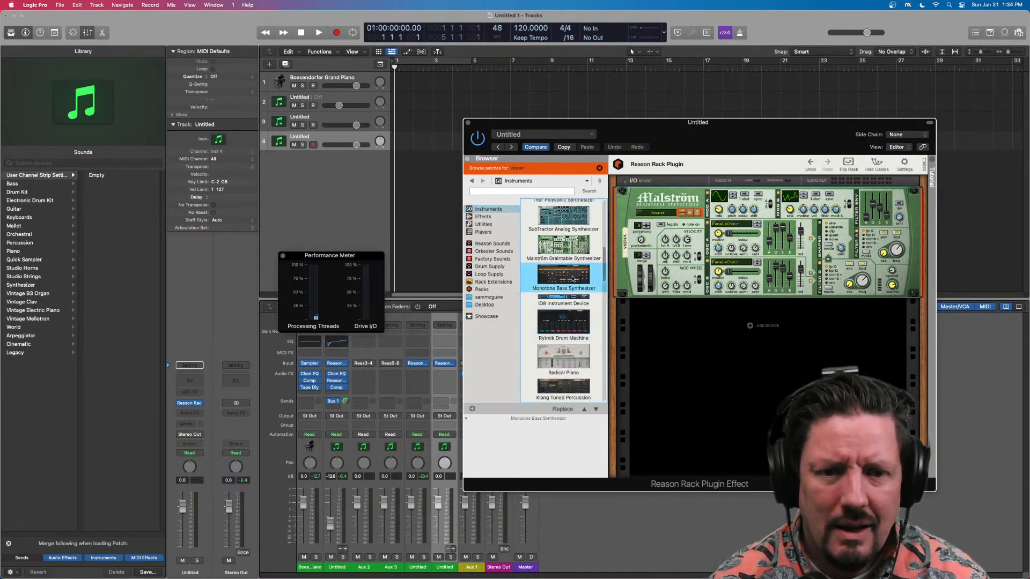
double_click(563, 356)
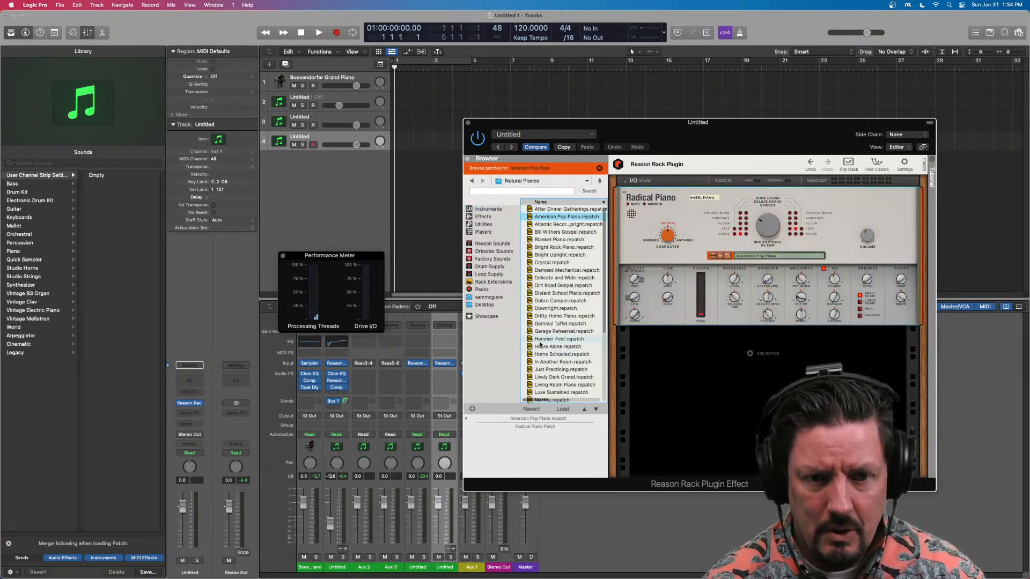
Add a Thor Polysonic Synthesizer to the empty rack space below the Radical Piano
click(486, 210)
right_click(769, 355)
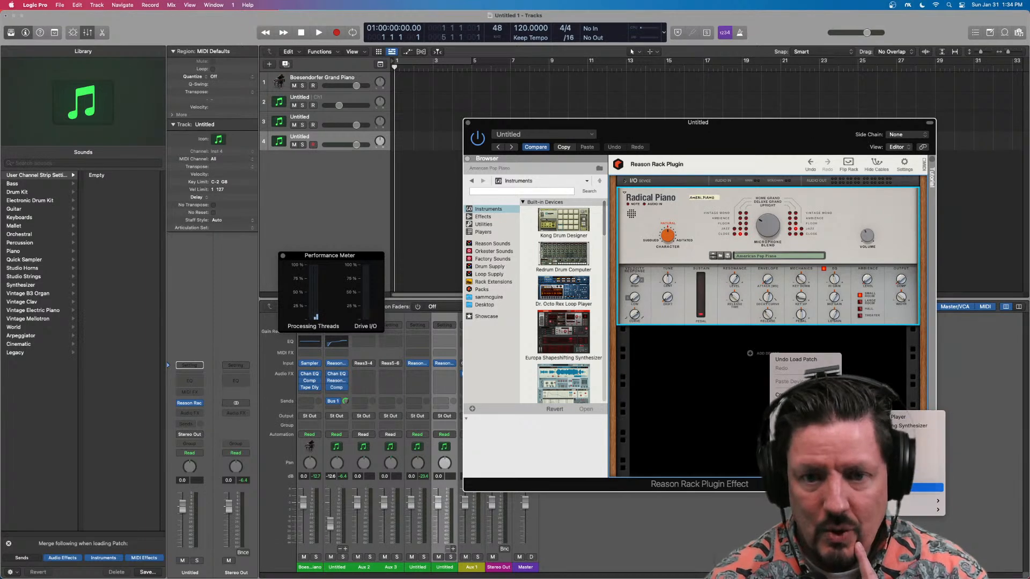
click(927, 487)
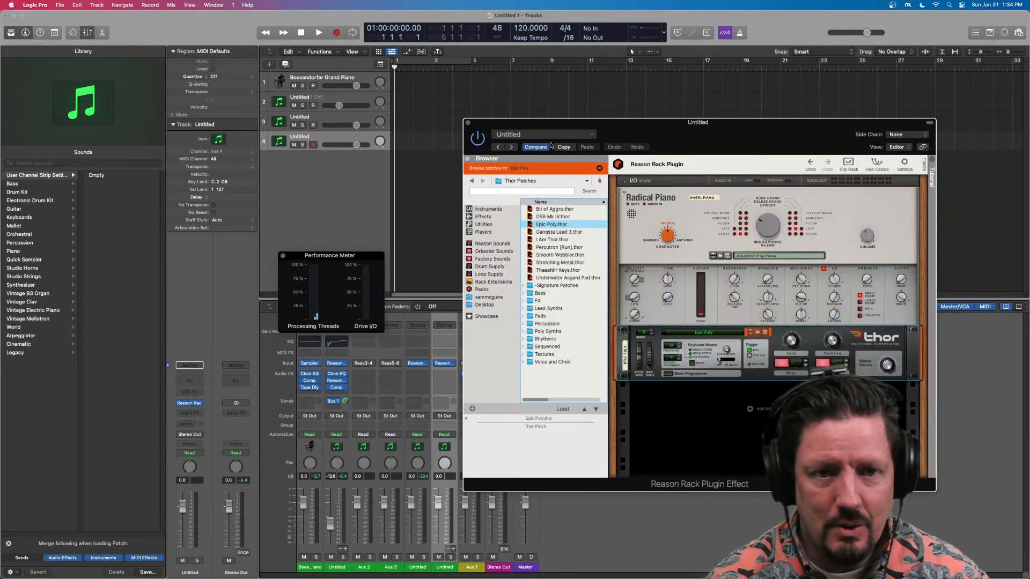
Hide the rack browser and expand the I/O device on the rear of the rack to expose its audio outputs
click(467, 160)
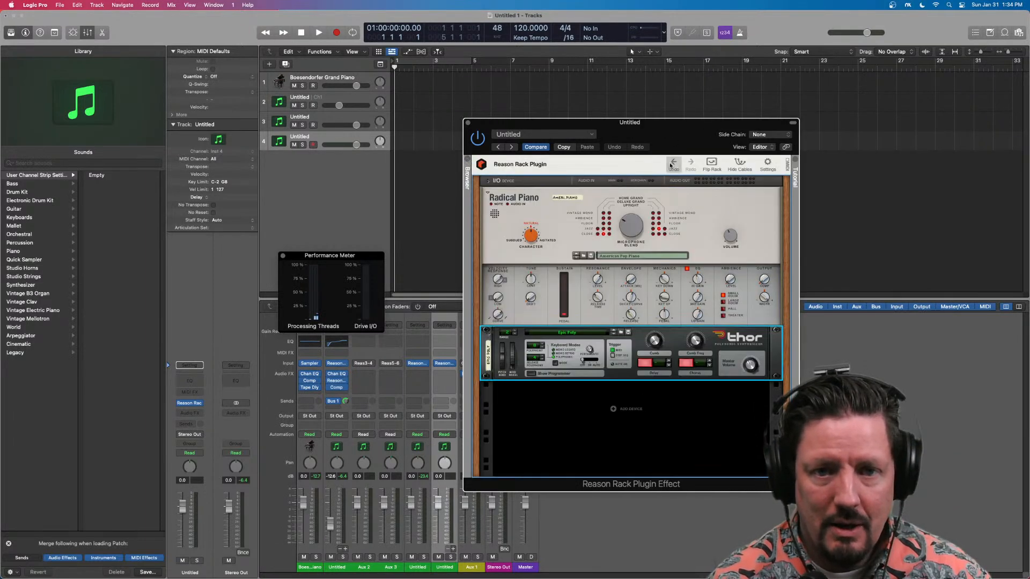
click(709, 163)
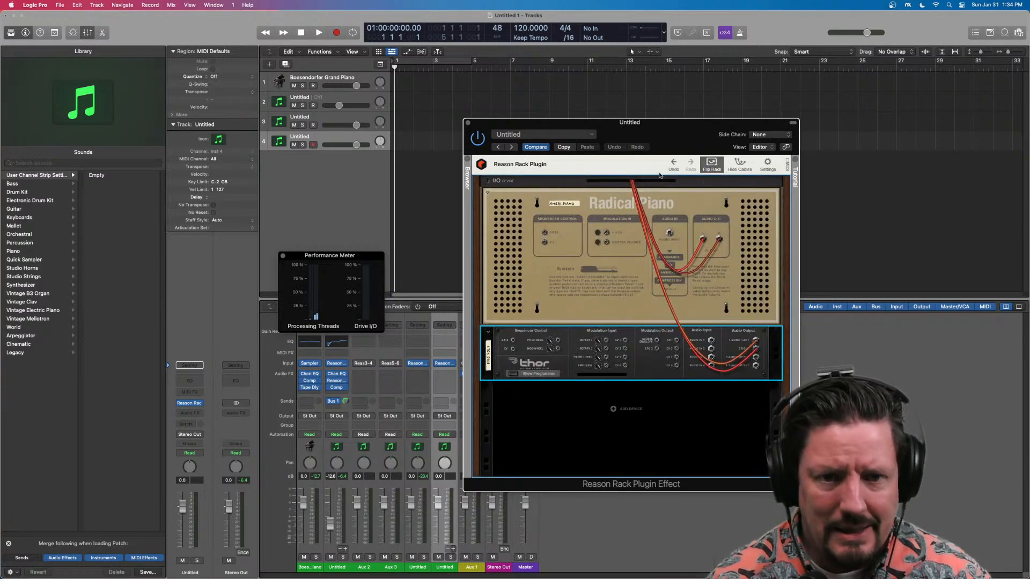
click(488, 184)
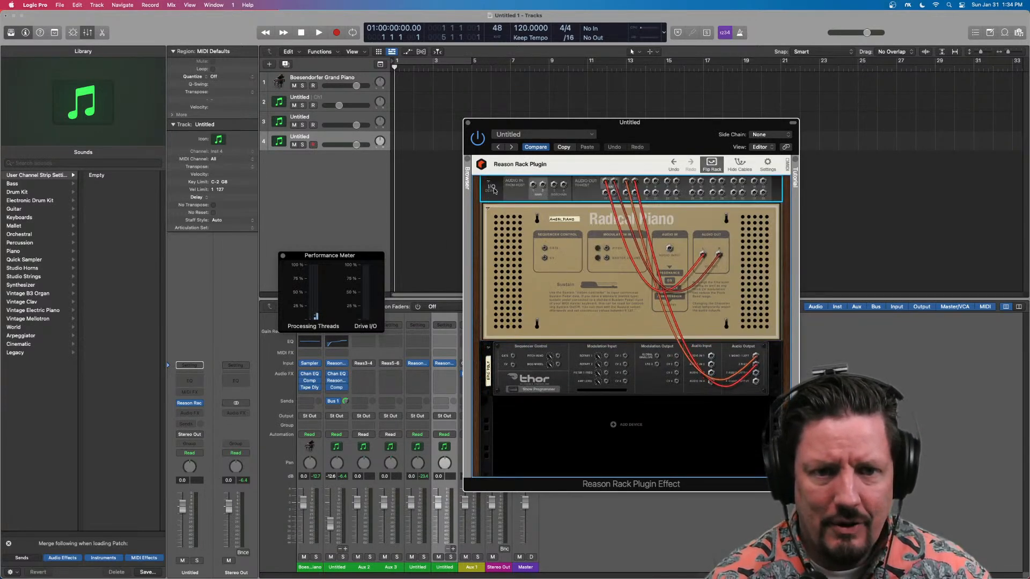
Add aux channels for the fourth track's outputs 3-4, 5-6 and 7-8, and reroute Thor to 5-6 and Radical Piano to 3-4
click(452, 549)
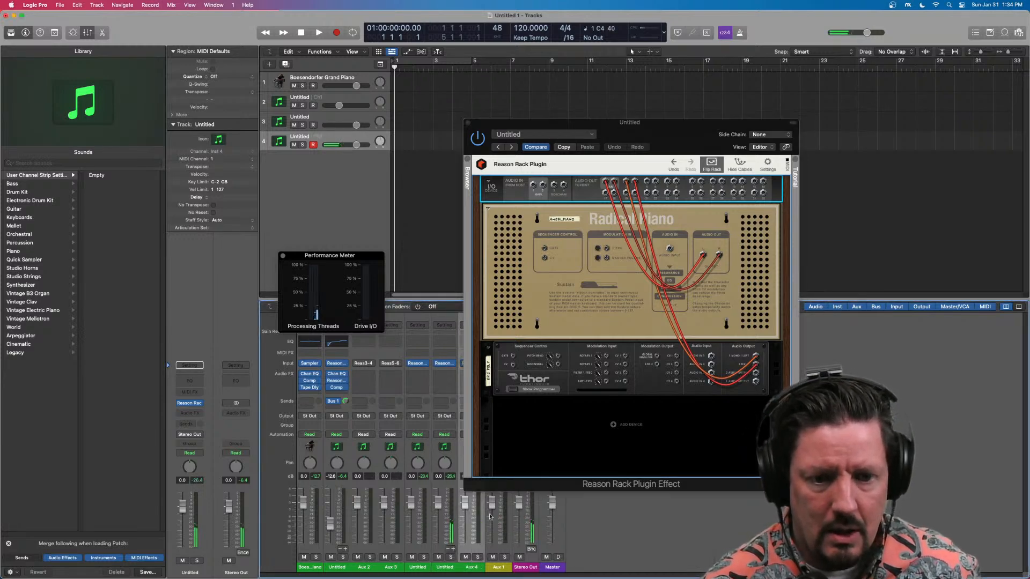
mouse_move(634, 183)
mouse_down()
mouse_move(655, 183)
mouse_move(647, 184)
mouse_up()
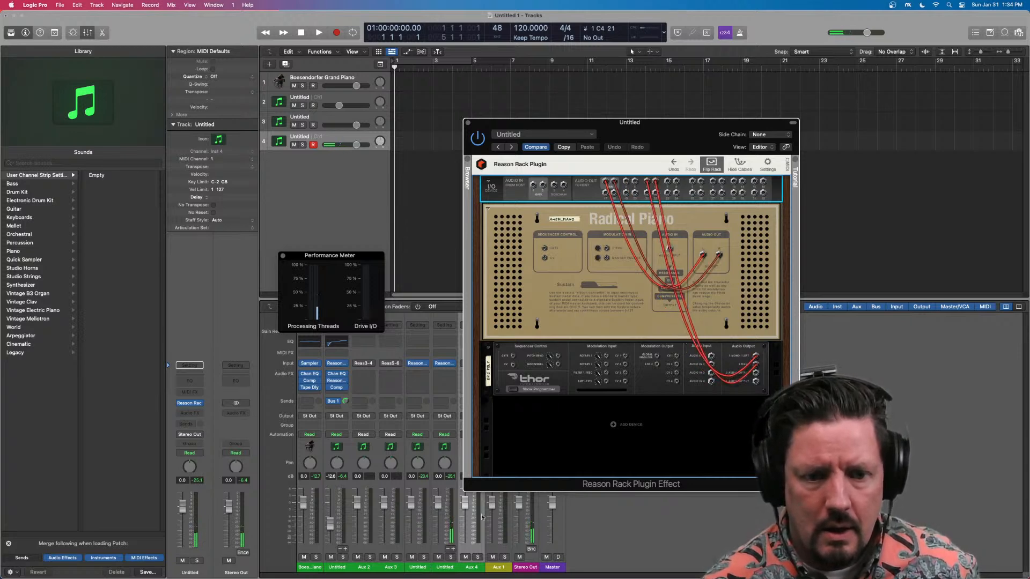
click(453, 549)
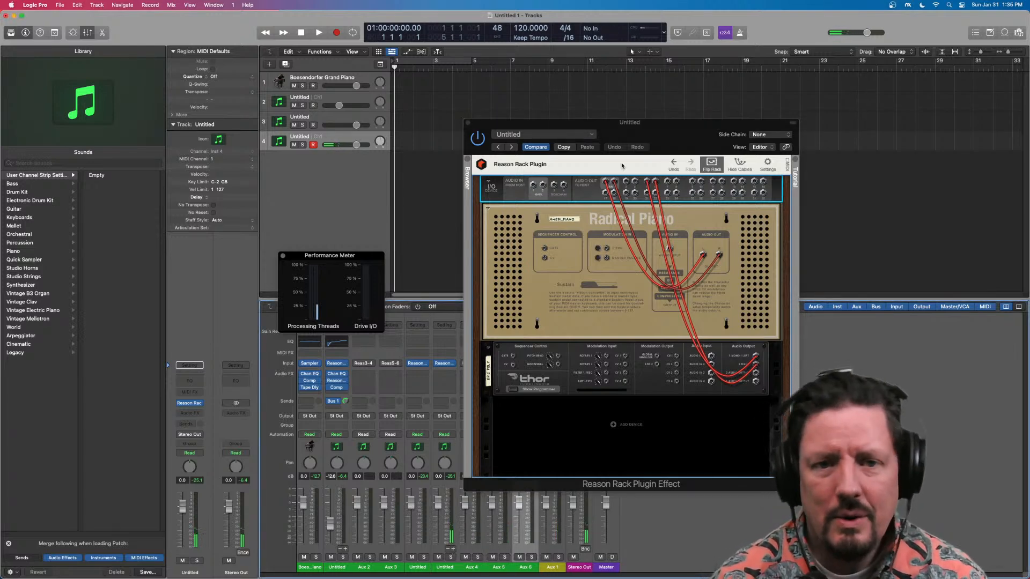
drag(574, 122, 696, 152)
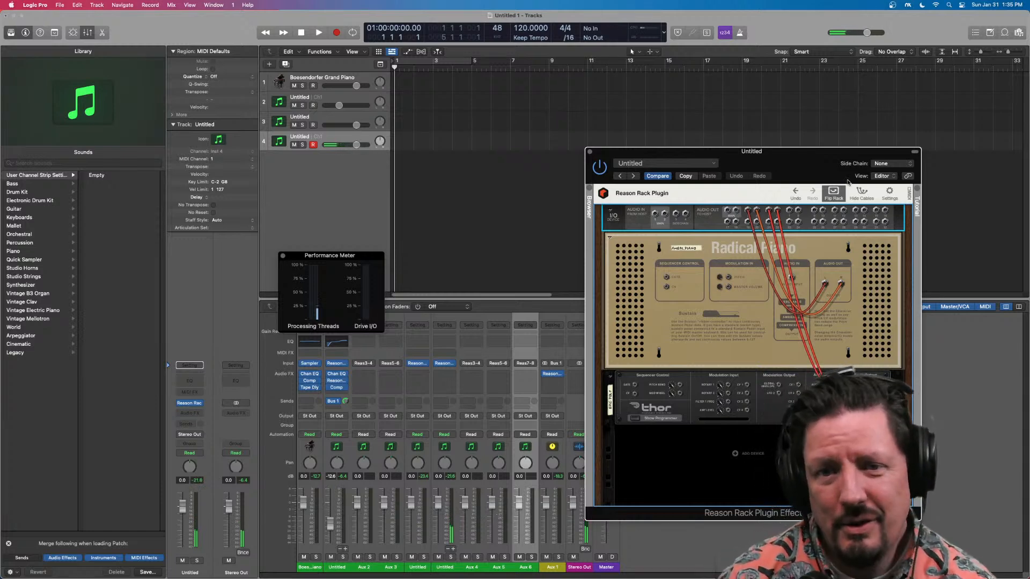
Show the front of the rack and limit the mixer to the fourth track's own channels with the Single view
click(837, 193)
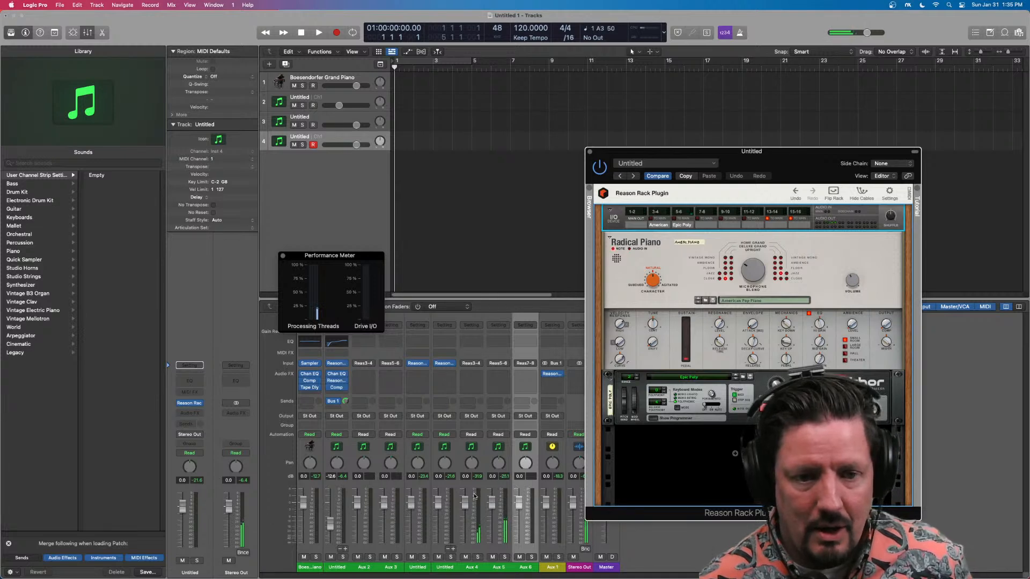
click(472, 572)
drag(815, 159, 911, 391)
click(621, 307)
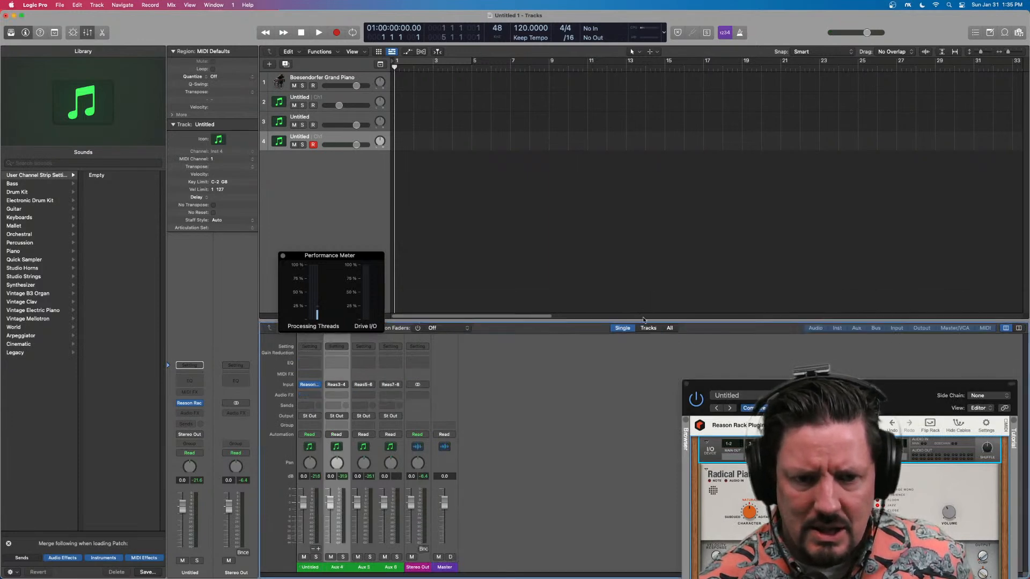
drag(776, 388, 748, 149)
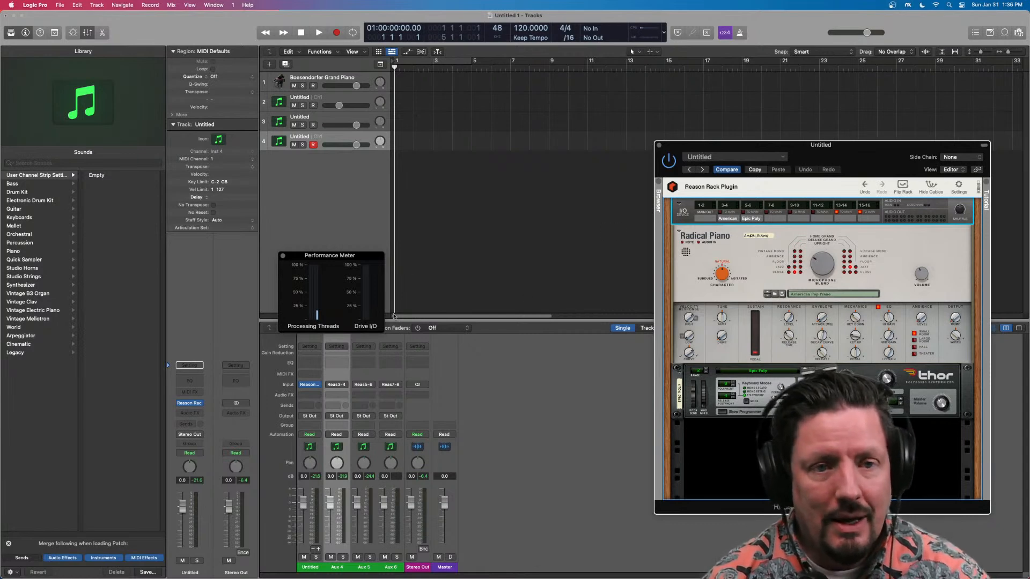
View the third track's mixer channels, and open the Reason Rack instrument on the second track
click(323, 117)
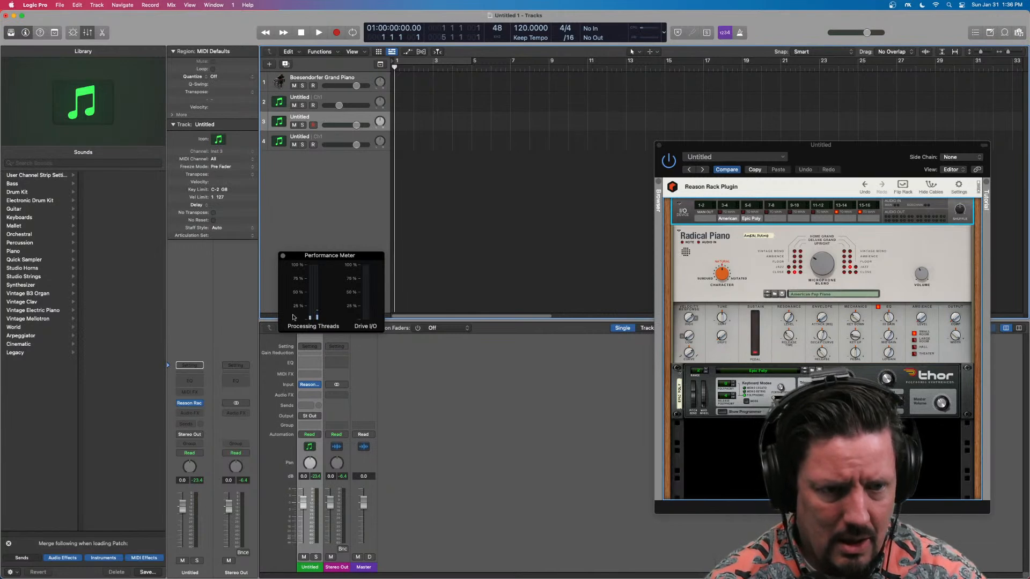
click(329, 101)
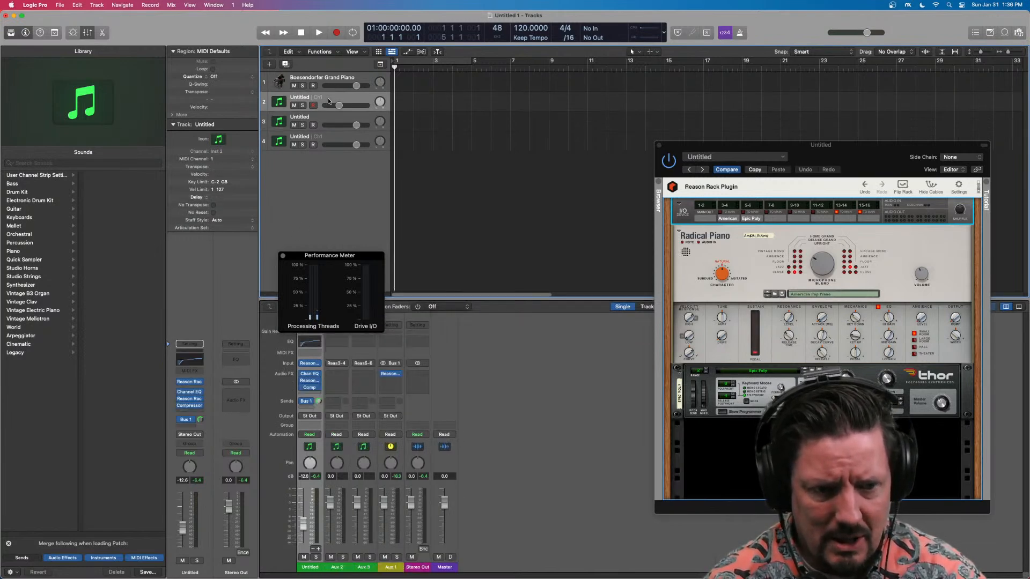
mouse_move(309, 364)
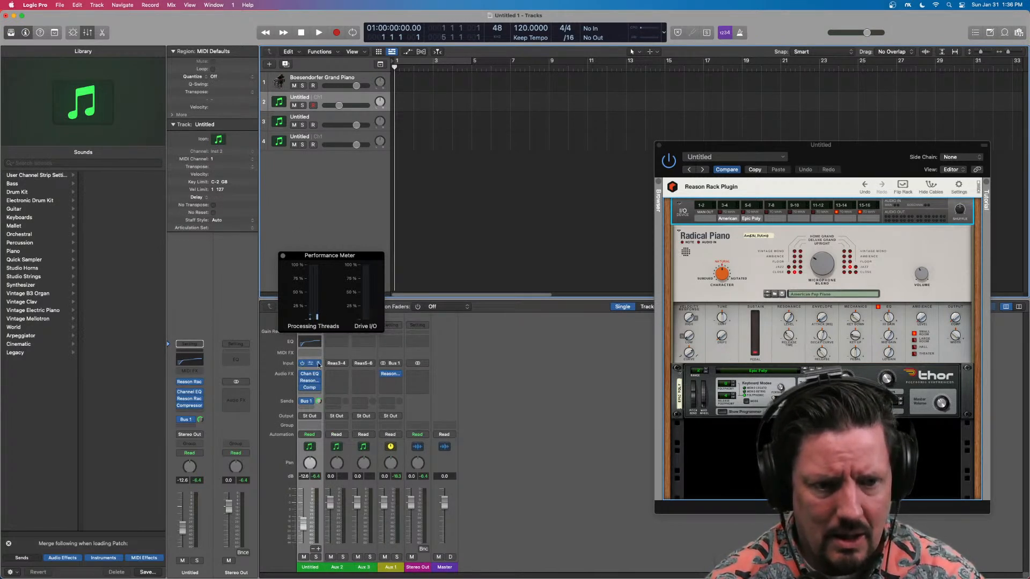
click(310, 364)
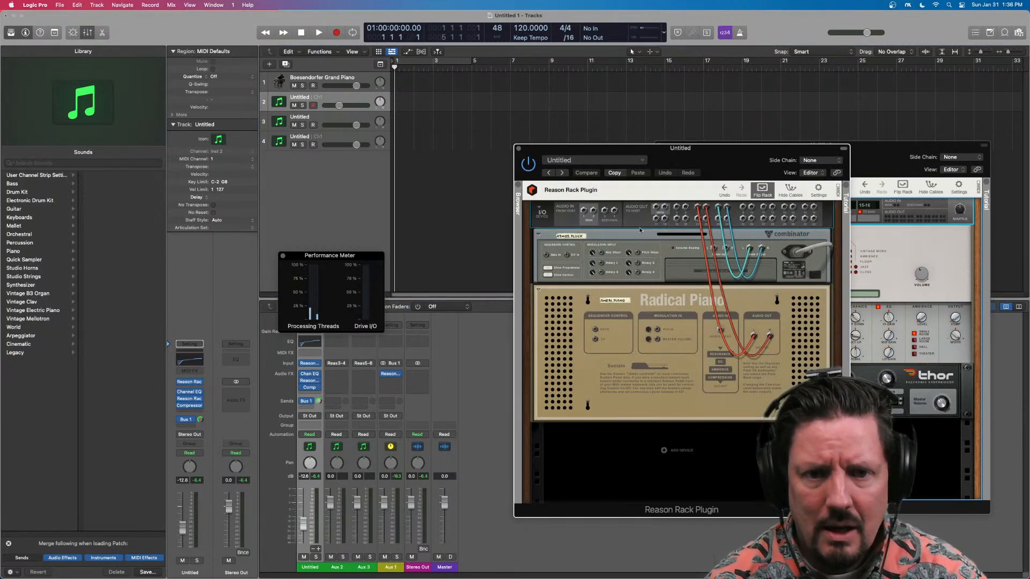
Show the front of the second track's rack and add aux channels for its outputs 7-8 and 9-10
click(770, 191)
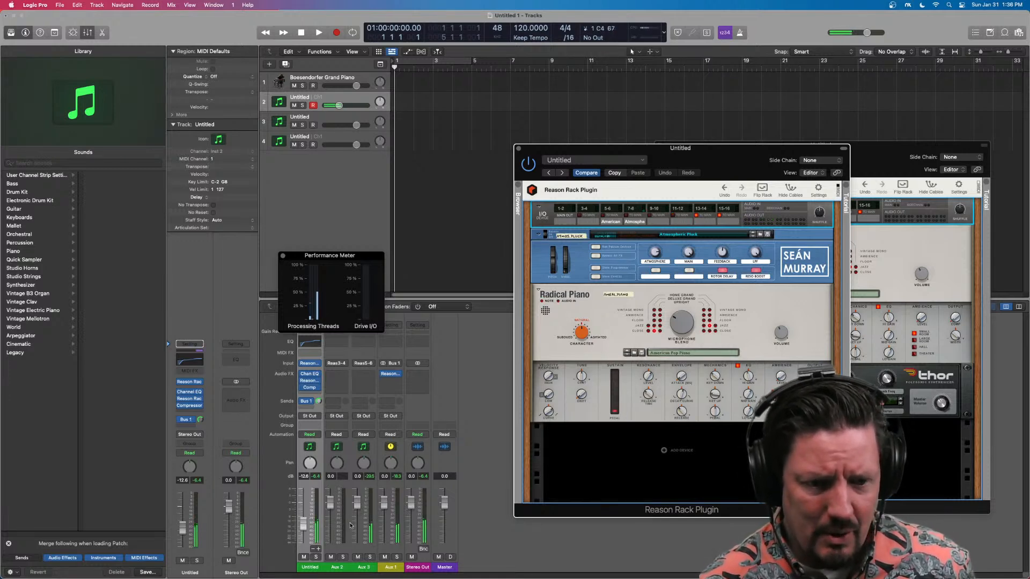
click(318, 549)
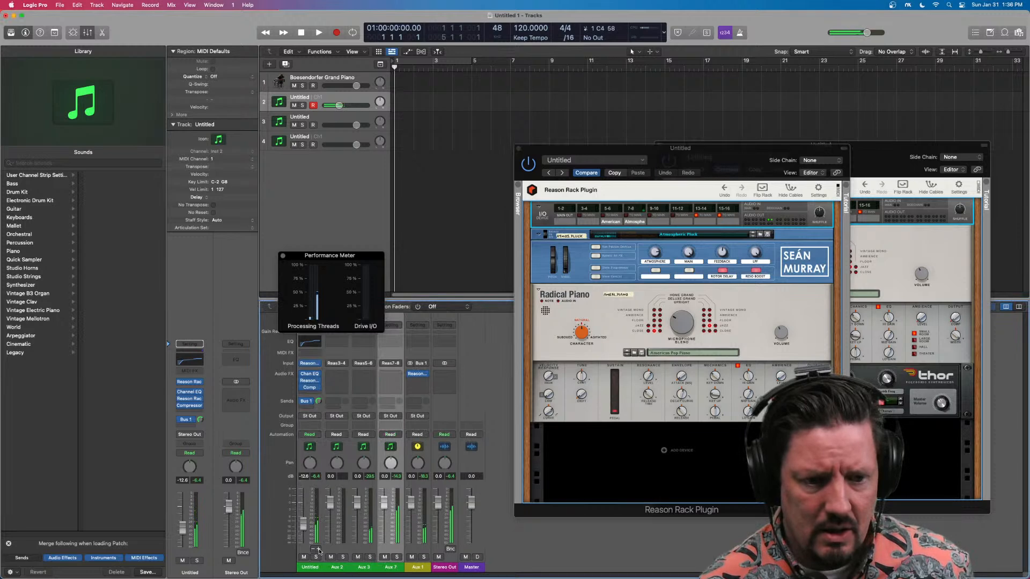
click(318, 549)
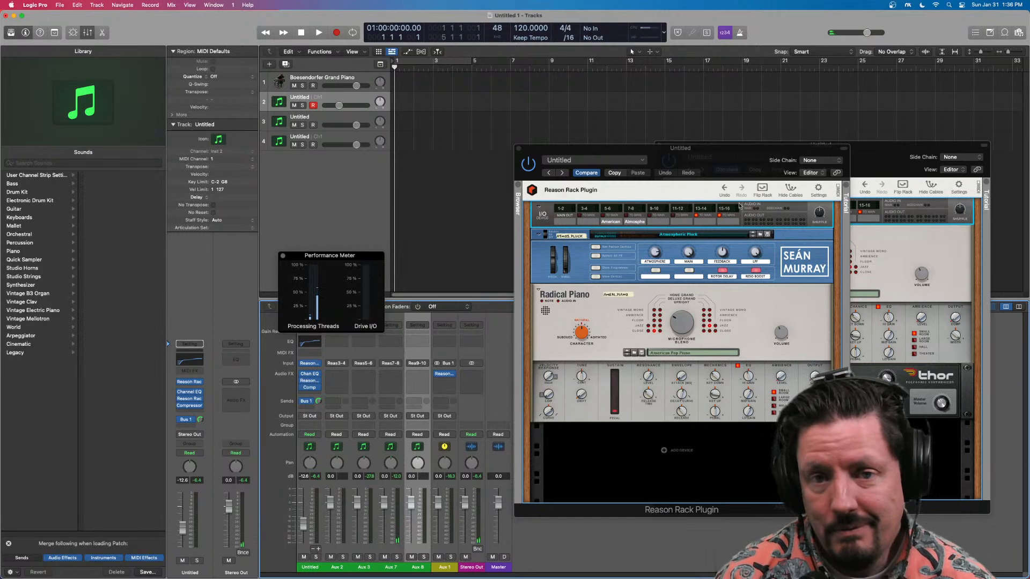
Place the second and fourth tracks' rack windows side by side to compare them, and close both windows
drag(715, 160, 491, 160)
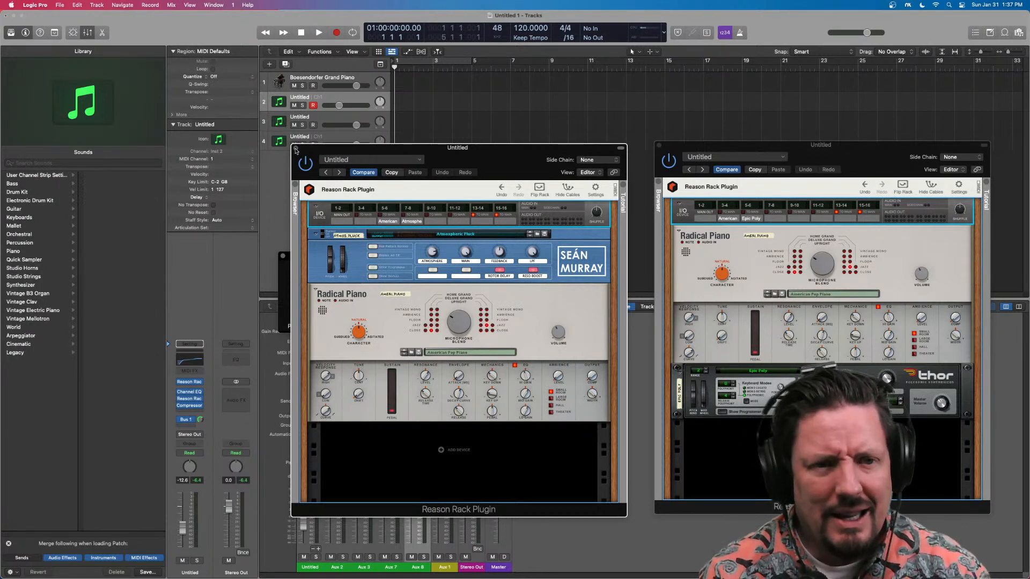
drag(353, 150, 508, 148)
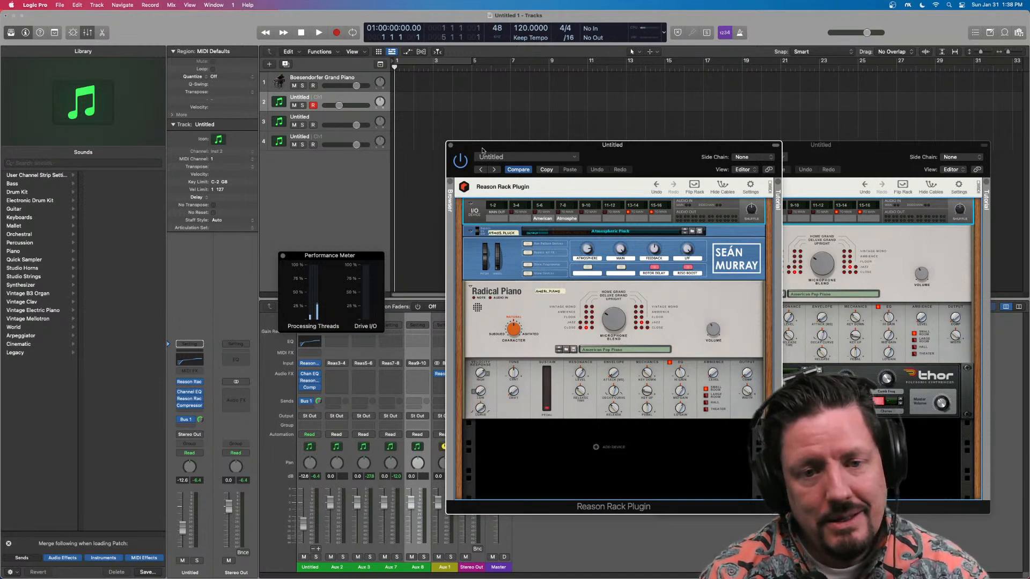
drag(632, 159, 498, 158)
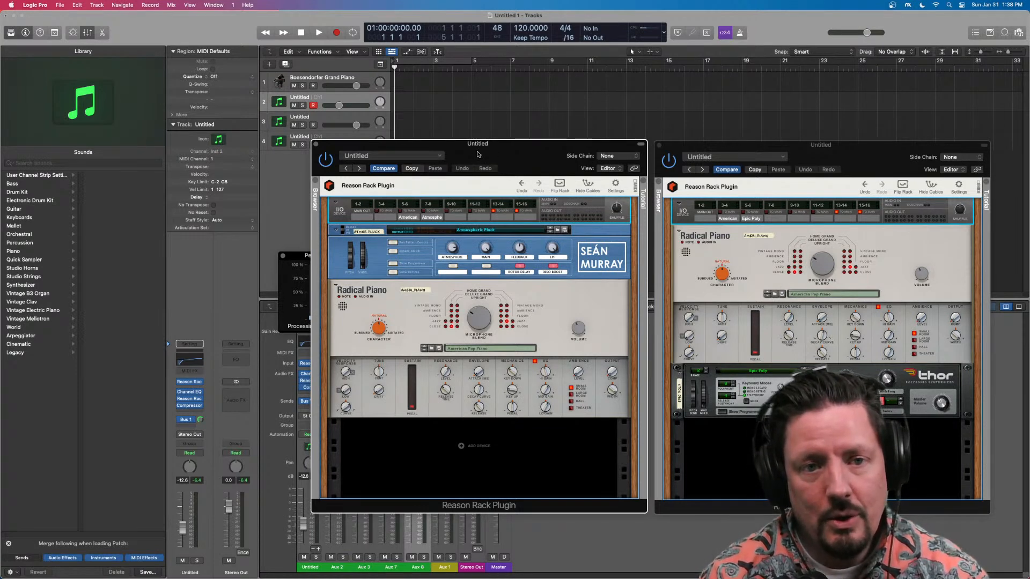
drag(478, 154, 480, 156)
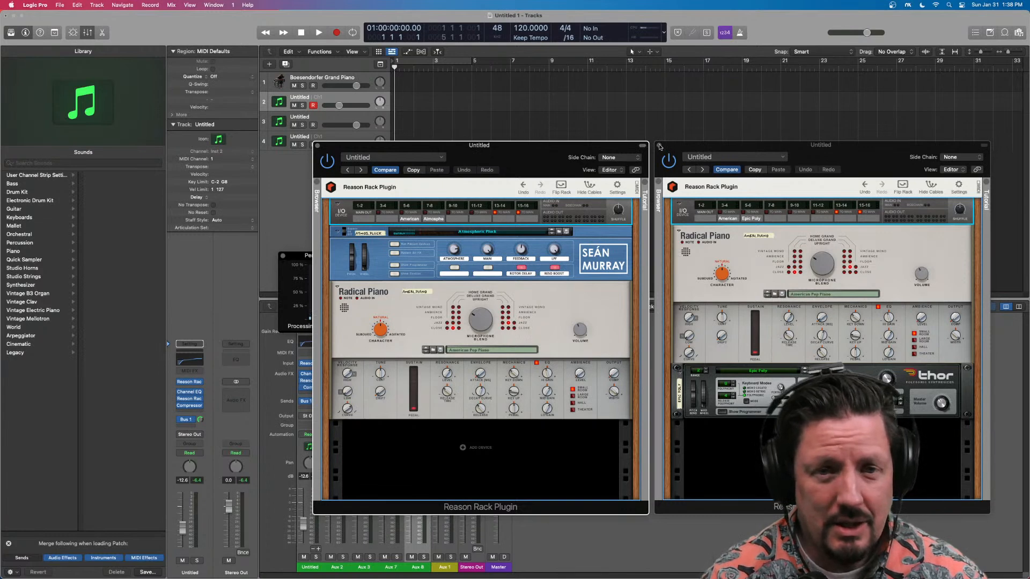
click(659, 145)
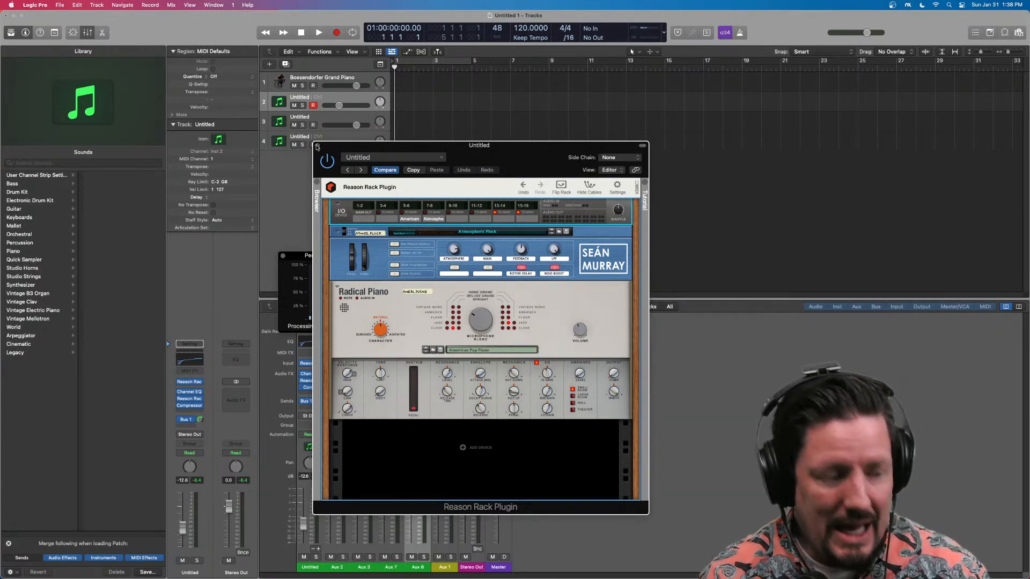
click(317, 145)
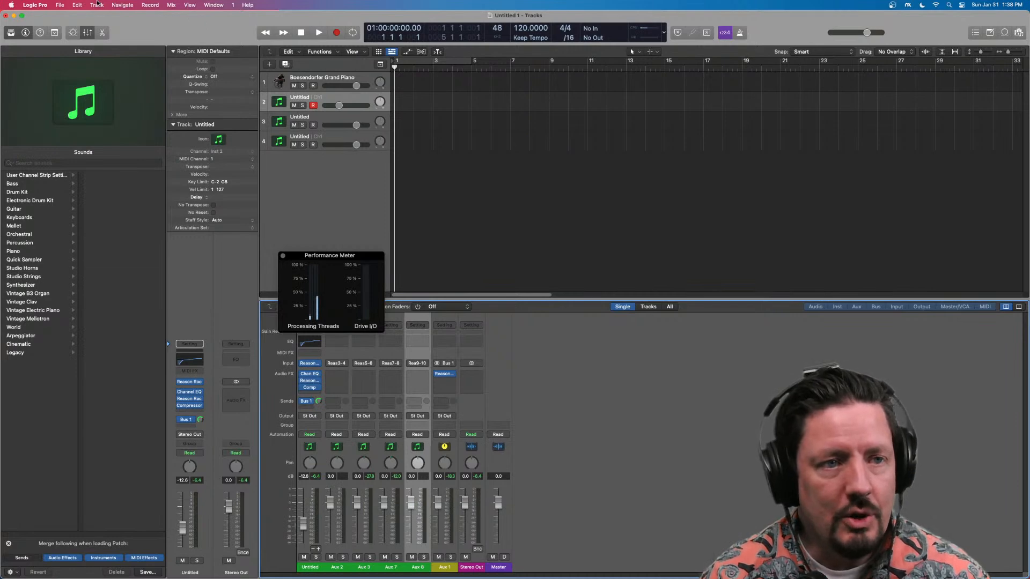
Create a new Drummer track and move it below all the other tracks
click(97, 4)
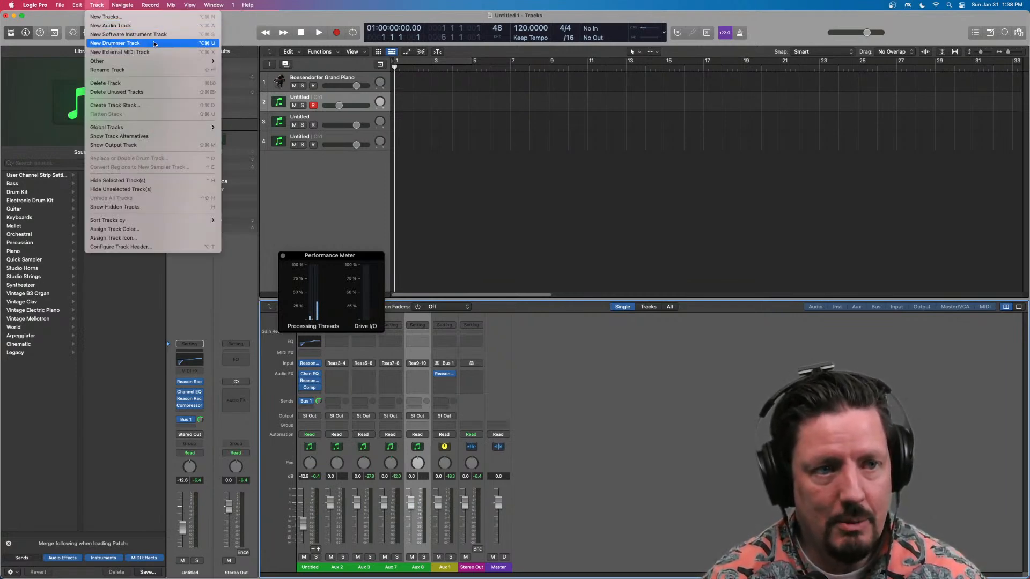
click(154, 43)
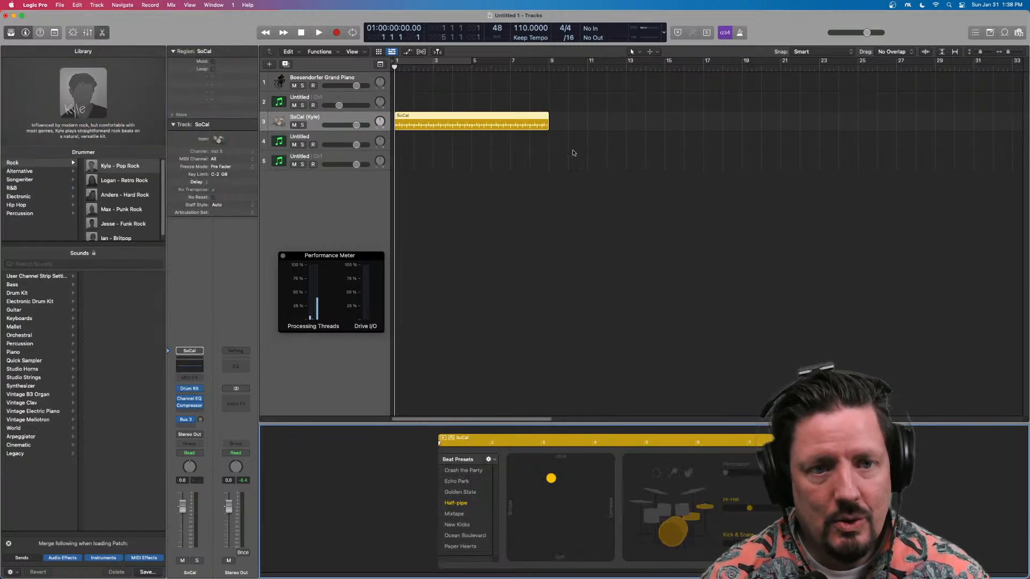
drag(346, 122, 345, 184)
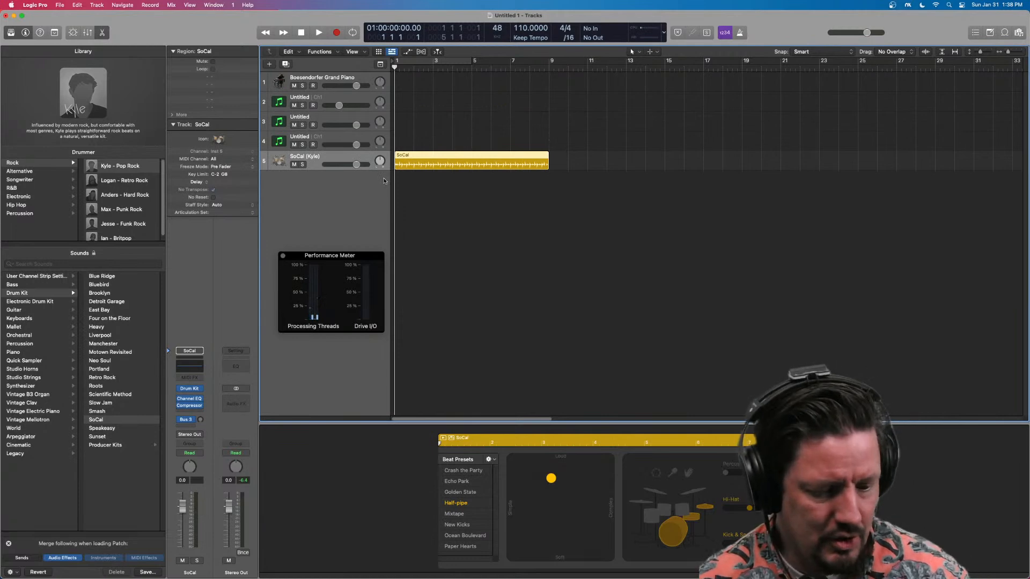
Play the drummer track, lower its volume to -9.4 dB, and set the cycle range from bar 1 to bar 9
key(space)
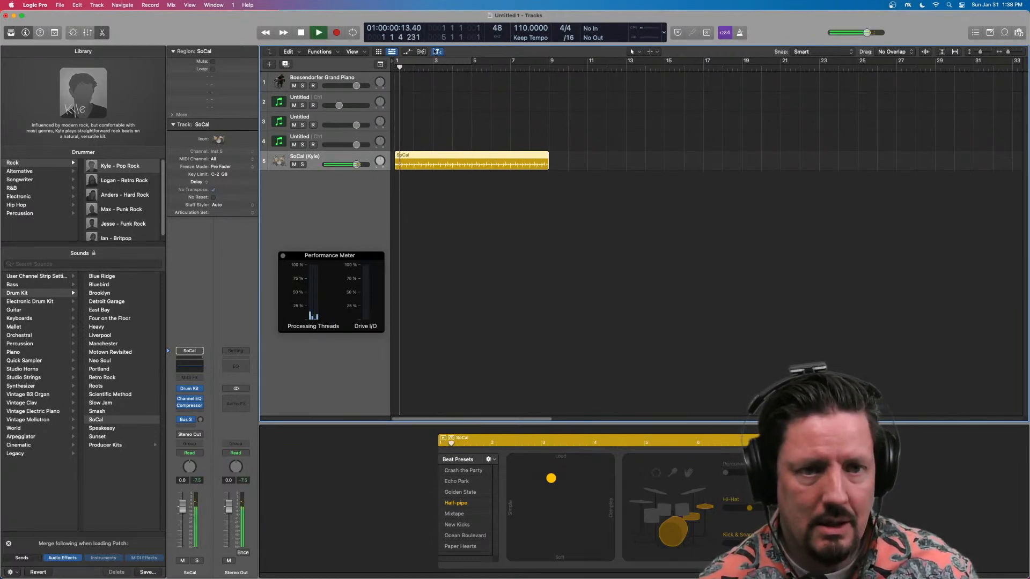
click(433, 63)
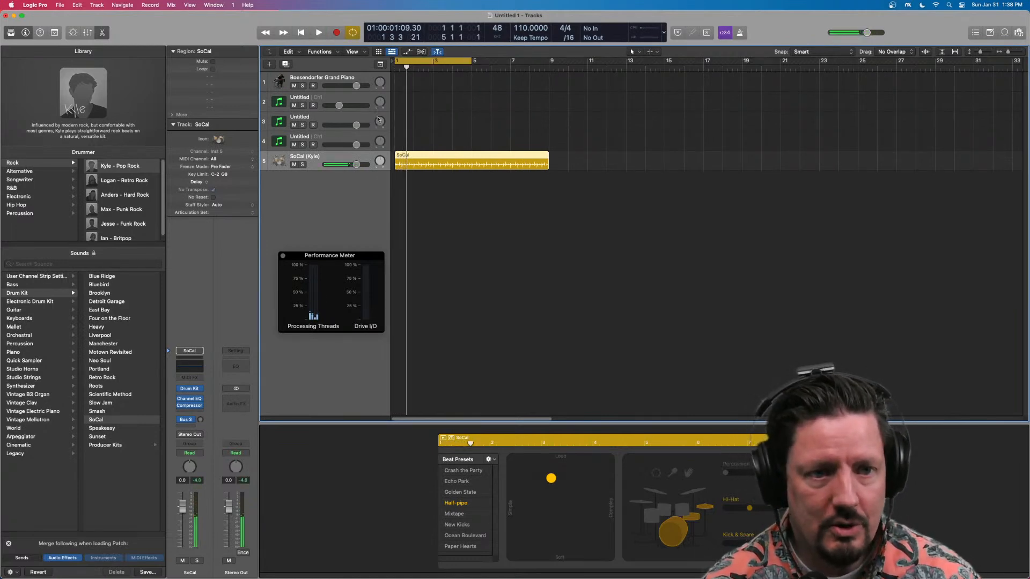
drag(180, 516, 181, 533)
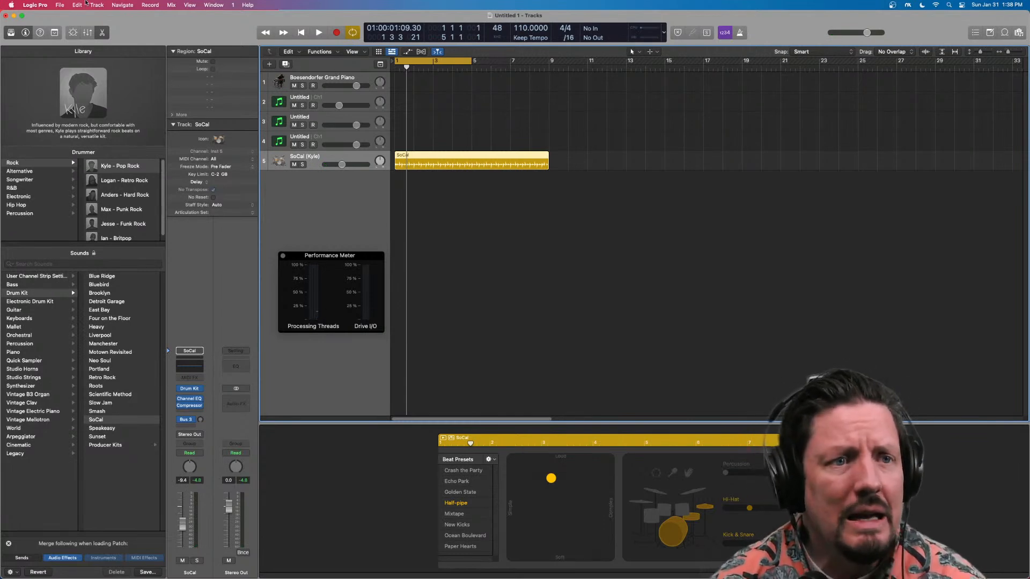
drag(472, 63, 549, 63)
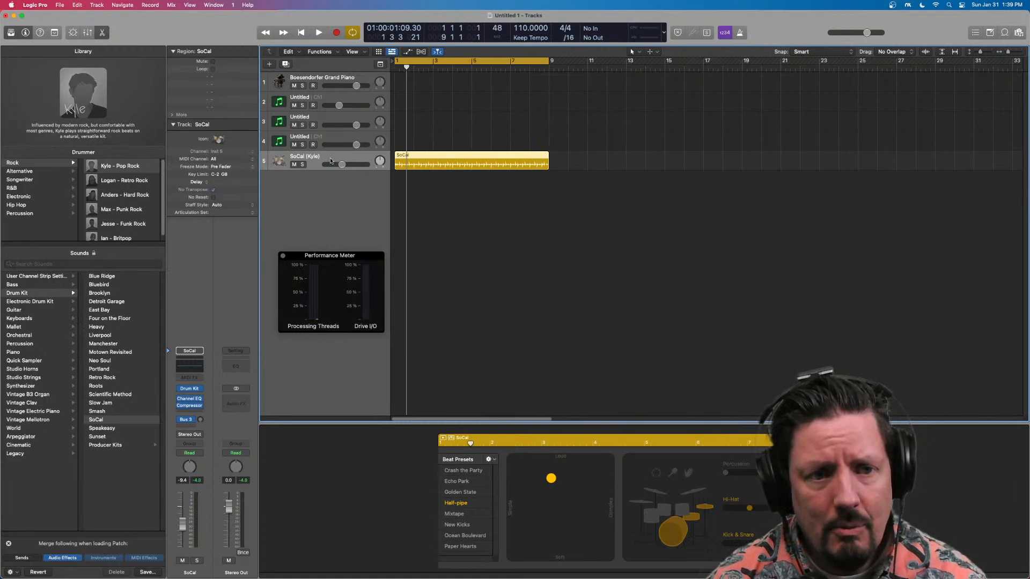
Replace the drummer track's Drum Kit instrument with the Reason Rack Plugin in its Multi-Output (8xStereo, 8xMono) version
click(200, 389)
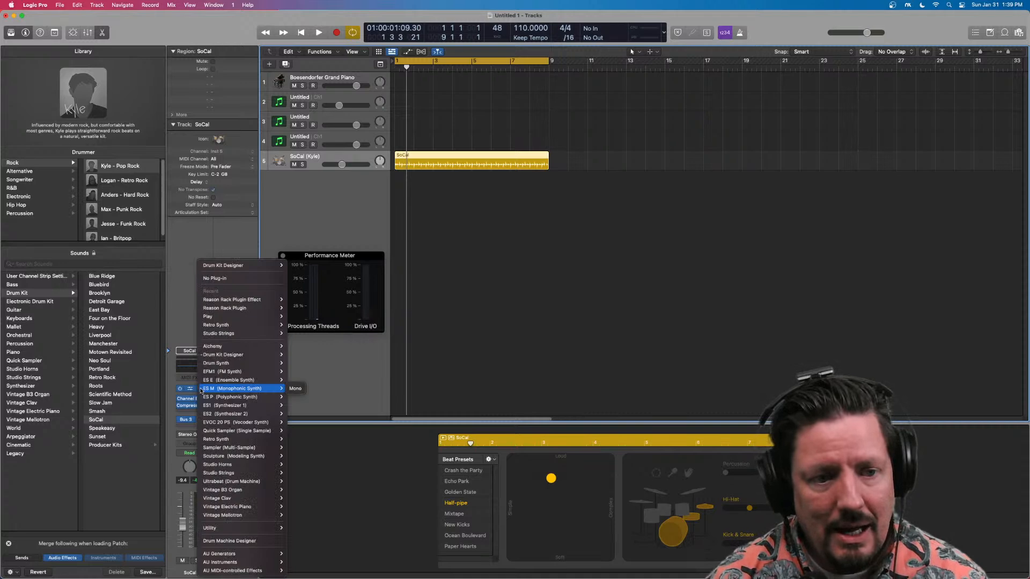
mouse_move(221, 562)
mouse_move(312, 563)
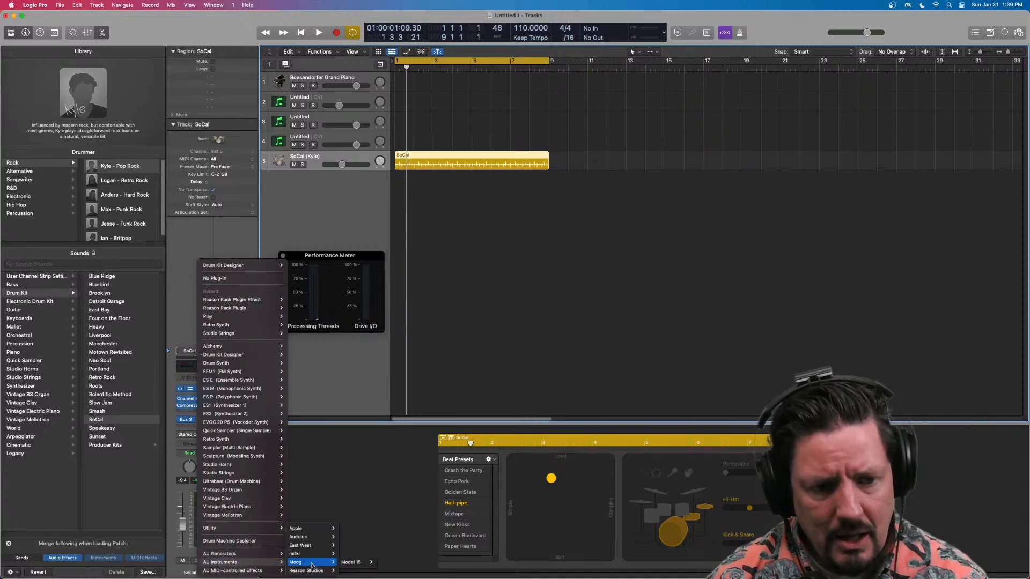
mouse_move(369, 570)
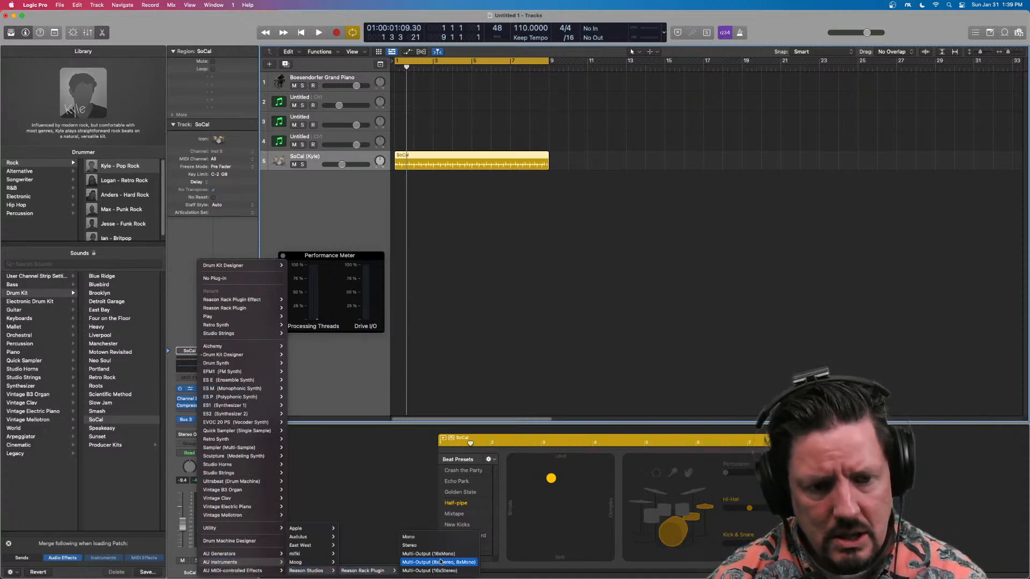
click(440, 562)
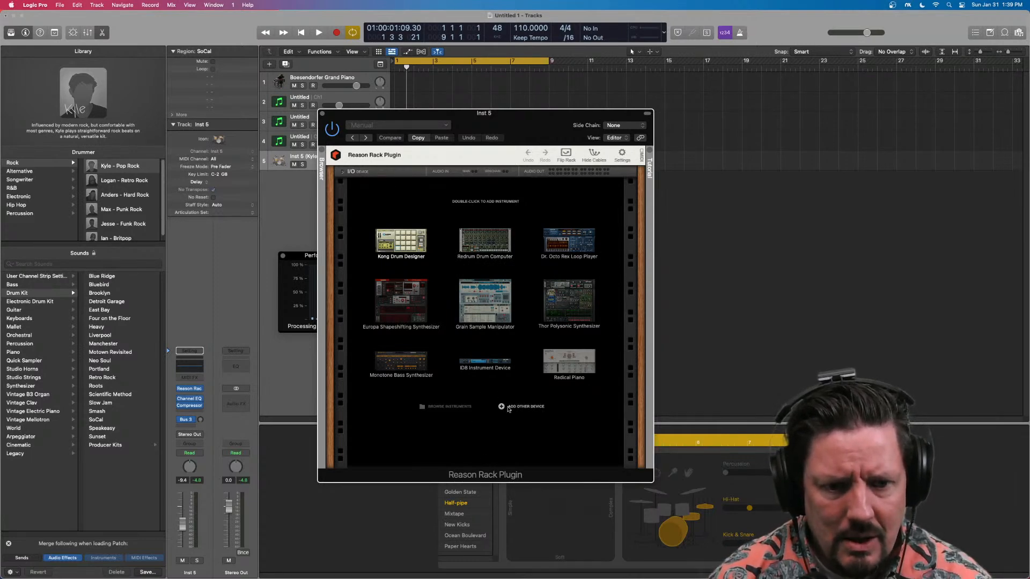
Browse the rack's built-in instruments, add the Rytmik Drum Machine, and close the plugin window
click(449, 407)
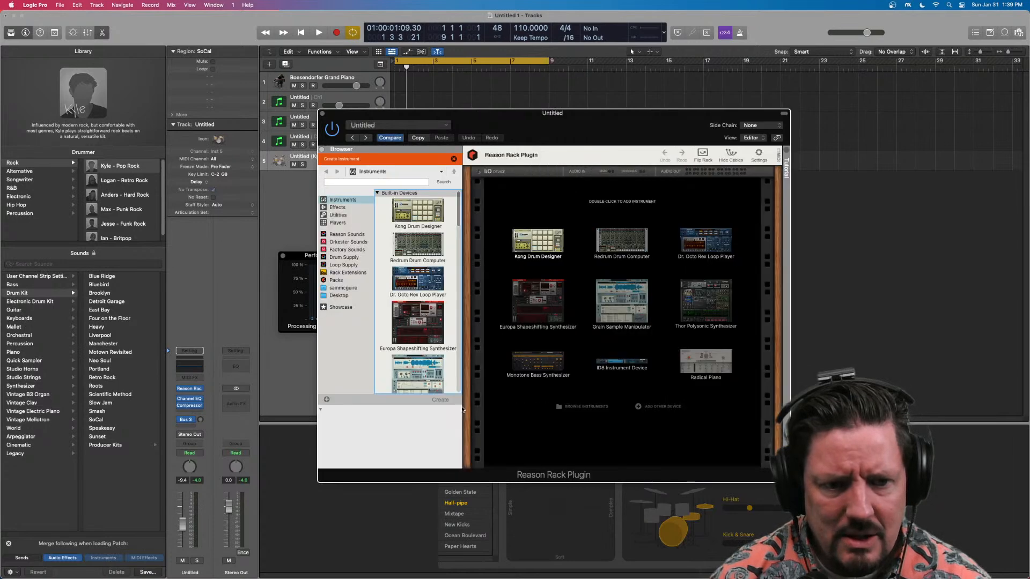
scroll(408, 299, down, 4)
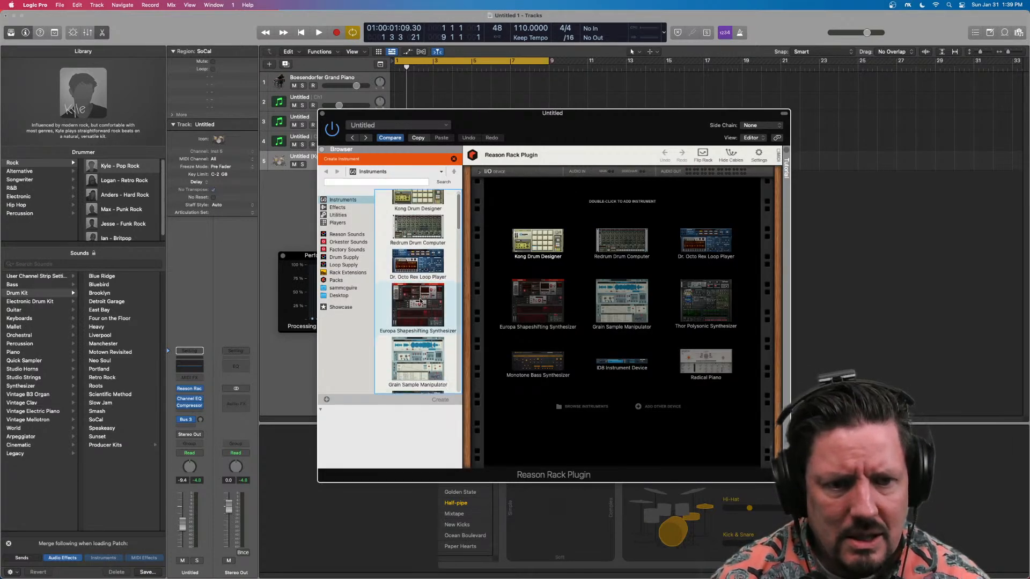
scroll(420, 301, down, 6)
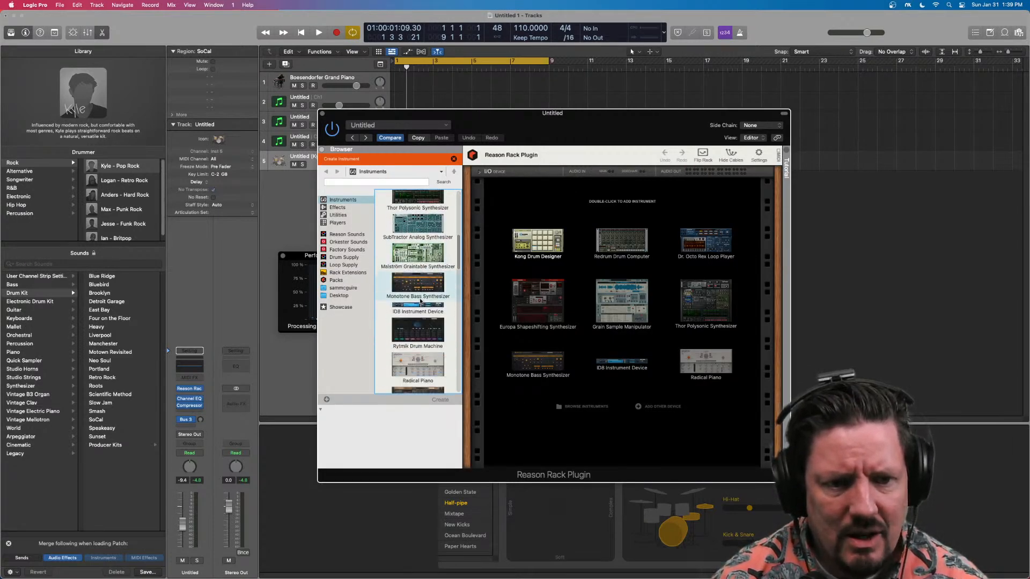
scroll(420, 301, down, 1)
scroll(420, 318, down, 1)
scroll(420, 318, down, 2)
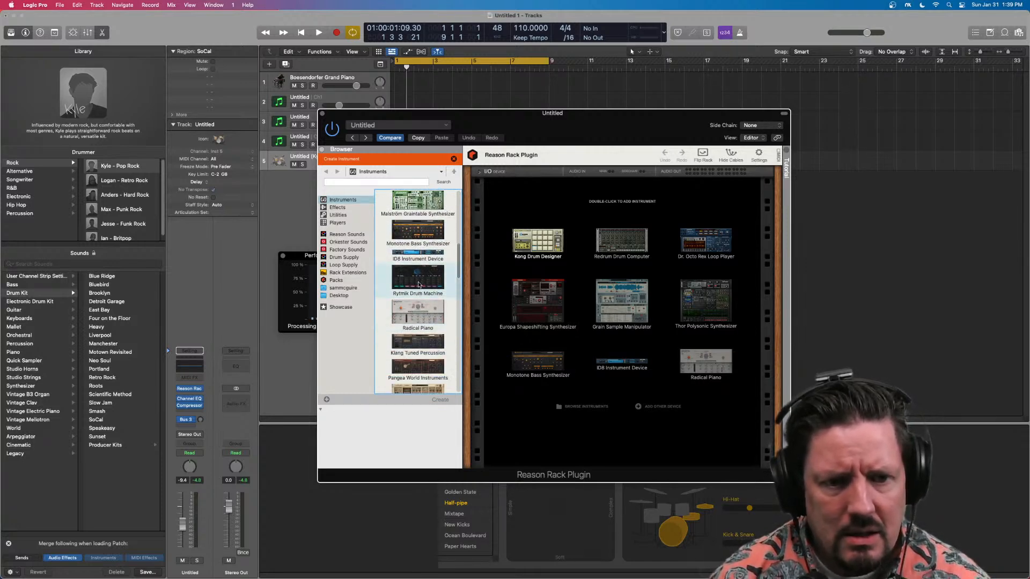
double_click(419, 284)
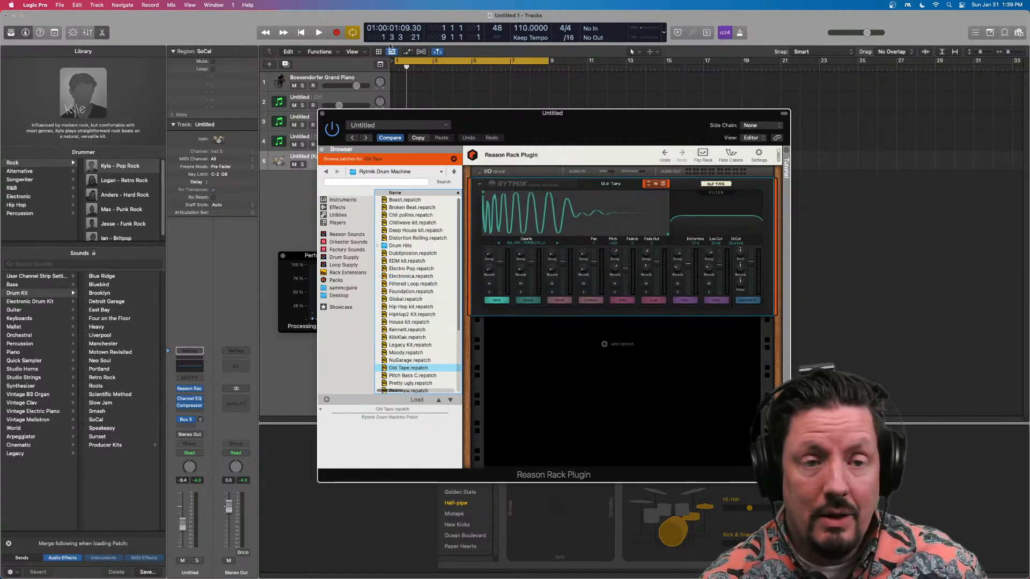
drag(324, 113, 468, 110)
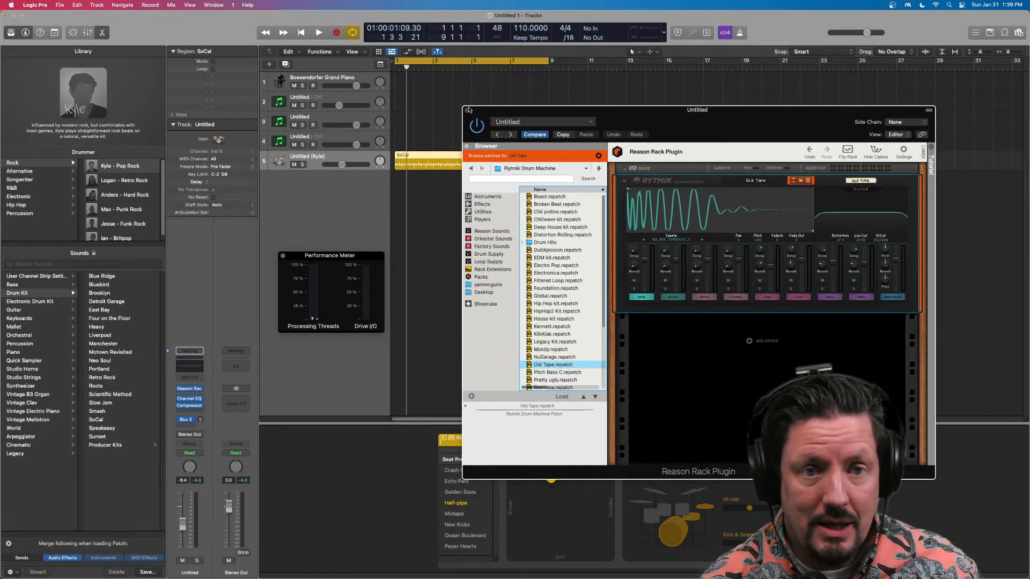
click(468, 110)
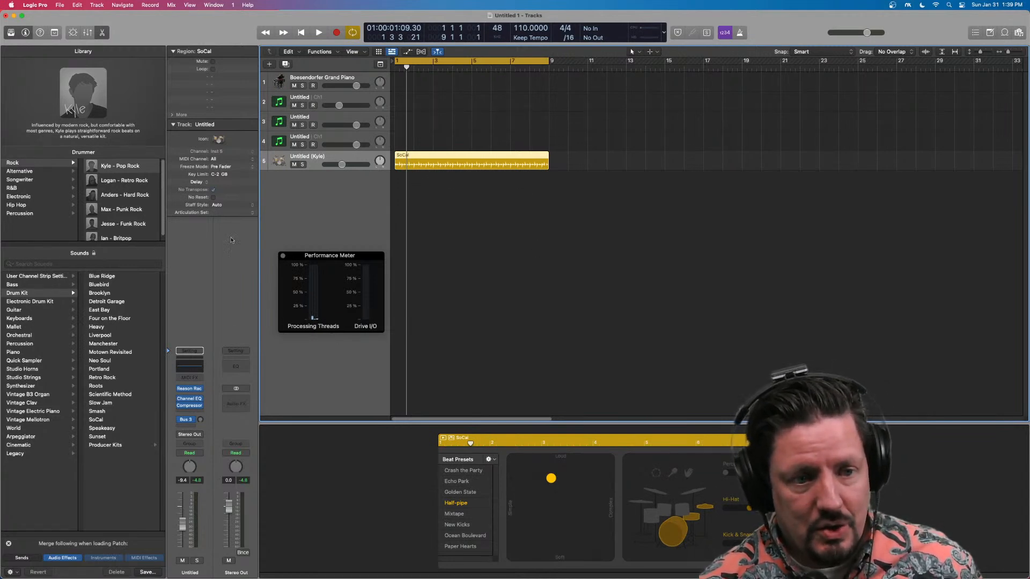
Play the drummer track while setting the beat to loud and complex and adding toms and tambourine, and stop playback
key(space)
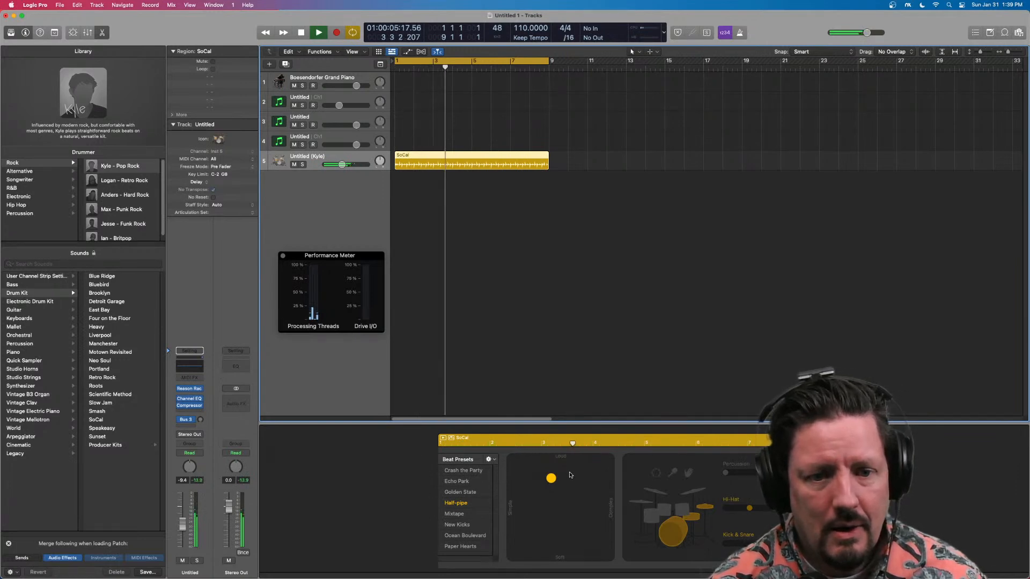
drag(551, 478, 609, 459)
click(681, 509)
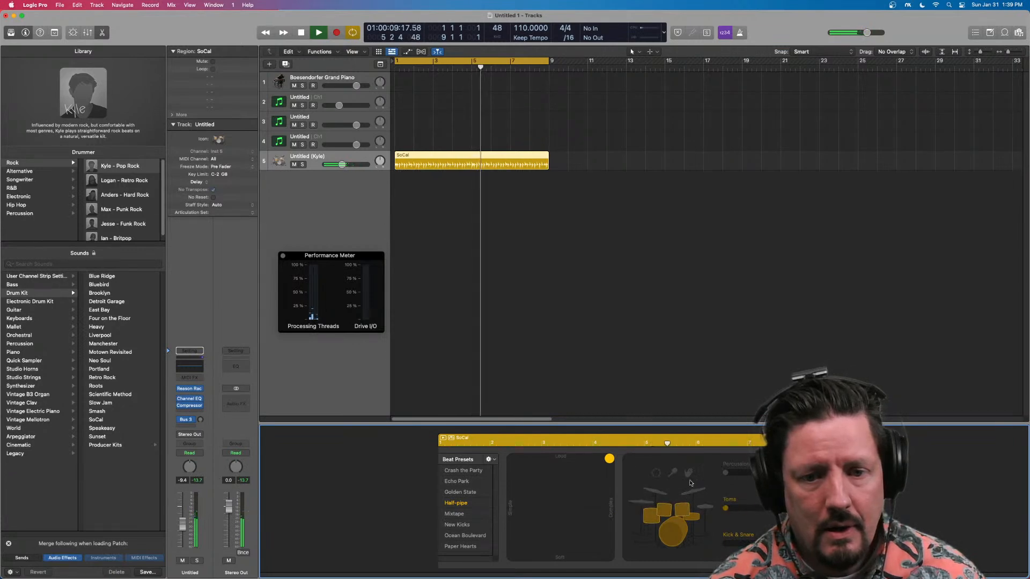
click(659, 474)
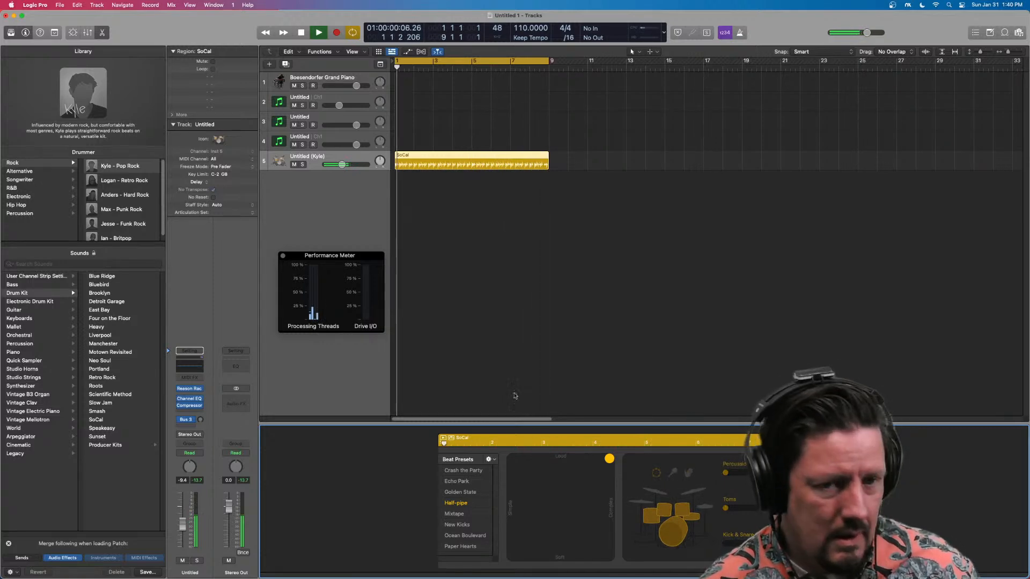
key(space)
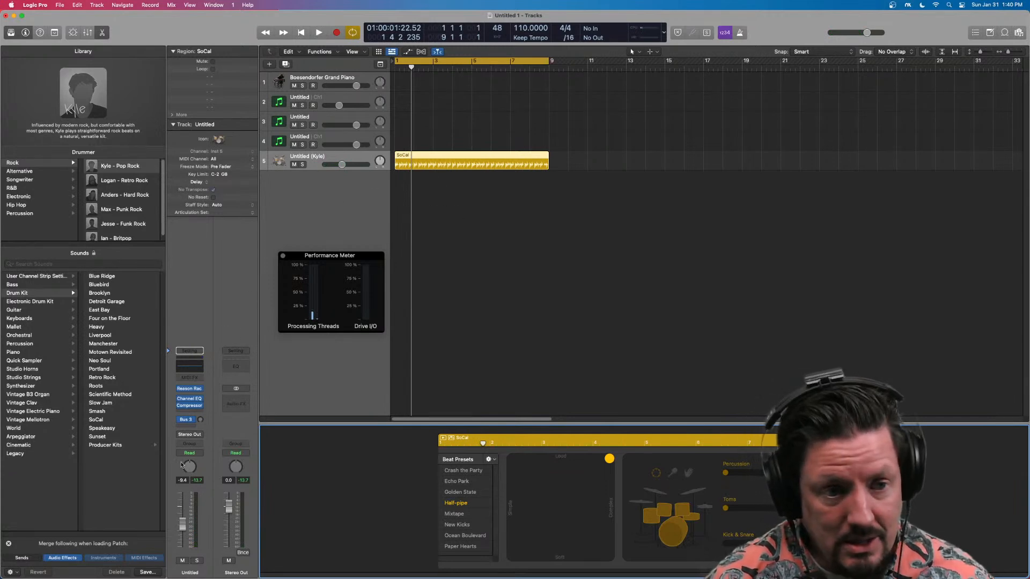
Reopen the drummer track's rack, replace Rytmik with Kong Drum Designer, play the beat through it, and close the window
click(189, 388)
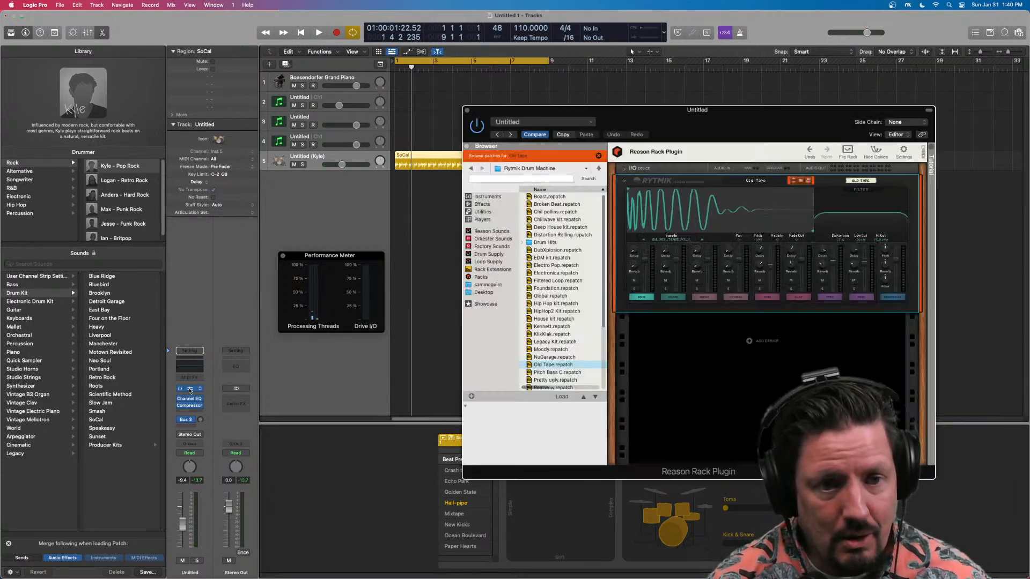
drag(730, 122, 638, 106)
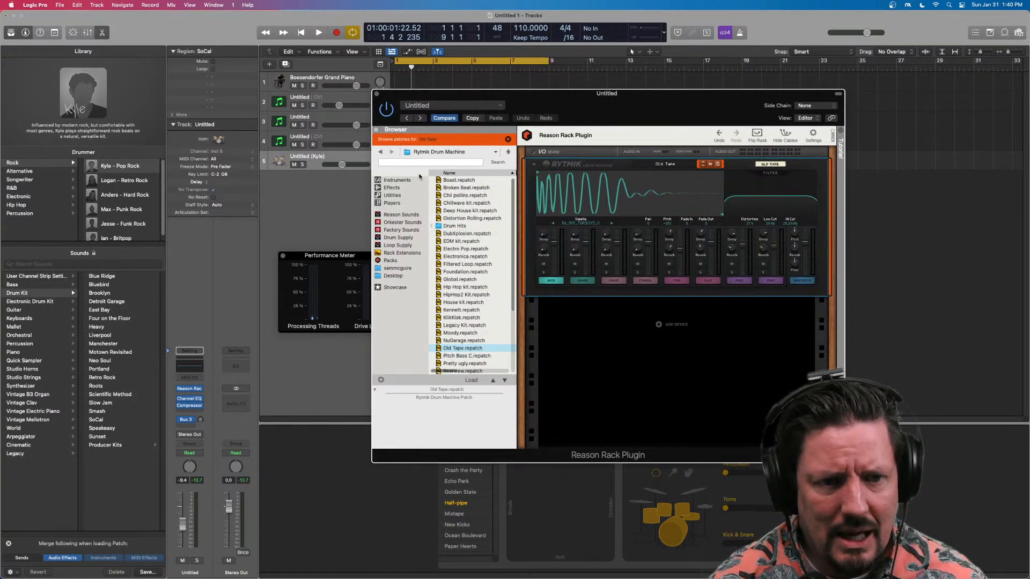
click(397, 183)
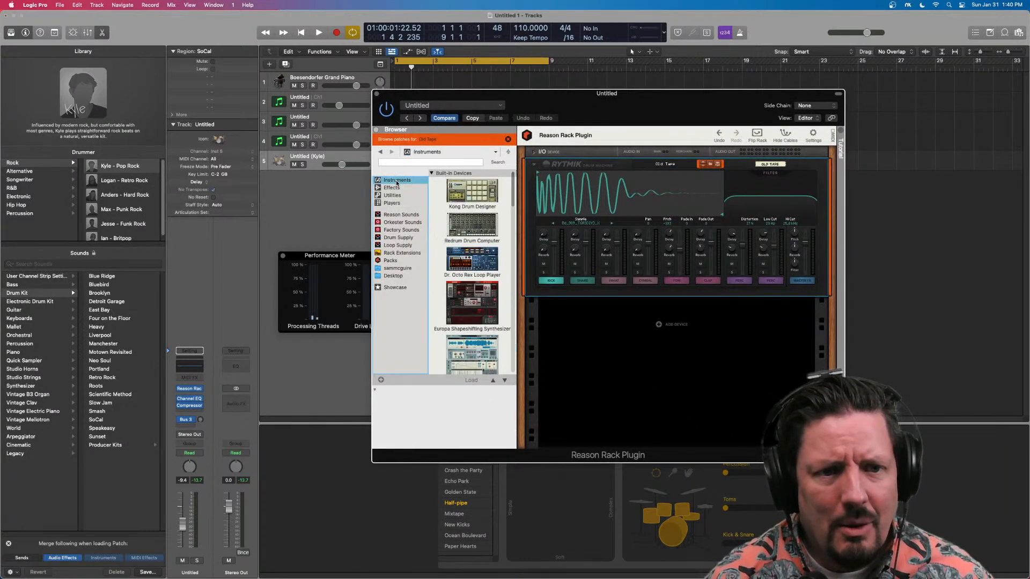
double_click(474, 200)
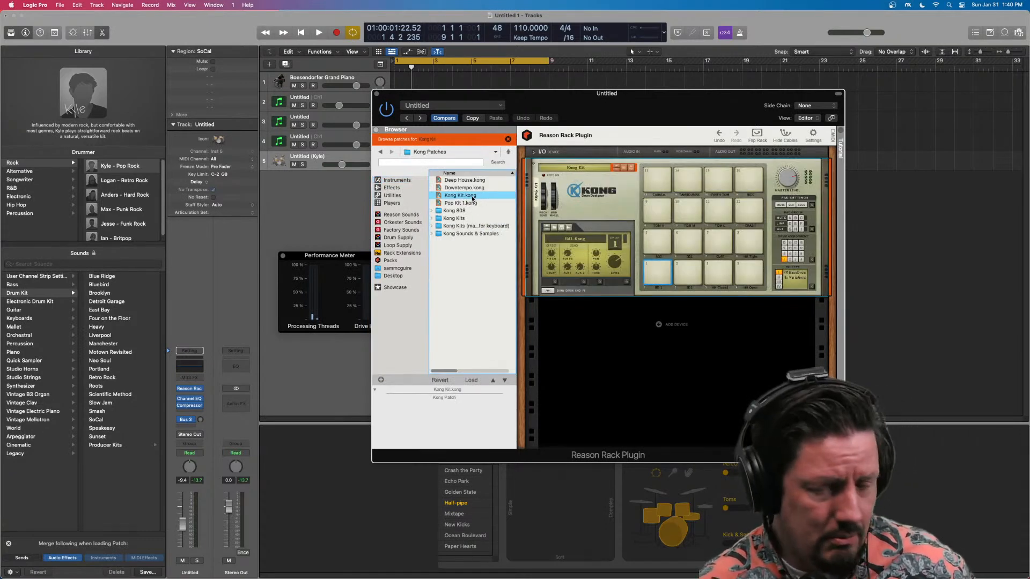
key(space)
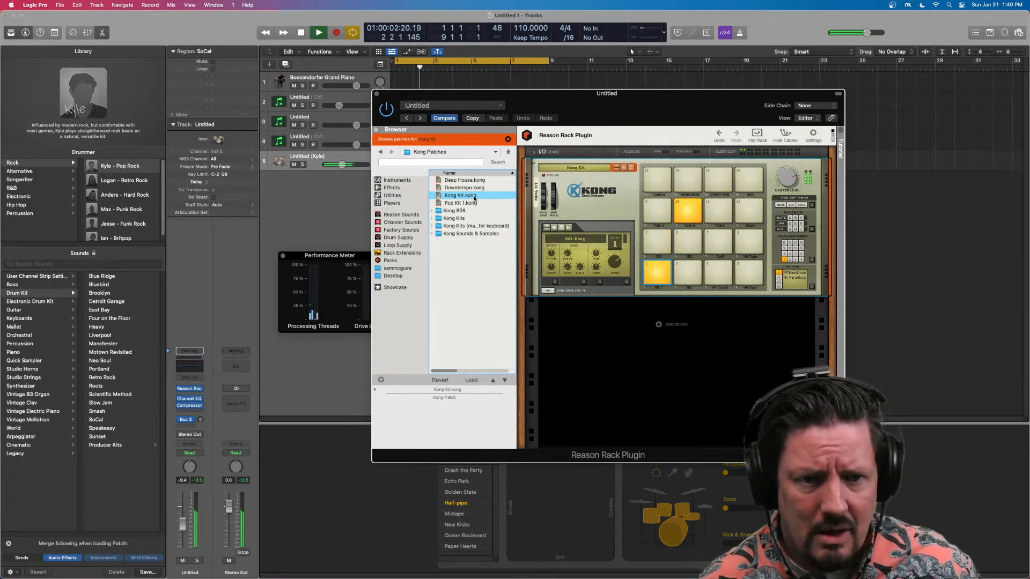
drag(562, 110, 723, 186)
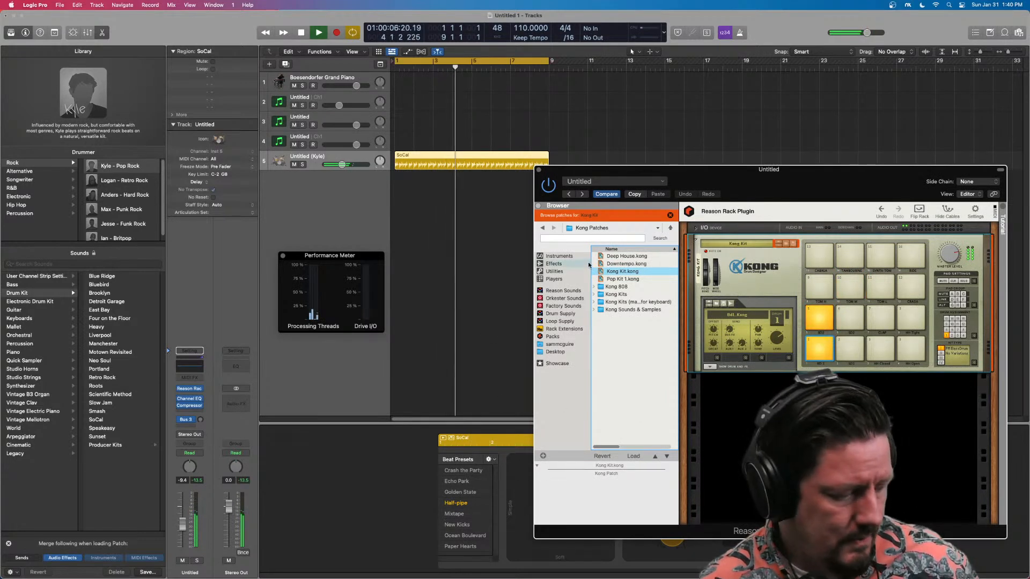
key(super+w)
Make the drummer's beat loud and simple, switch from toms to cymbals, and stop playback
drag(609, 459, 512, 463)
click(640, 501)
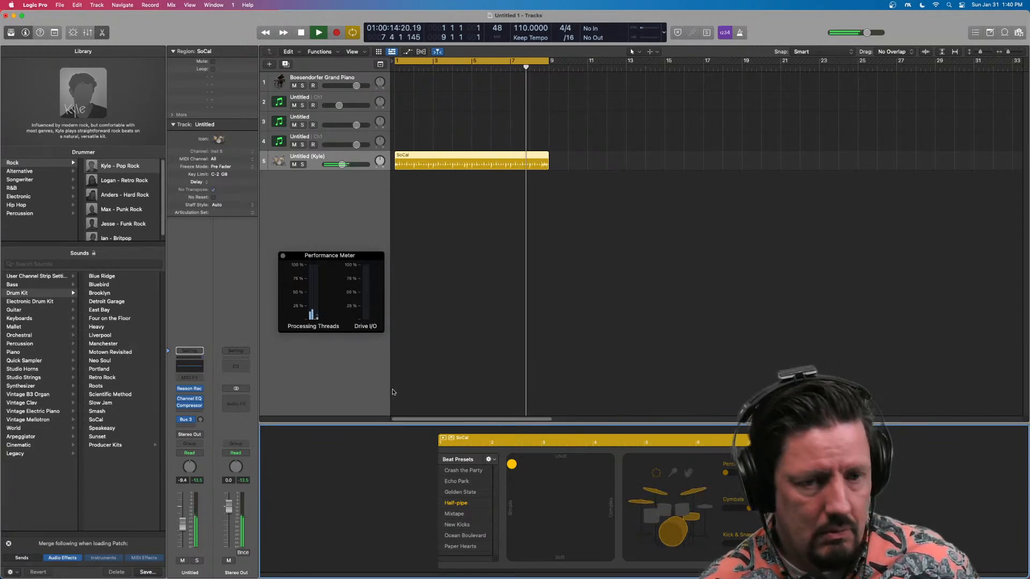
key(space)
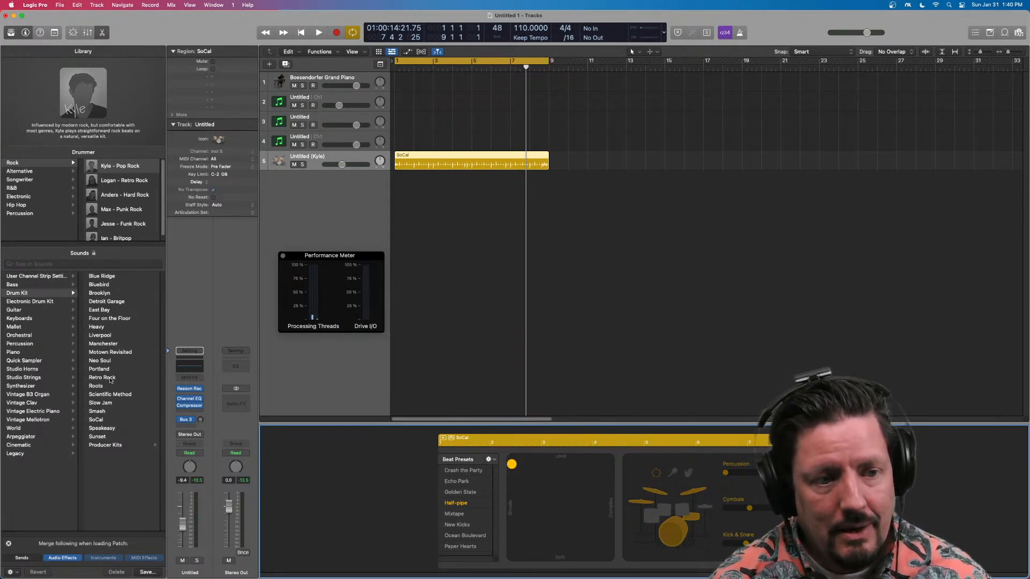
Try the Golden State, Crash the Party and Paper Hearts beat presets, make Paper Hearts softer and simpler, and play it
click(466, 493)
click(464, 472)
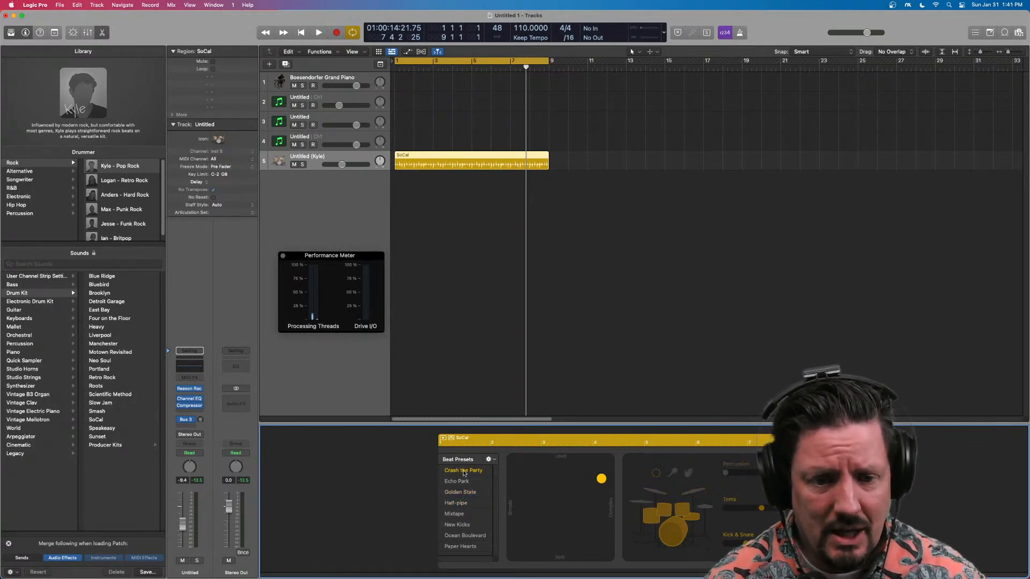
click(456, 548)
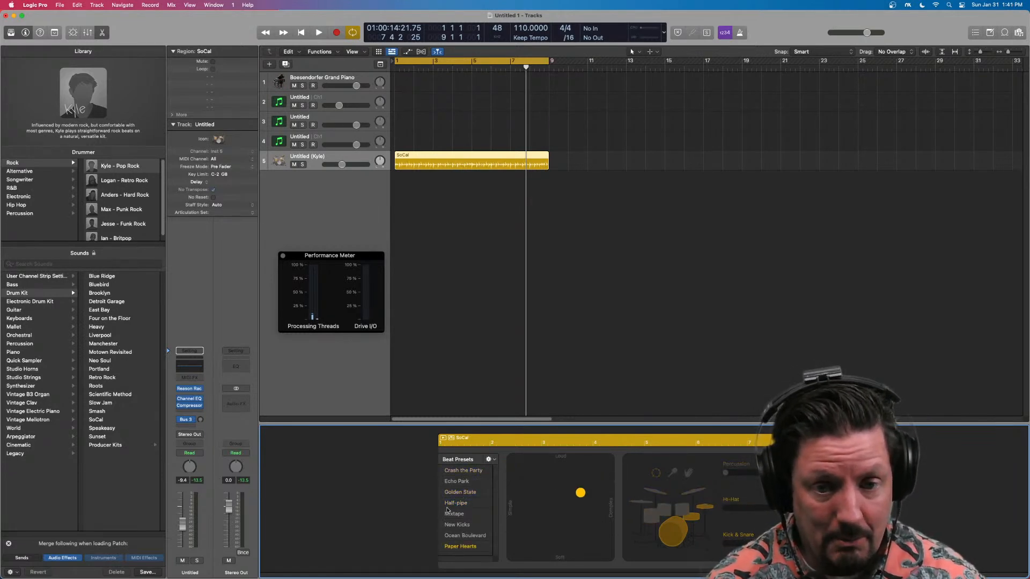
drag(580, 494, 539, 512)
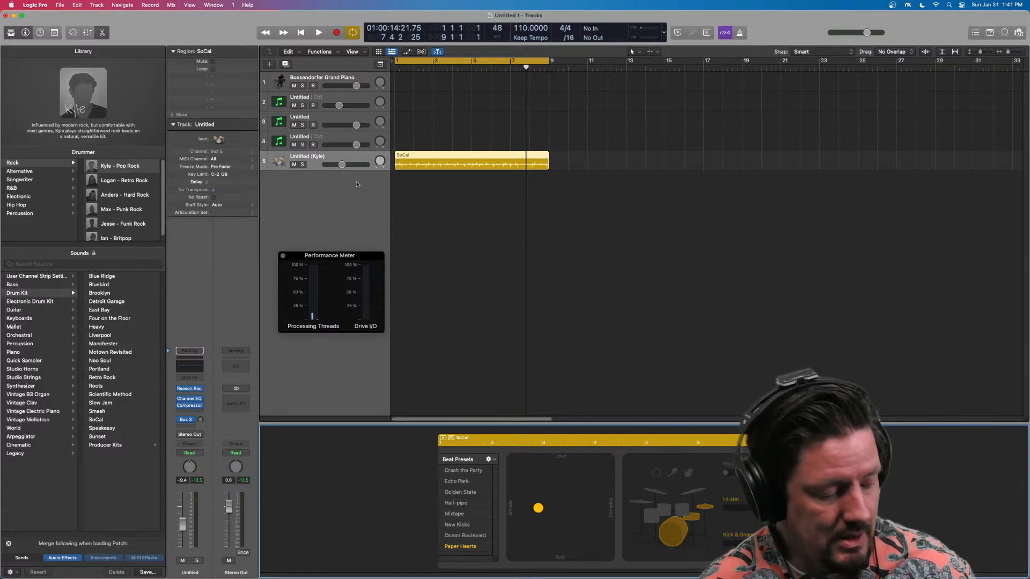
key(space)
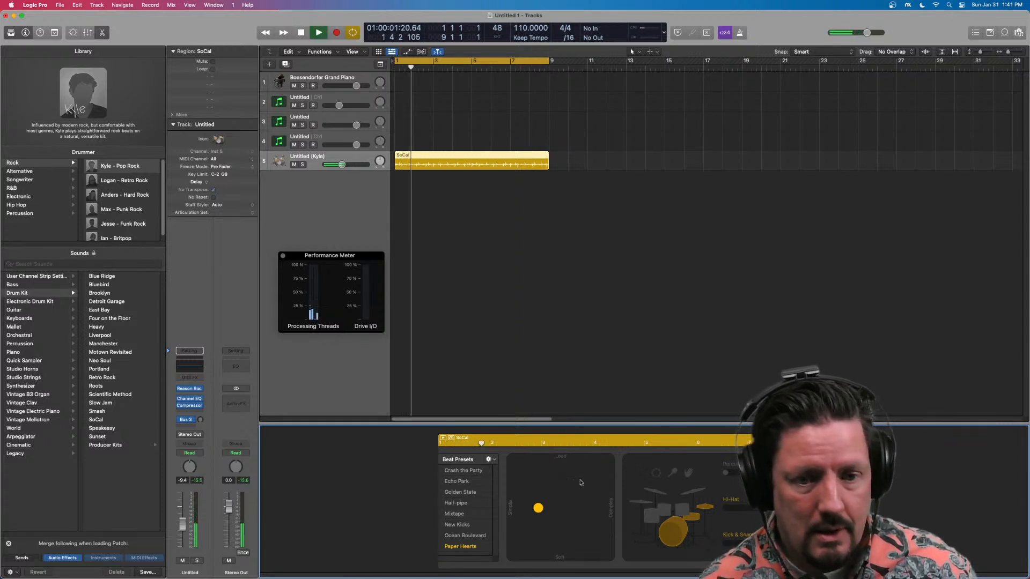
Choose the New Kicks beat preset, set it to loudest and most complex, switch the percussion to tambourine, and stop playback
click(457, 524)
drag(600, 485, 608, 459)
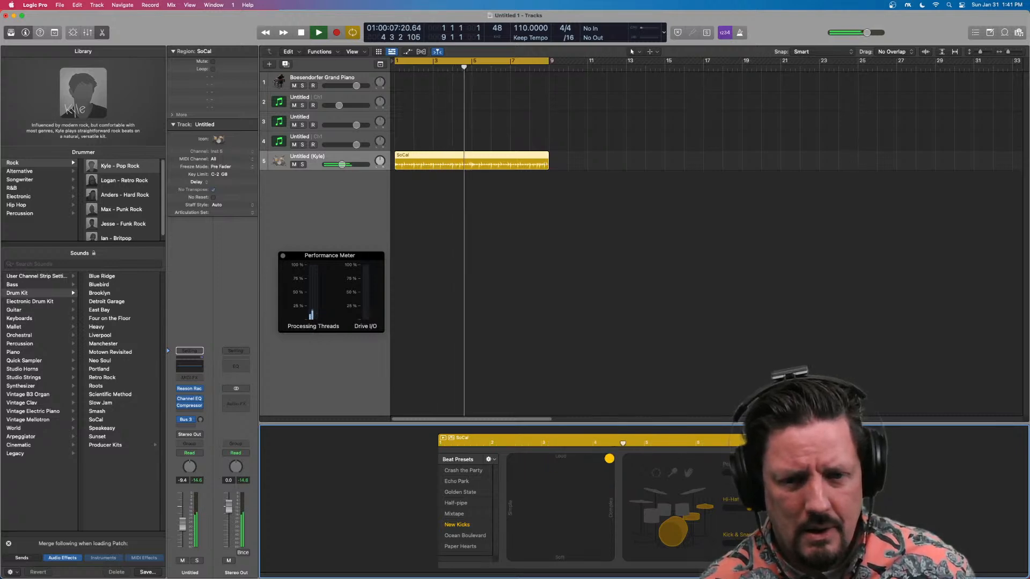
click(655, 476)
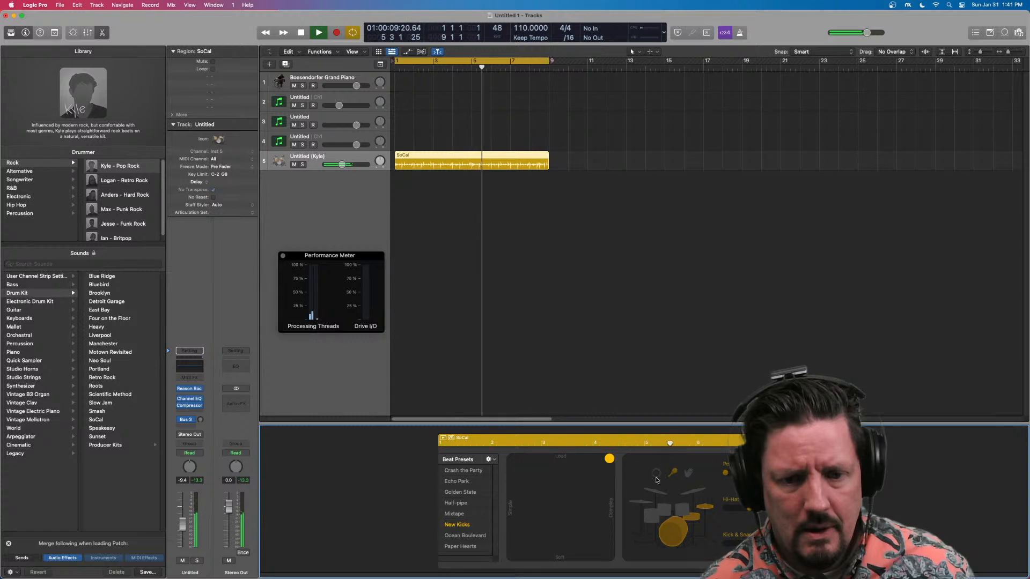
key(space)
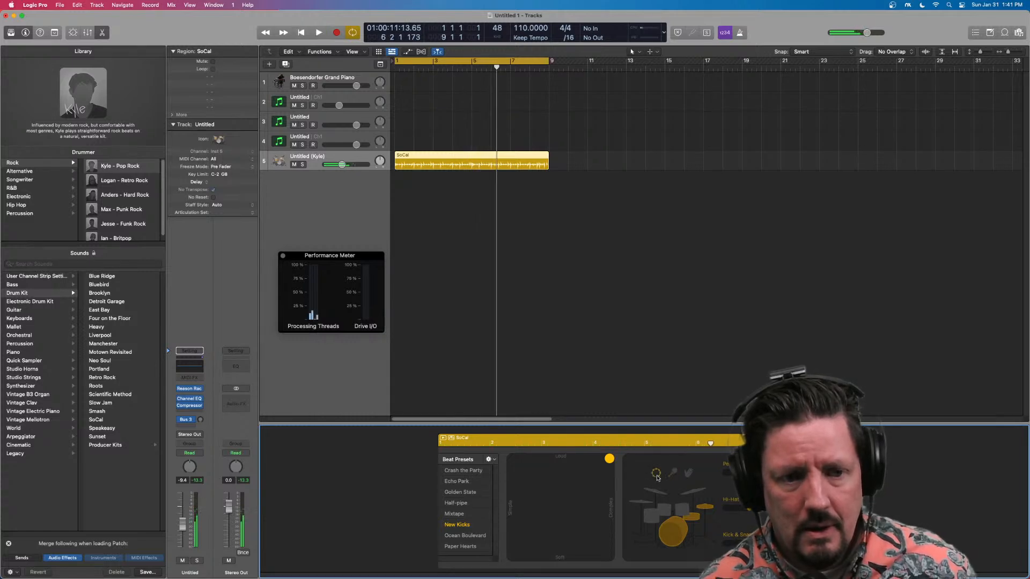
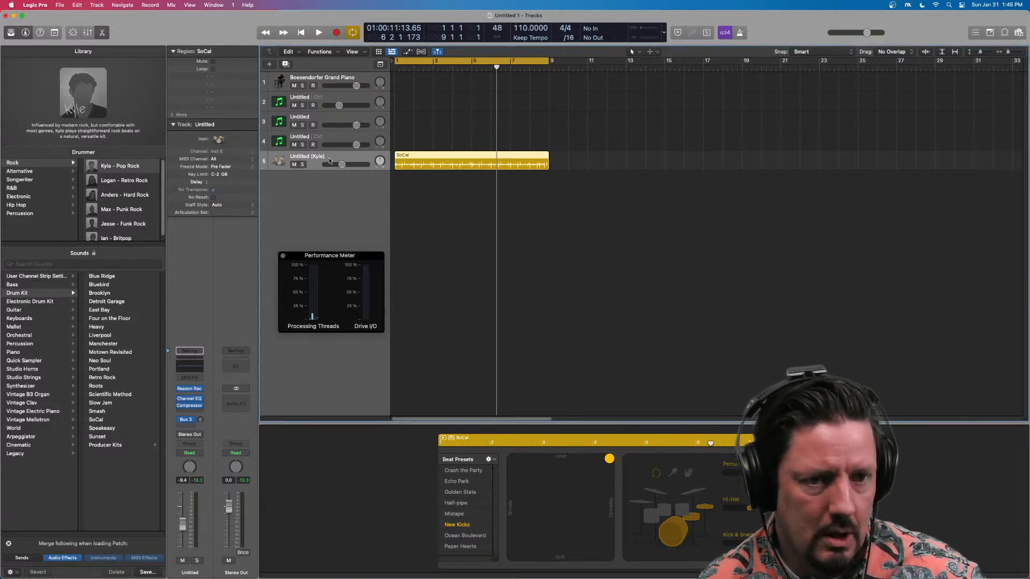
Delete the drummer track and create a new Drummer track in its place
key(super+BackSpace)
click(77, 5)
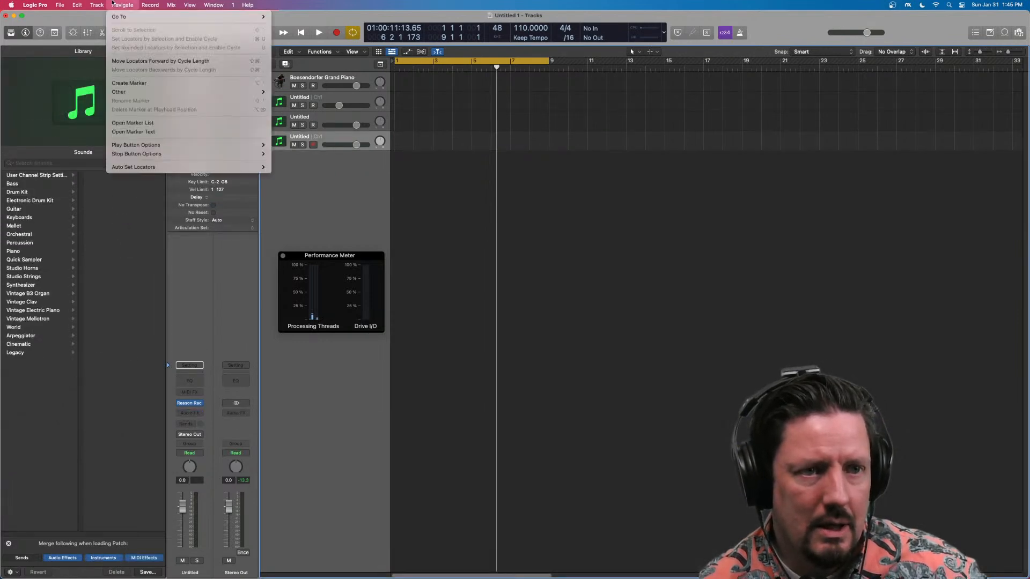
click(114, 45)
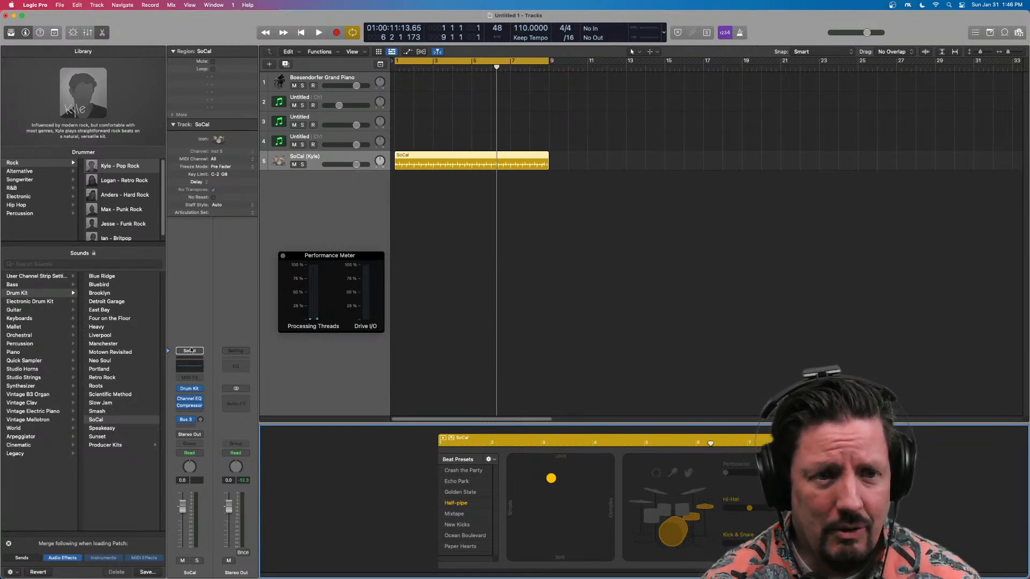
Load the SoCal+ producer kit on the new drummer track
click(104, 446)
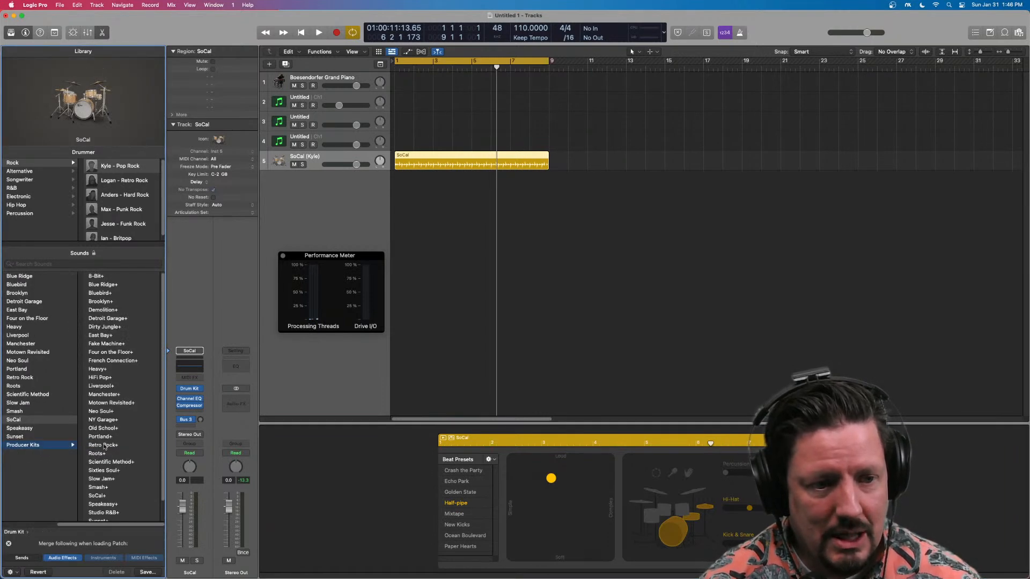
scroll(104, 446, down, 2)
click(107, 475)
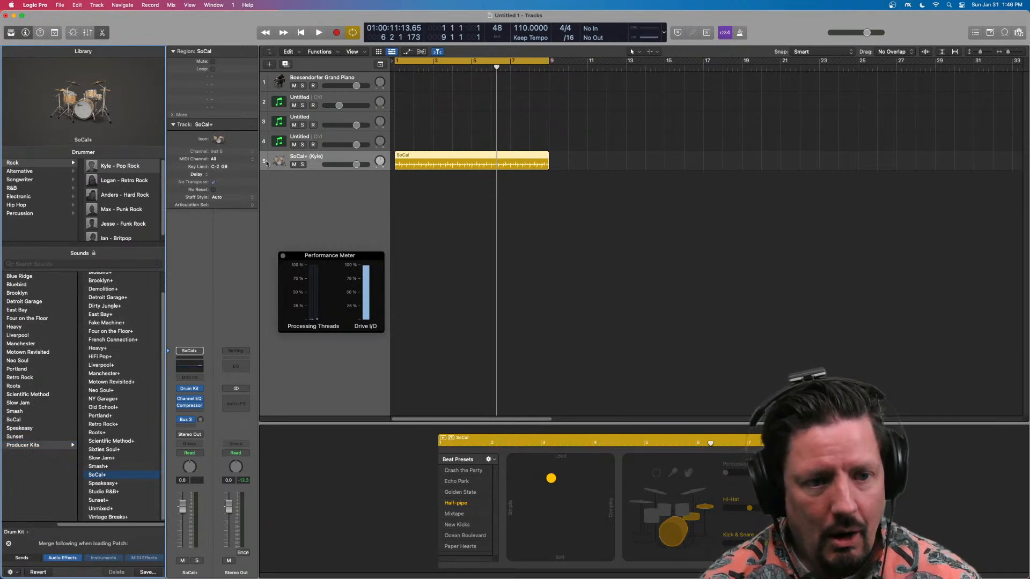
Show the mixer, expand the SoCal+ channel into its separate drum output channels, and play the region briefly
key(x)
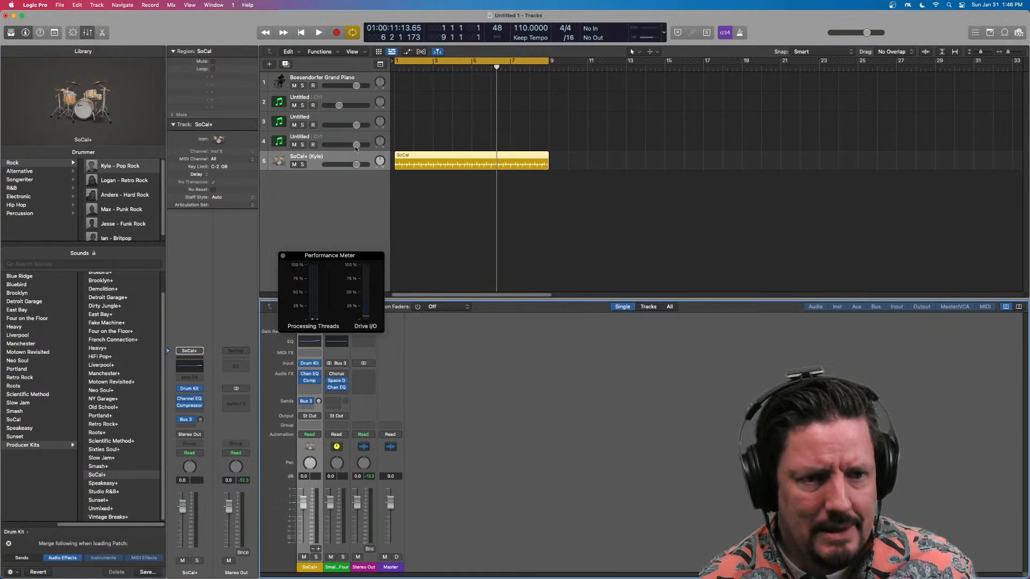
key(x)
key(x)
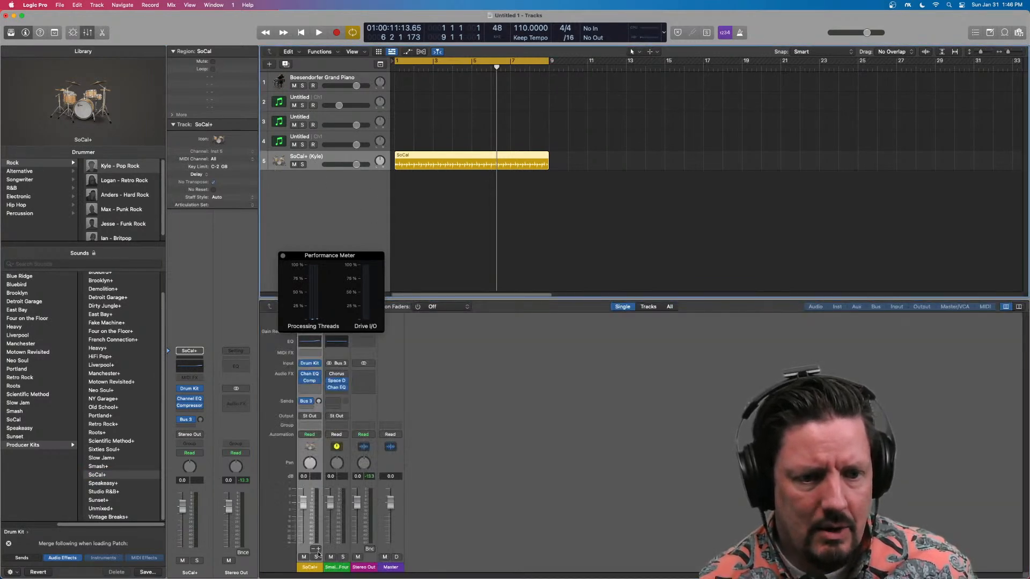
click(318, 550)
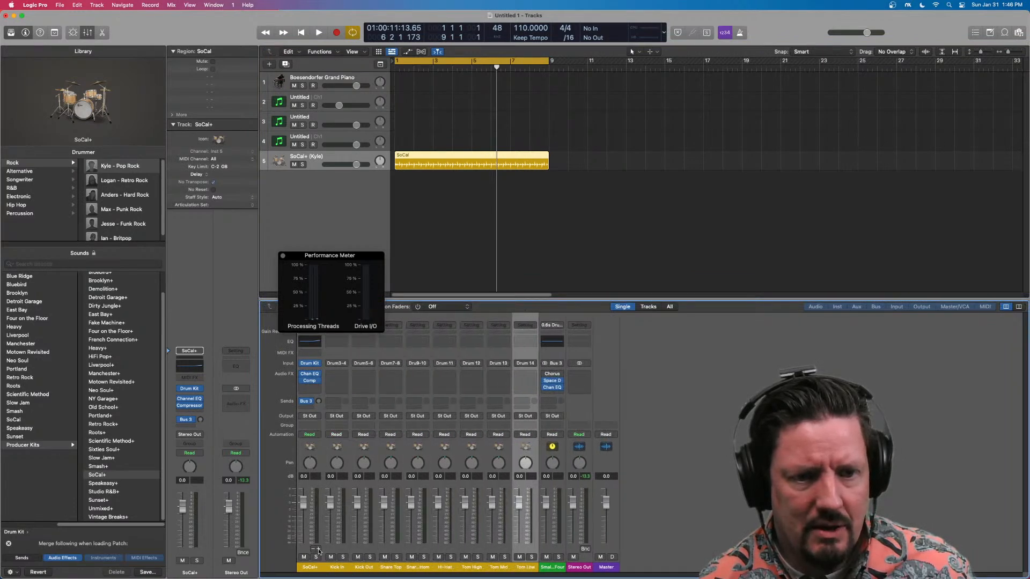
key(space)
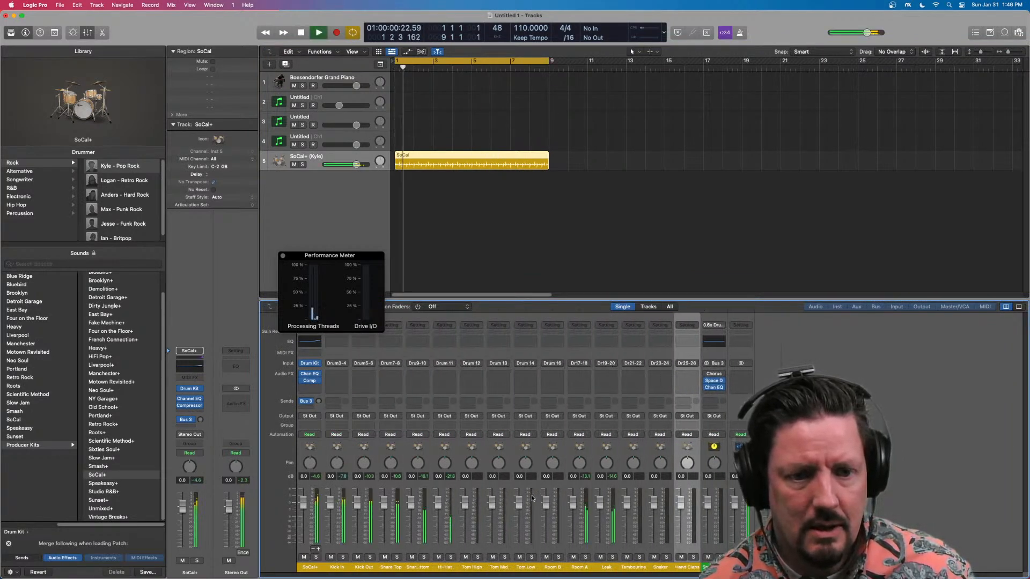
key(space)
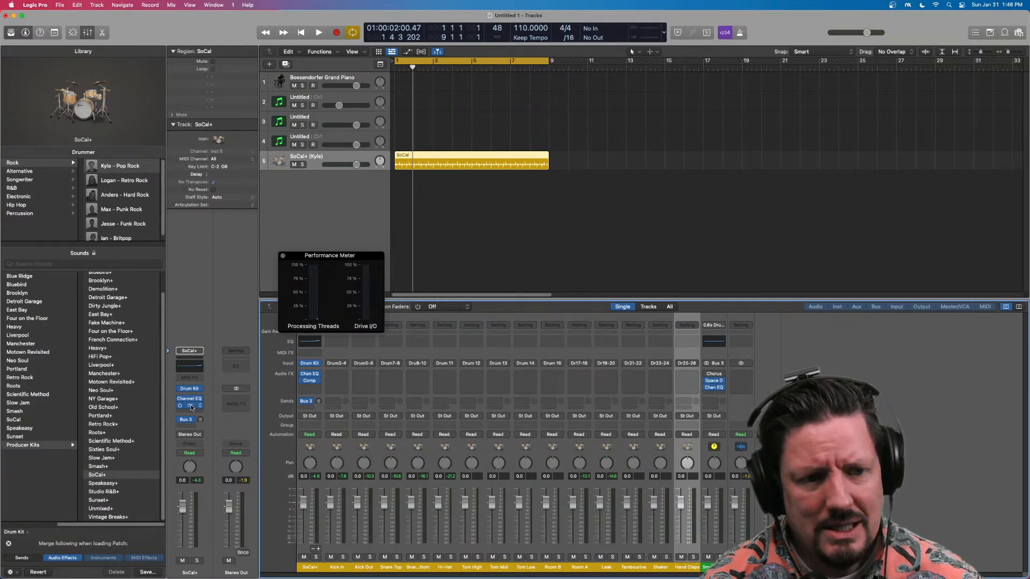
Open the Compressor and Channel EQ of the SoCal+ channel and move the EQ window off the Compressor
click(191, 405)
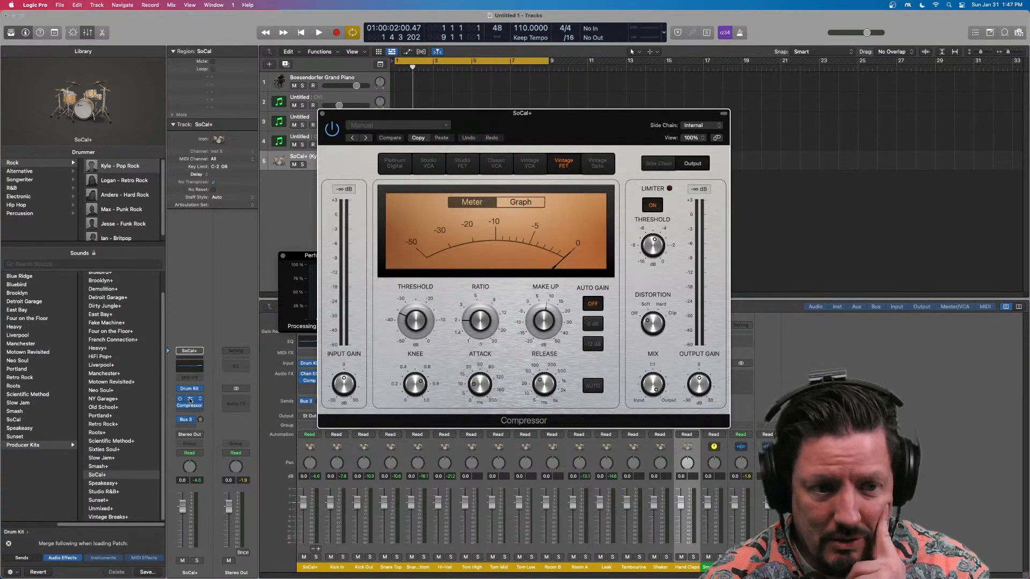
click(189, 366)
drag(610, 120, 838, 195)
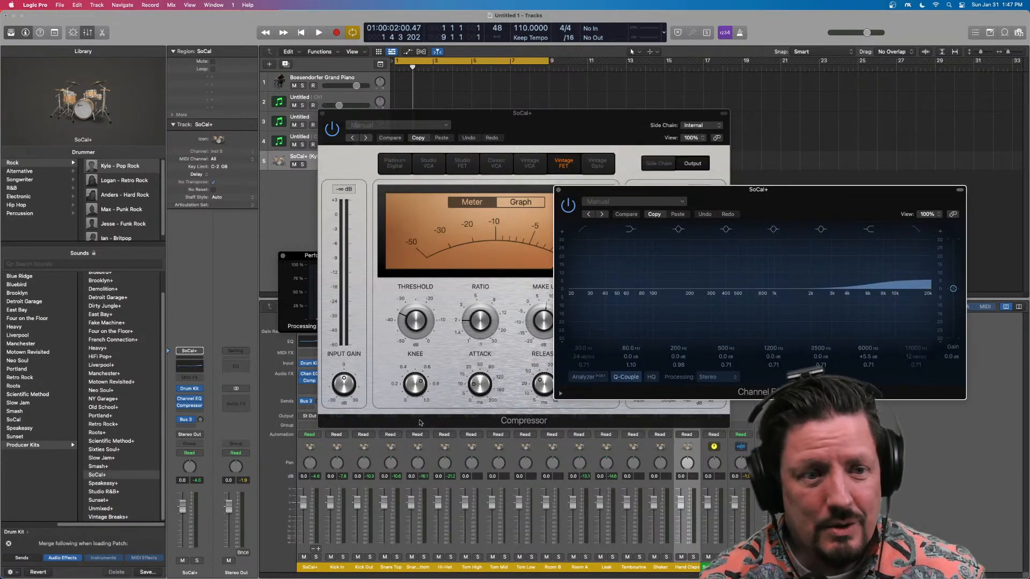
Replace the SoCal+ channel's Channel EQ with a stereo Vintage Graphic EQ and increase its output drive
click(200, 400)
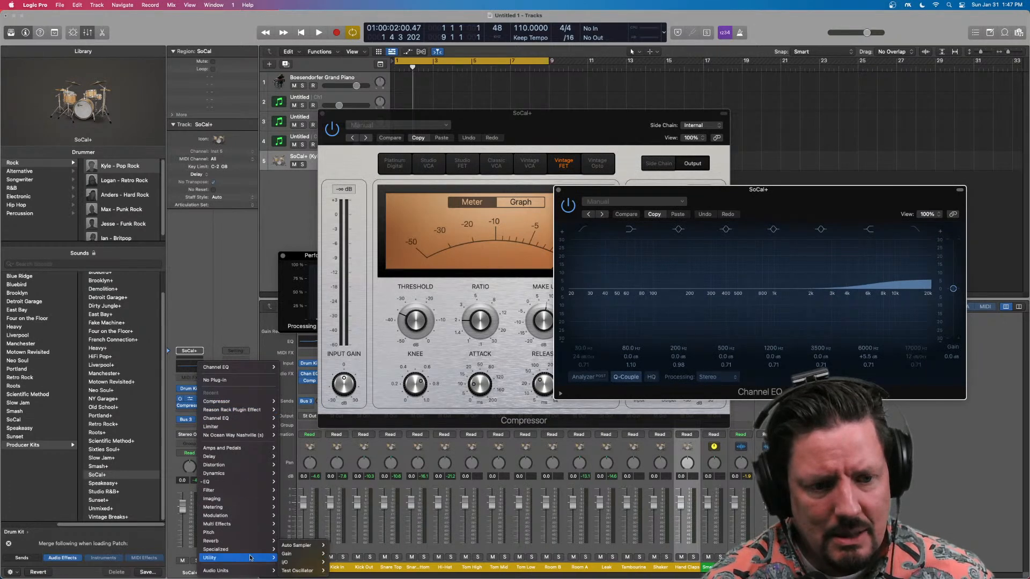
mouse_move(241, 482)
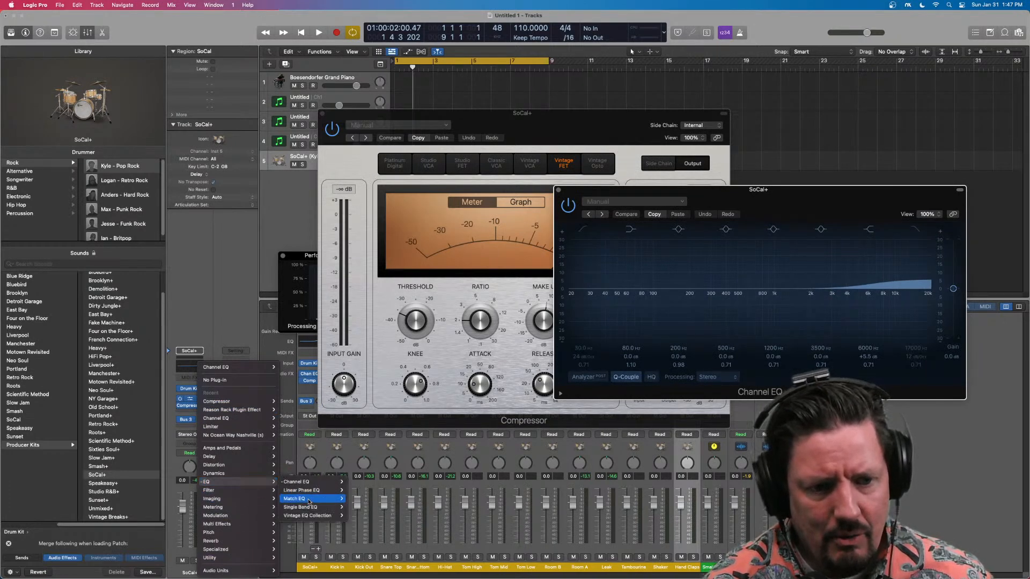
mouse_move(314, 515)
mouse_move(362, 522)
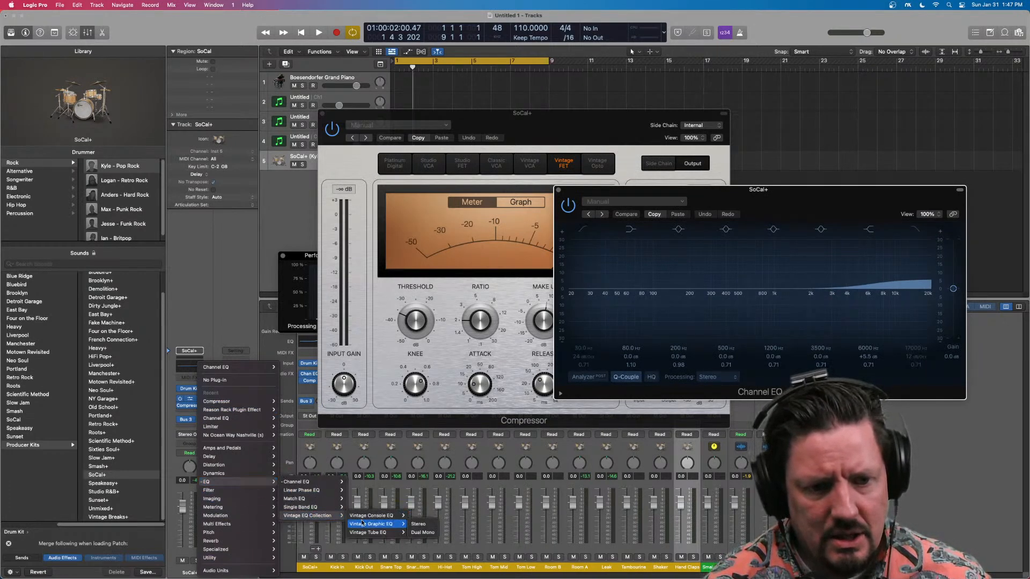
click(421, 525)
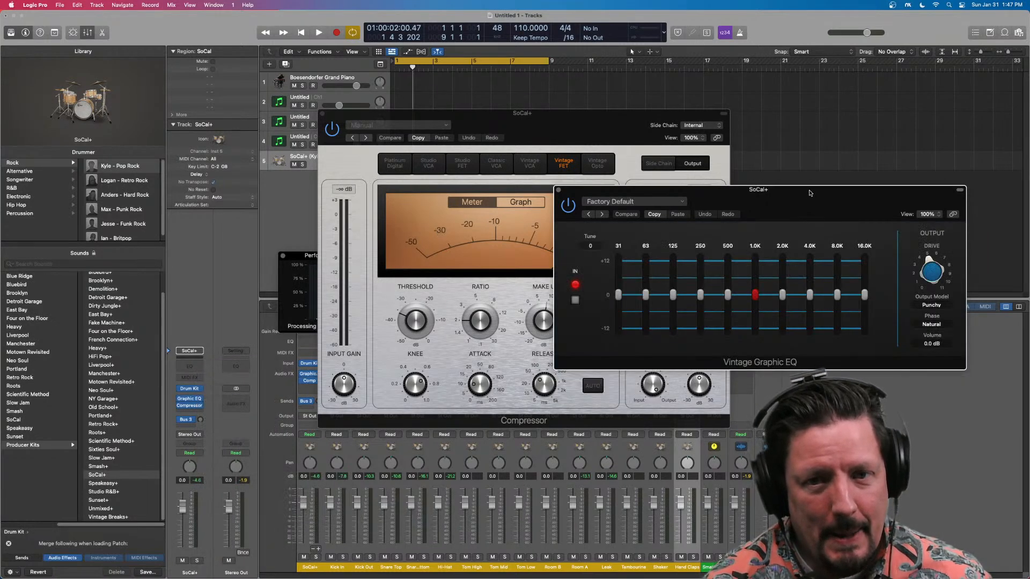
drag(809, 193, 789, 313)
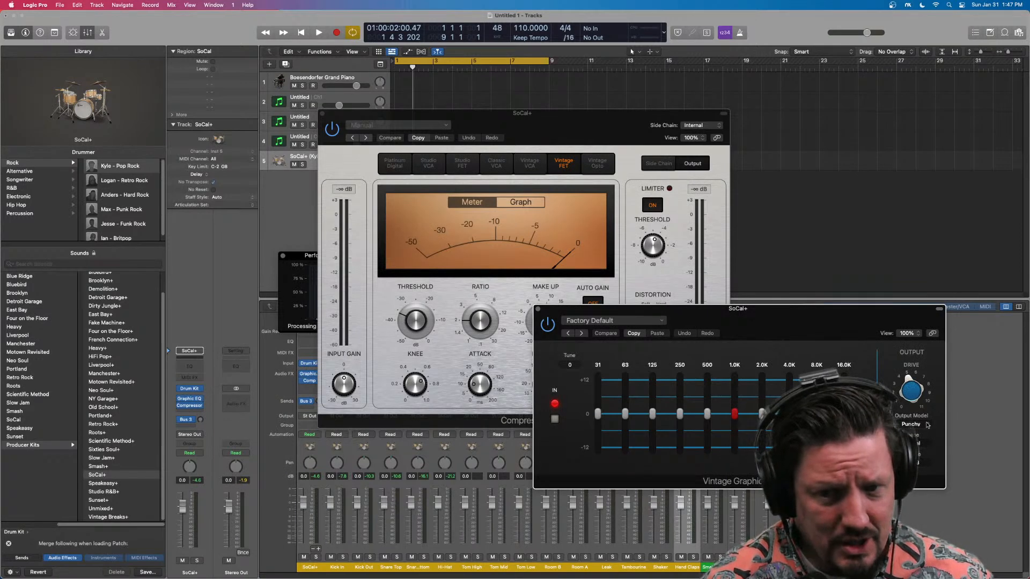
drag(914, 396, 911, 378)
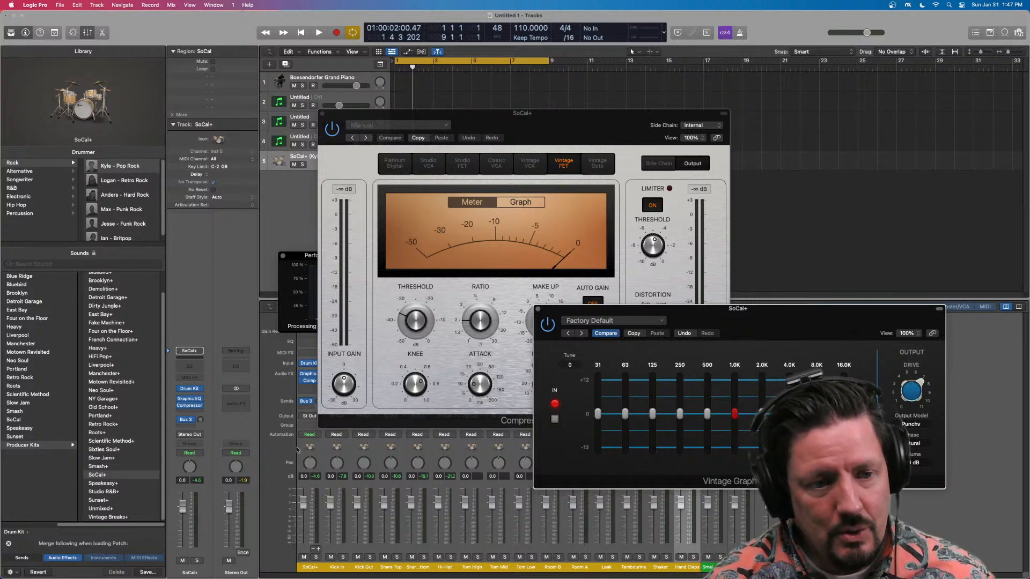
Add a stereo Vintage Tube EQ after the SoCal+ channel's Compressor, and close both vintage EQ windows
click(190, 413)
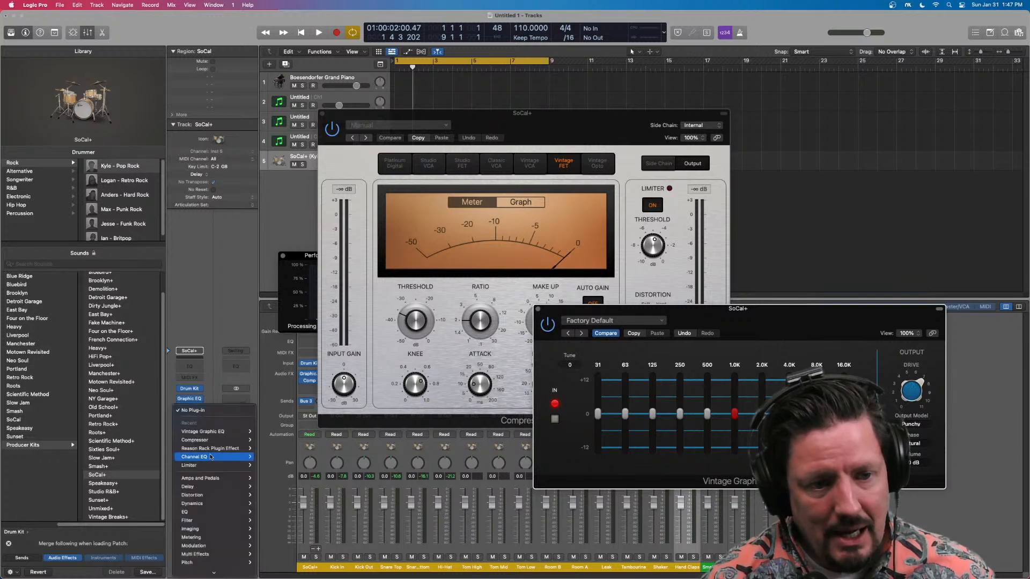
mouse_move(214, 512)
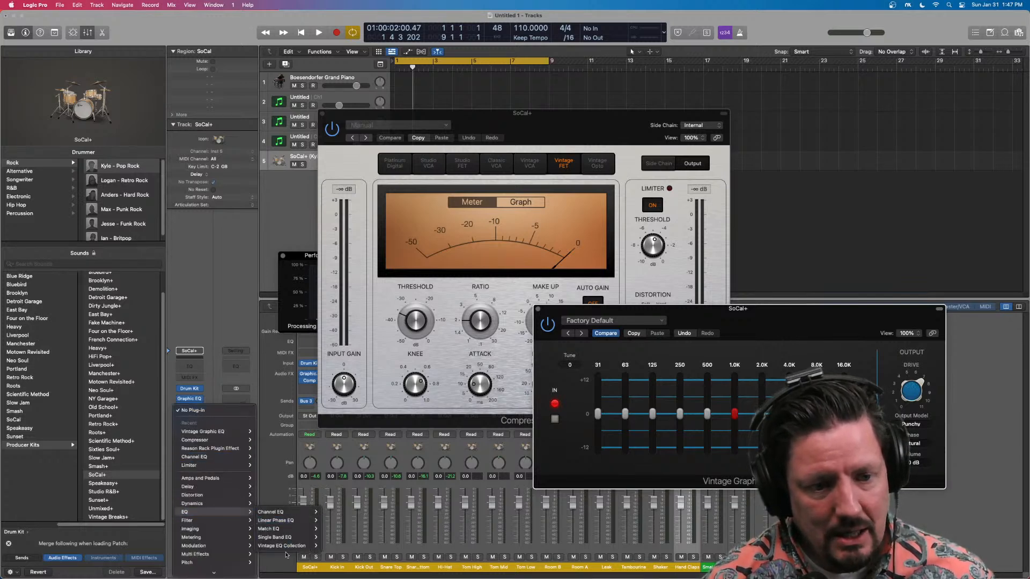
mouse_move(293, 547)
mouse_move(341, 561)
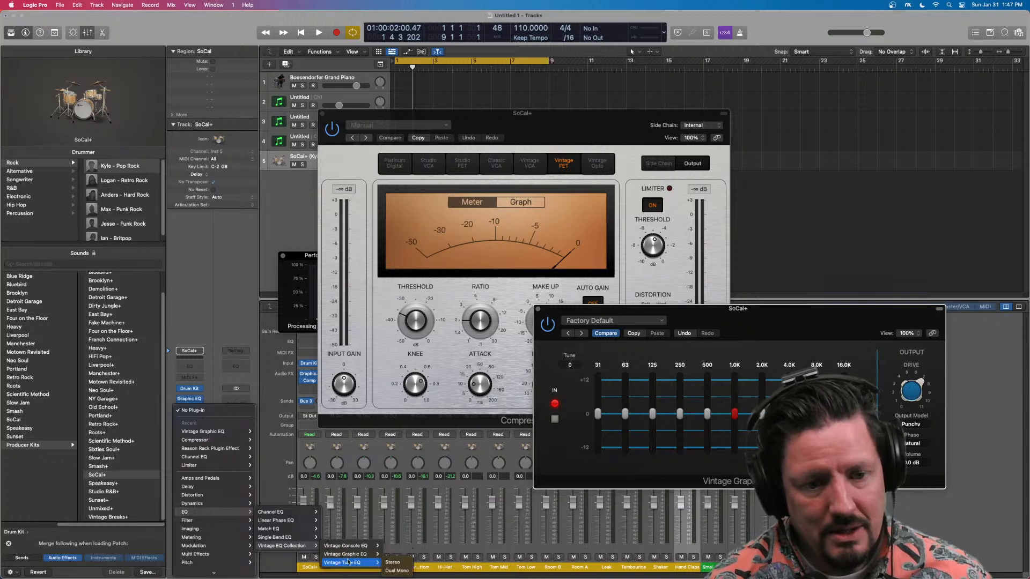
click(409, 563)
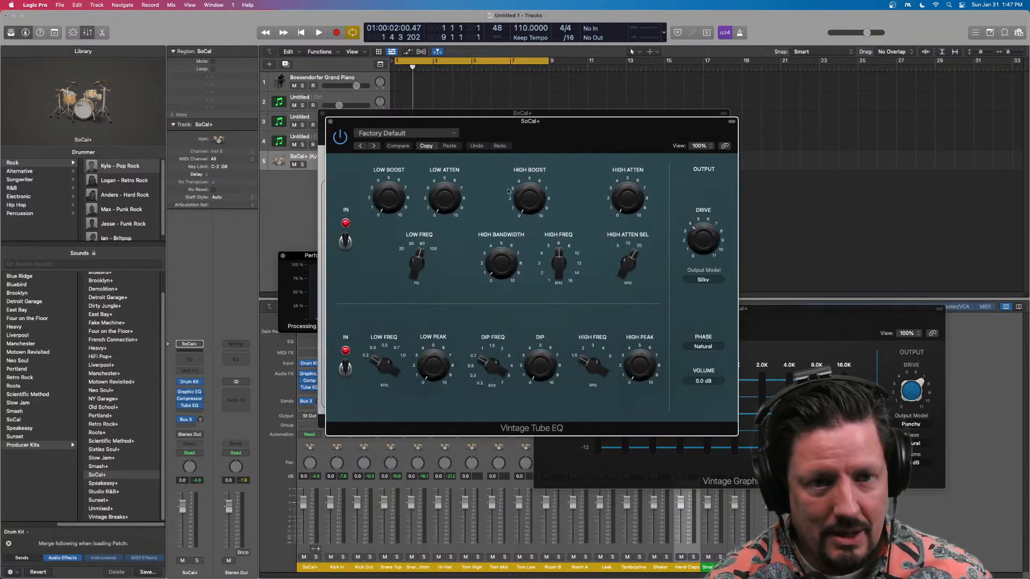
drag(587, 140, 786, 184)
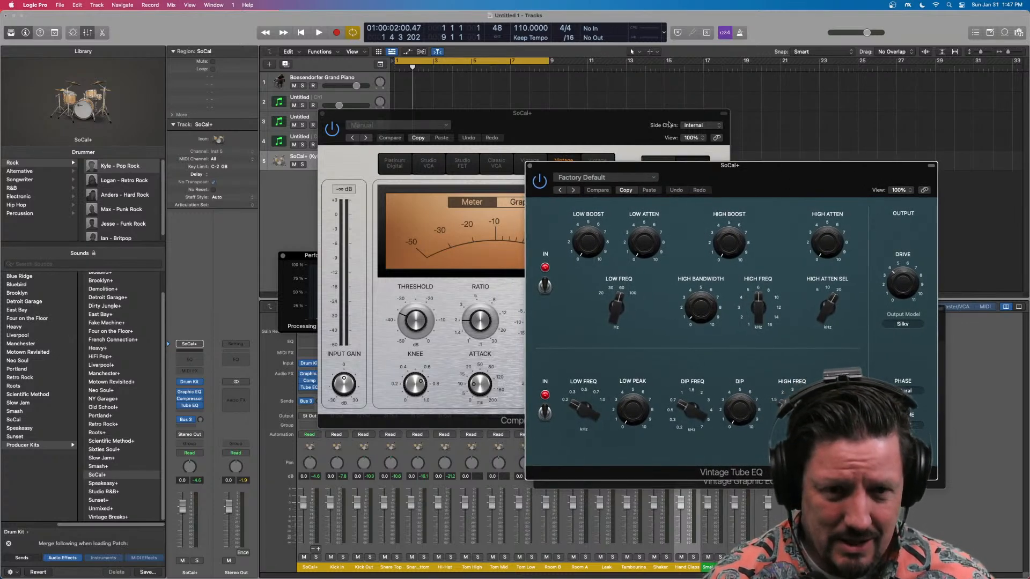
click(529, 165)
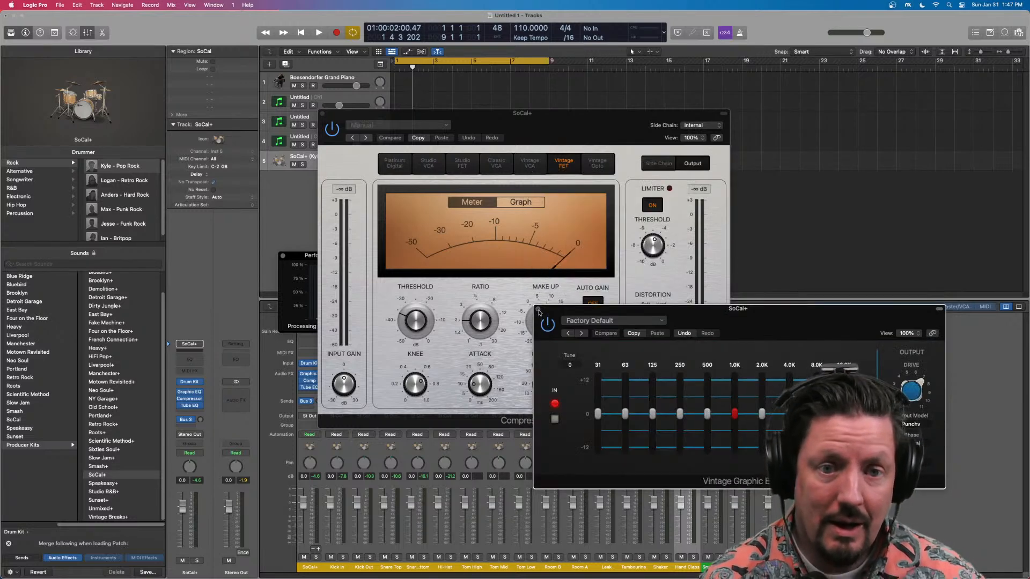
click(538, 310)
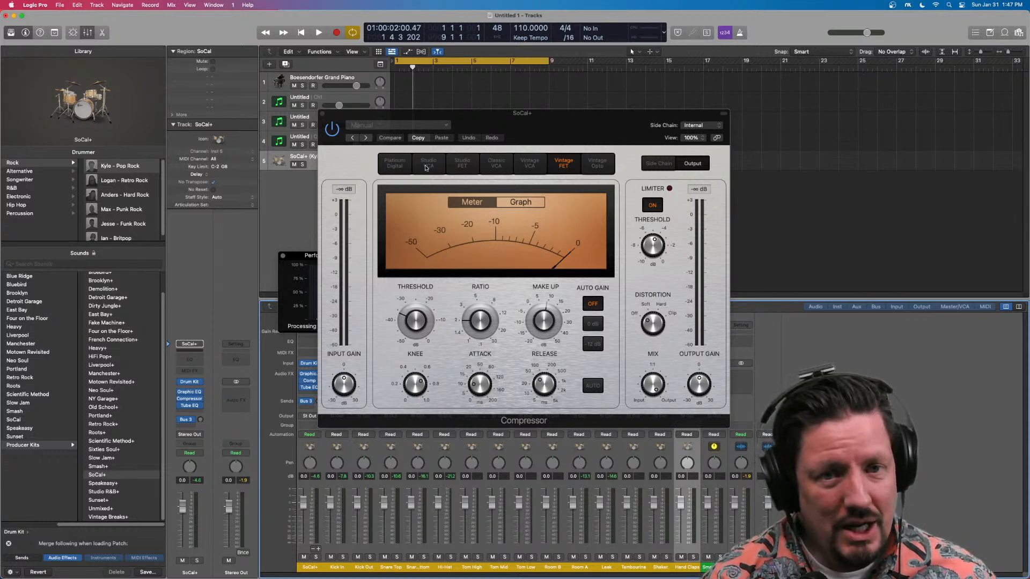
Set the Compressor's mix on the SoCal+ channel to 47.5 %
drag(574, 133, 576, 145)
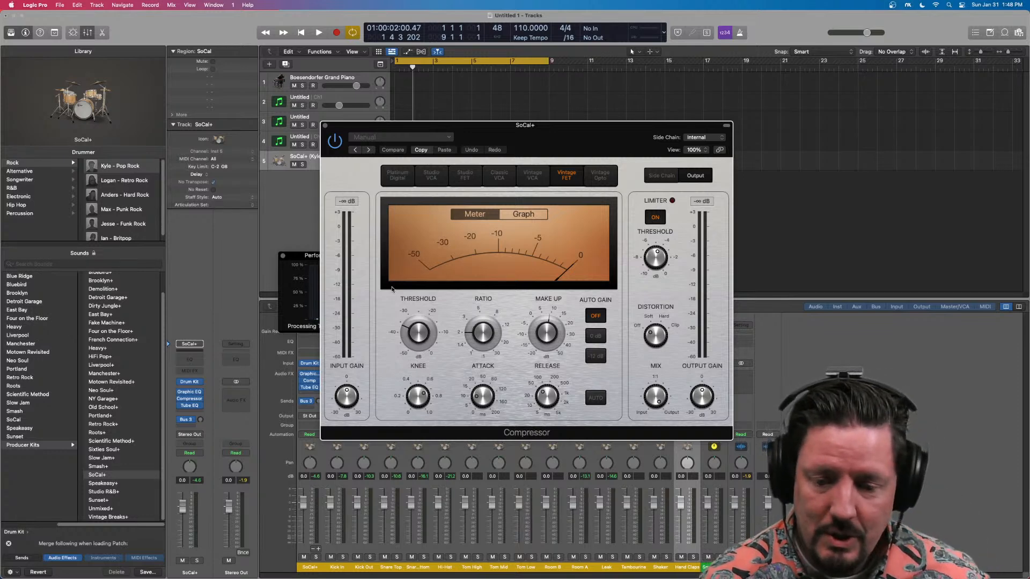
mouse_move(405, 314)
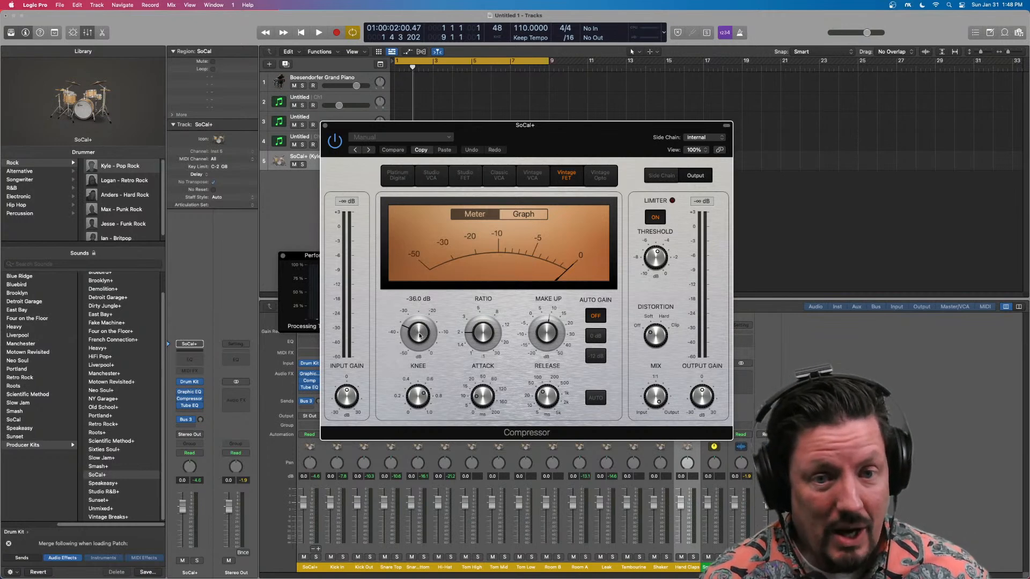
drag(656, 397, 596, 376)
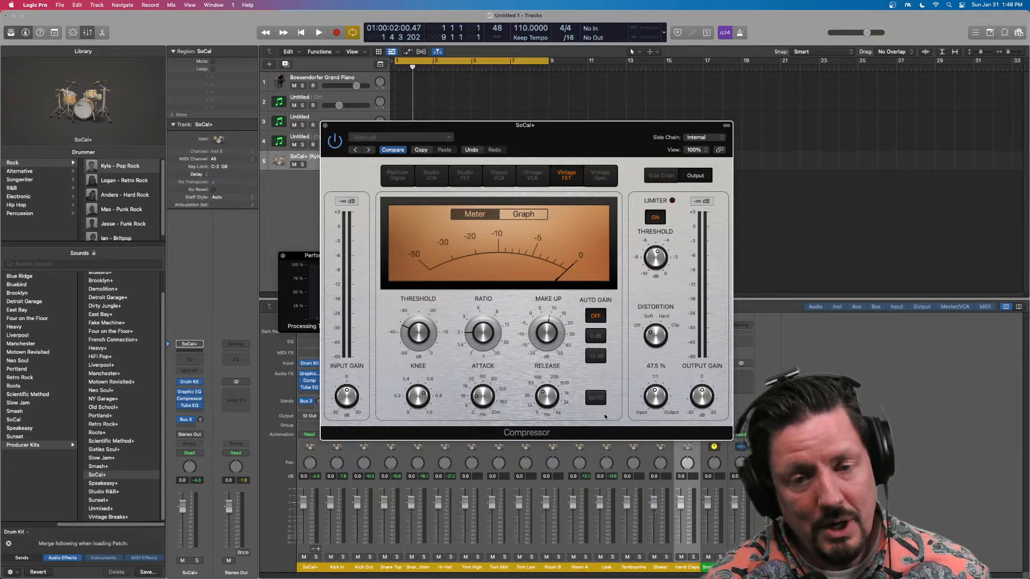
Switch the Compressor display to Graph, lower the threshold to -43 dB and raise the ratio during playback, and readjust the mix
click(528, 219)
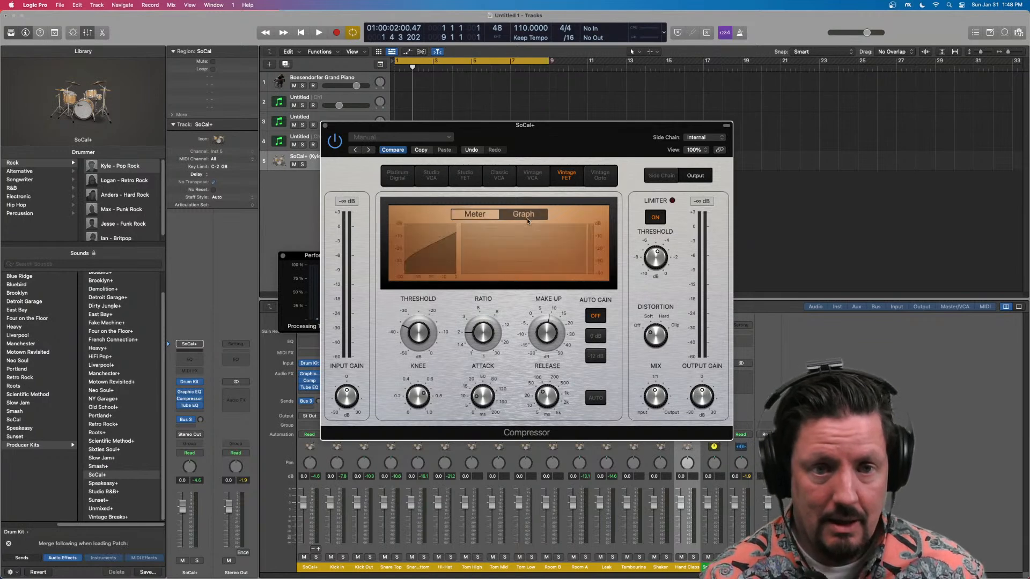
key(space)
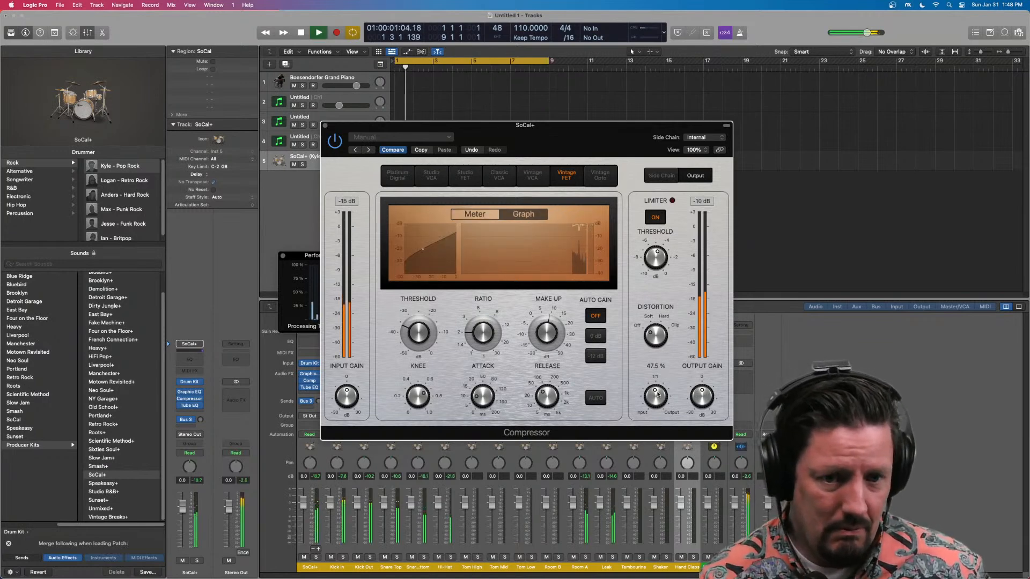
drag(414, 331, 415, 346)
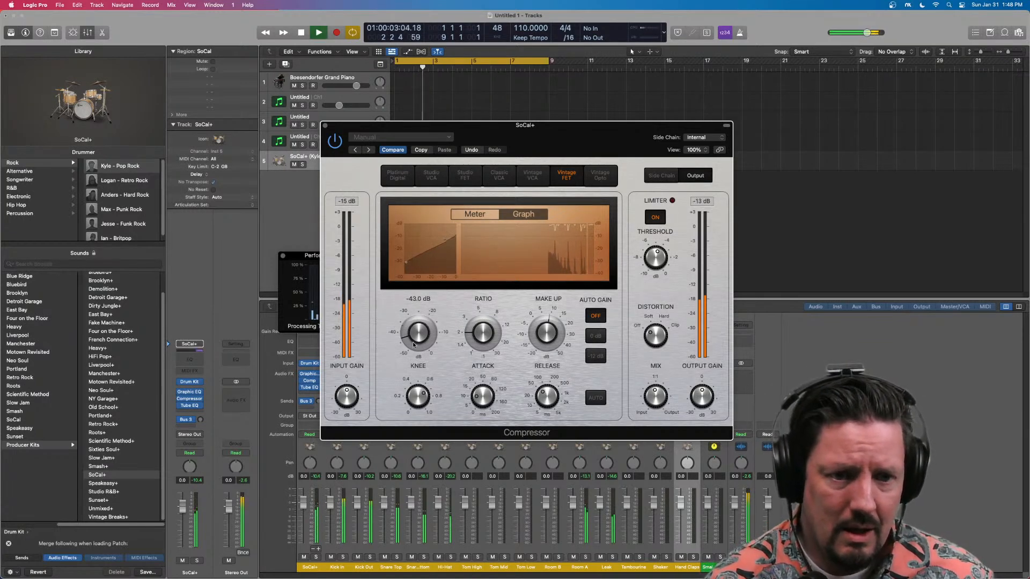
drag(482, 327, 482, 313)
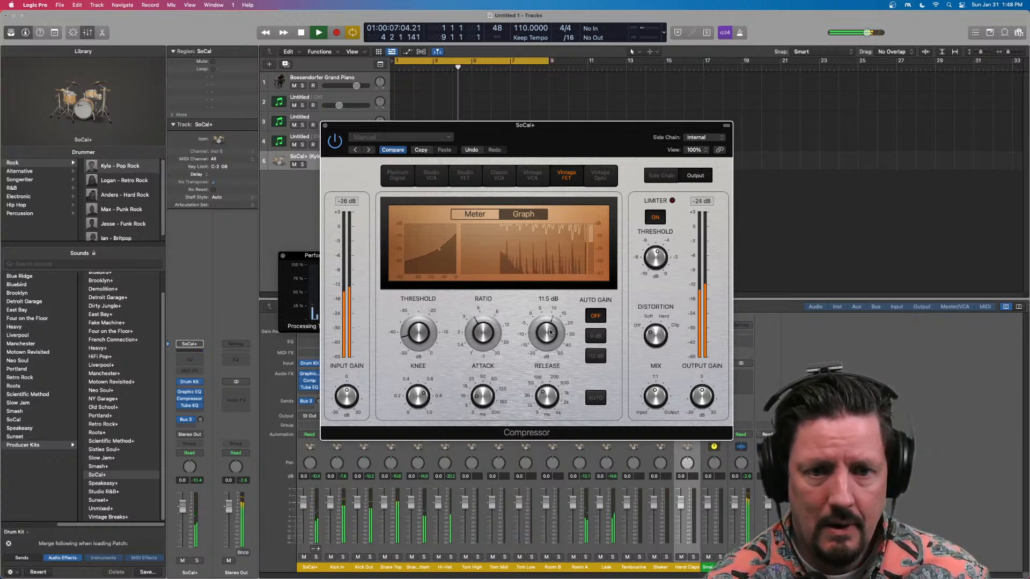
drag(648, 391, 647, 343)
drag(626, 206, 620, 228)
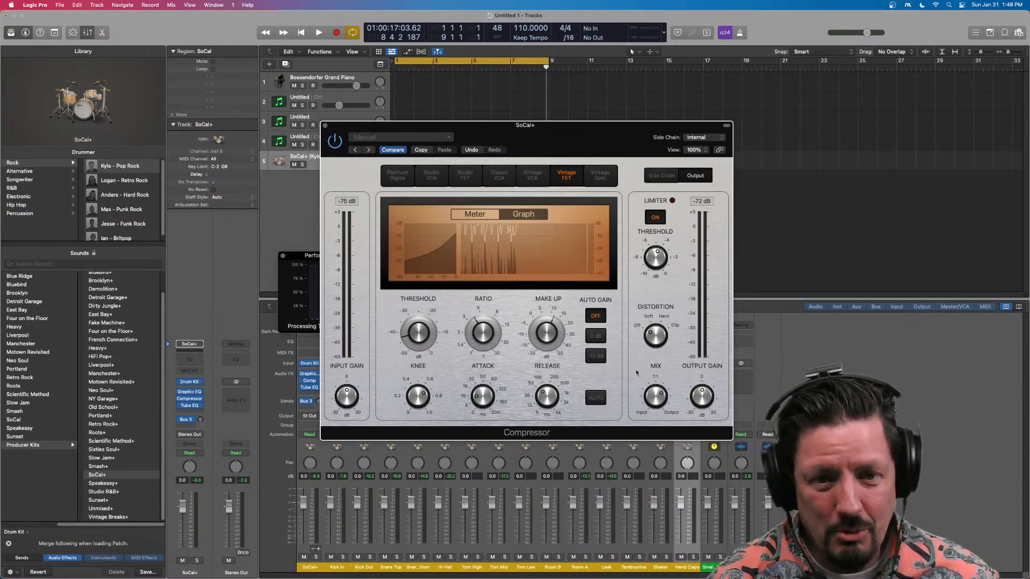
drag(655, 398, 657, 413)
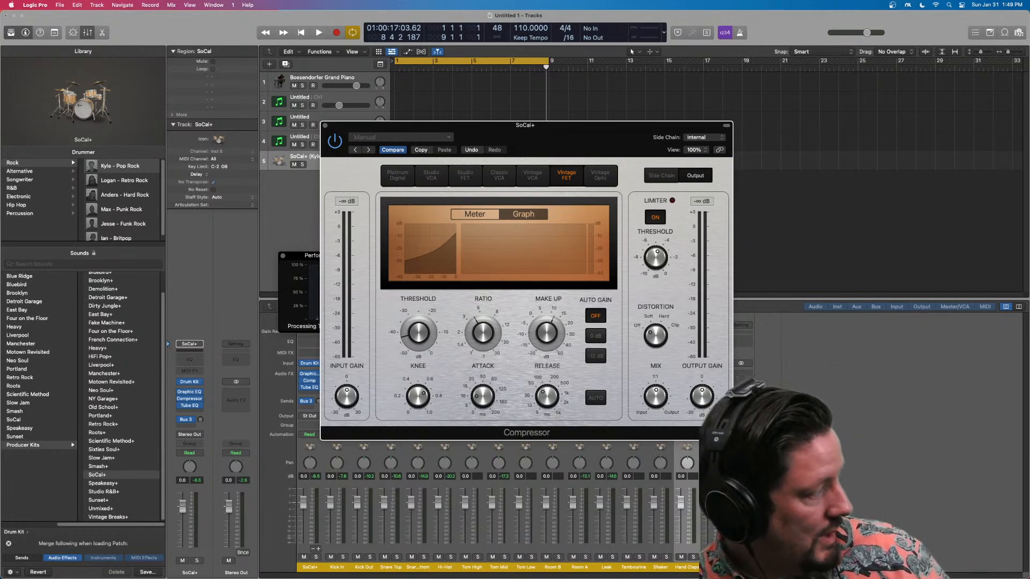
Switch to OBS to check the Mic/Aux input levels, select the Boesendorfer Grand Piano track in Logic Pro, and hide OBS
drag(0, 194, 781, 84)
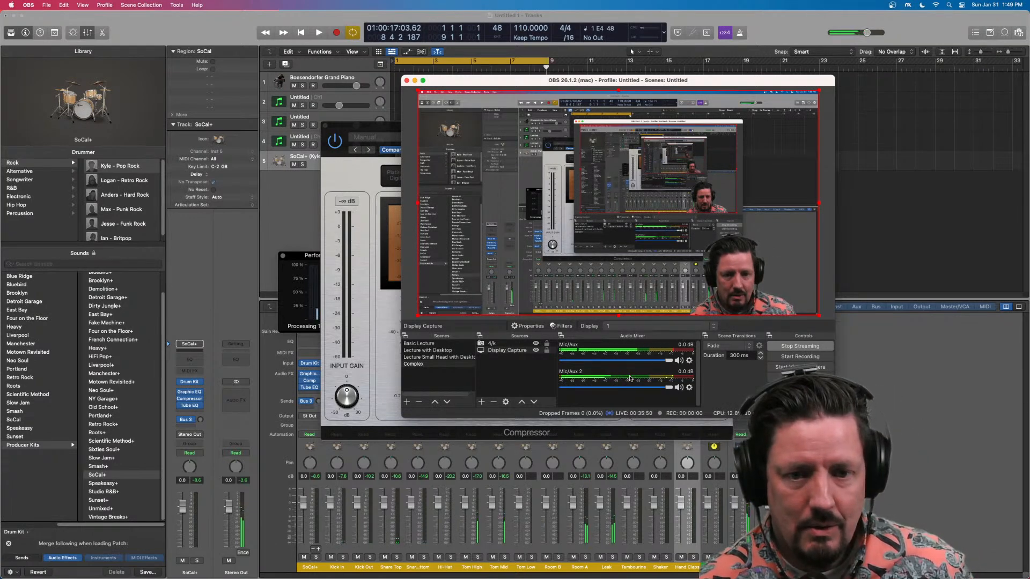
click(328, 78)
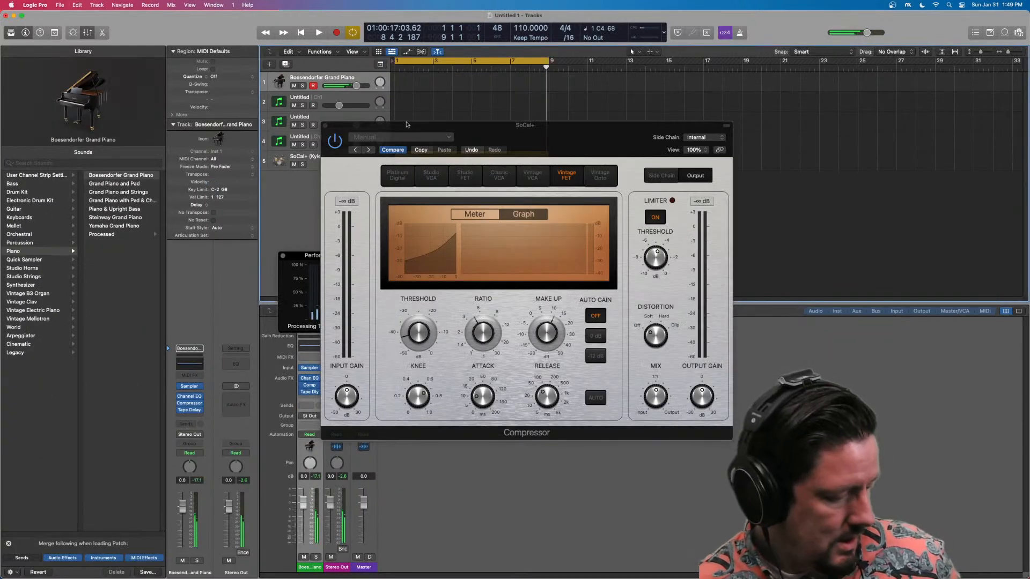
key(super+Tab)
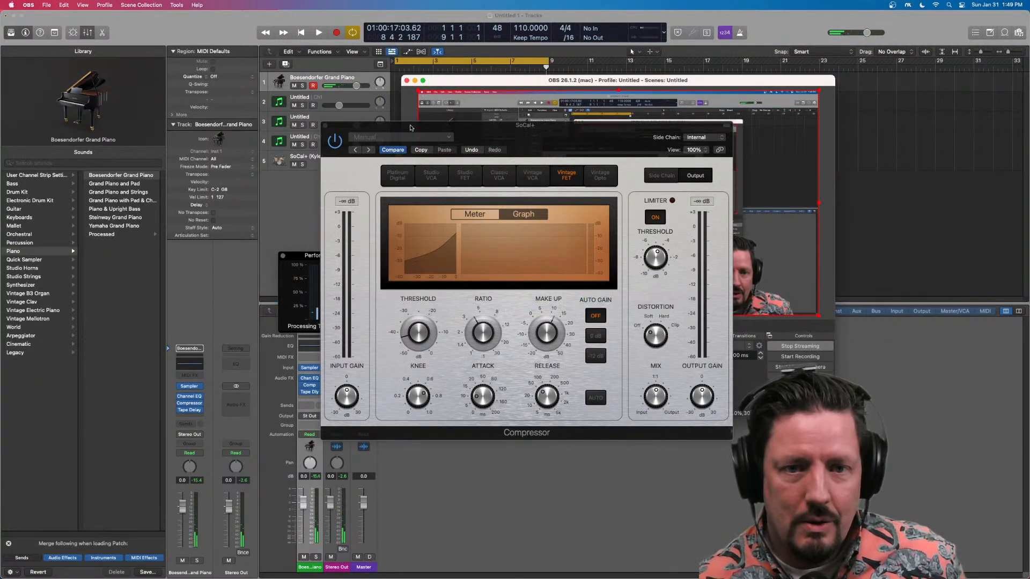
drag(654, 81, 743, 100)
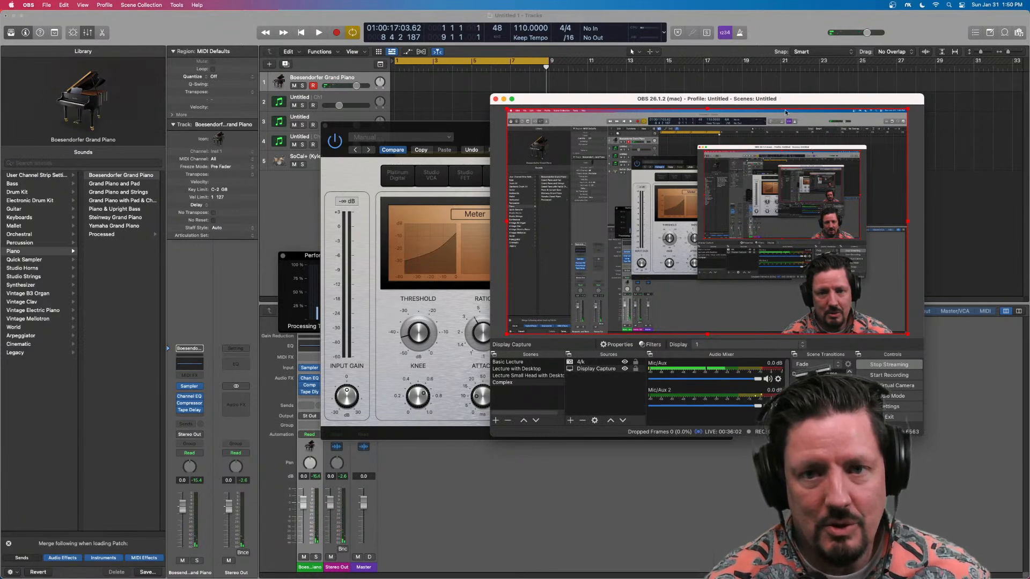
key(super+h)
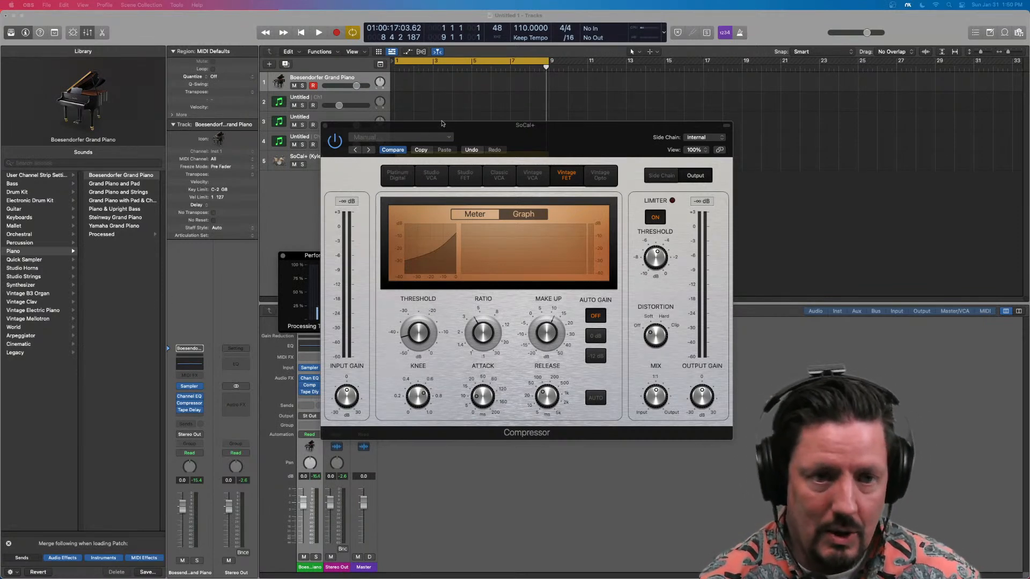
Move the Compressor window and the Performance Meter clear of the track headers, drummer region and mixer channels
drag(475, 137, 755, 98)
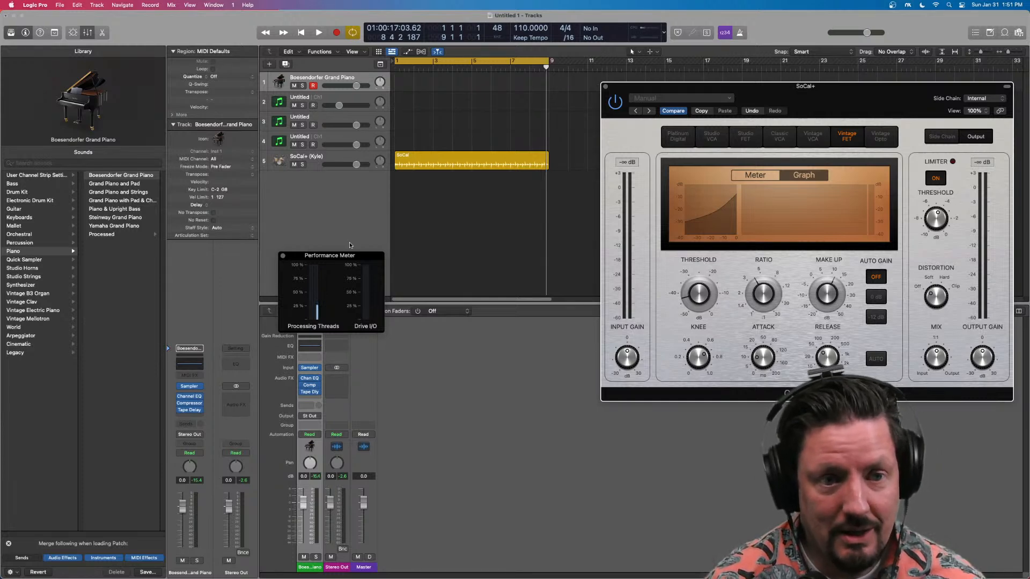
drag(348, 250, 327, 199)
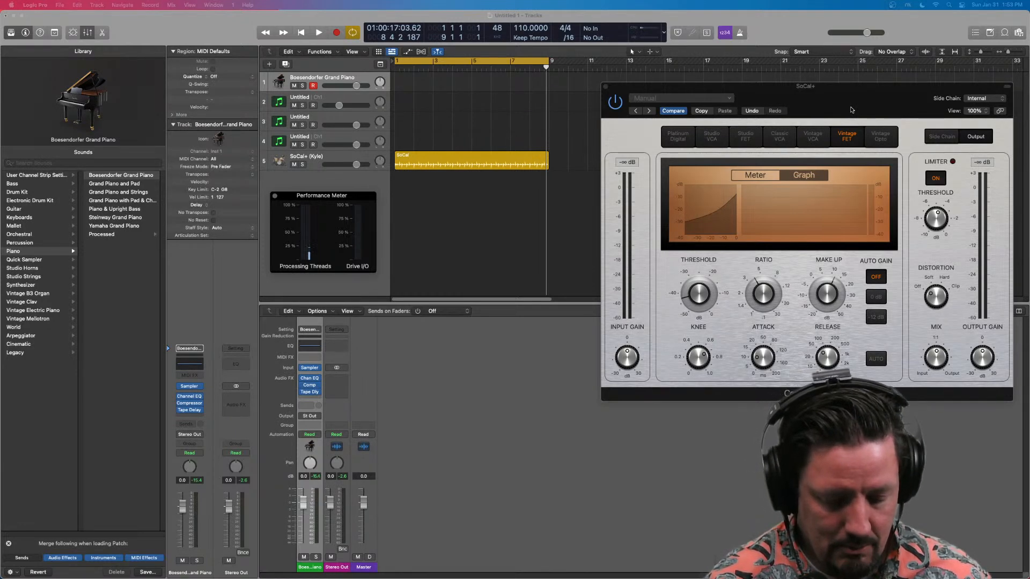
drag(851, 110, 845, 109)
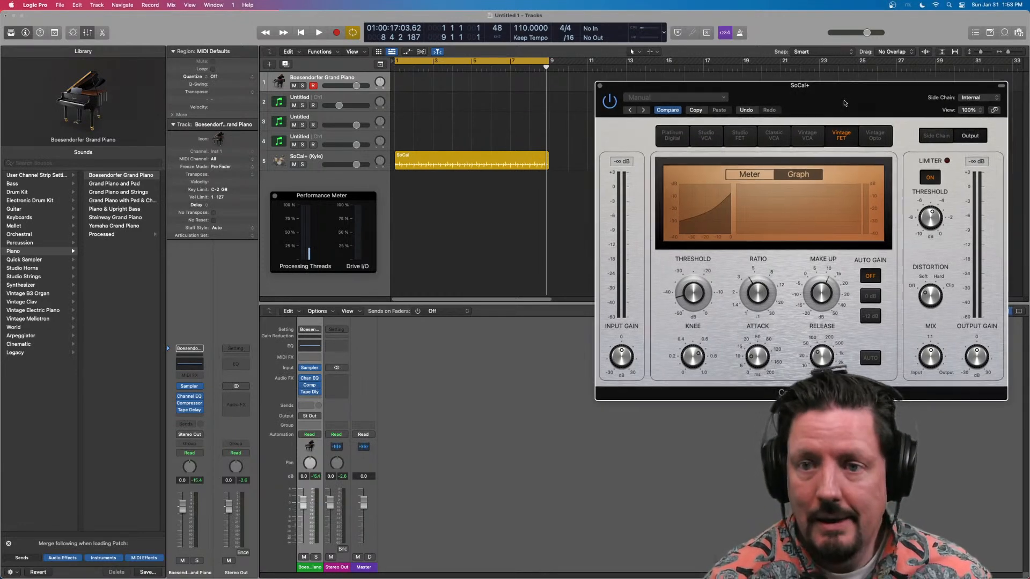